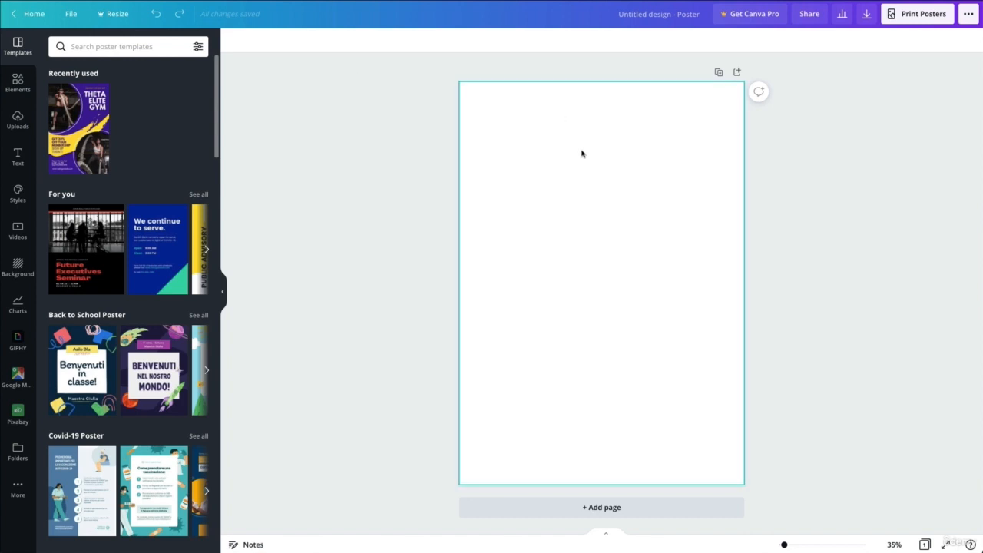
Set the poster page's background to the custom blue #0035D4.
left_click(583, 153)
left_click(233, 41)
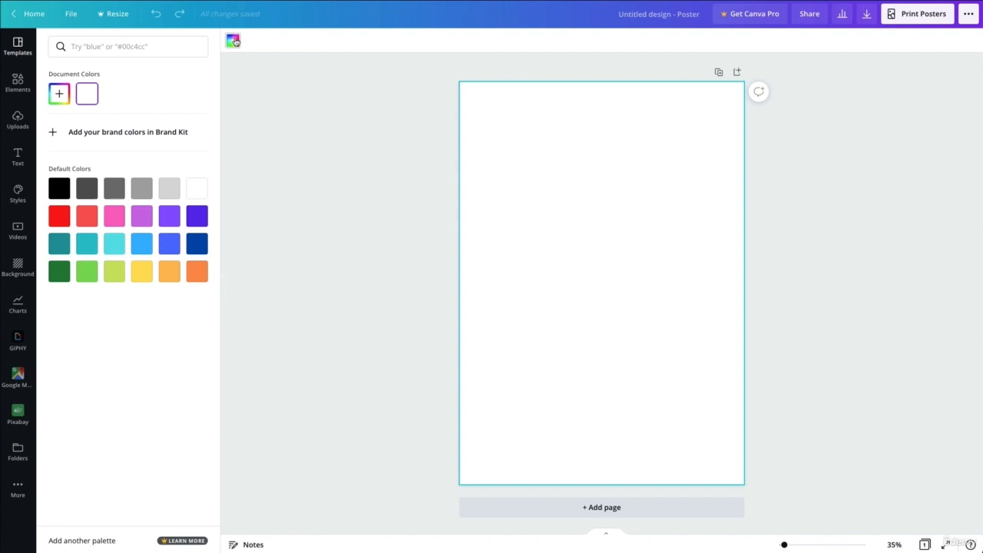
left_click(59, 94)
left_click(147, 183)
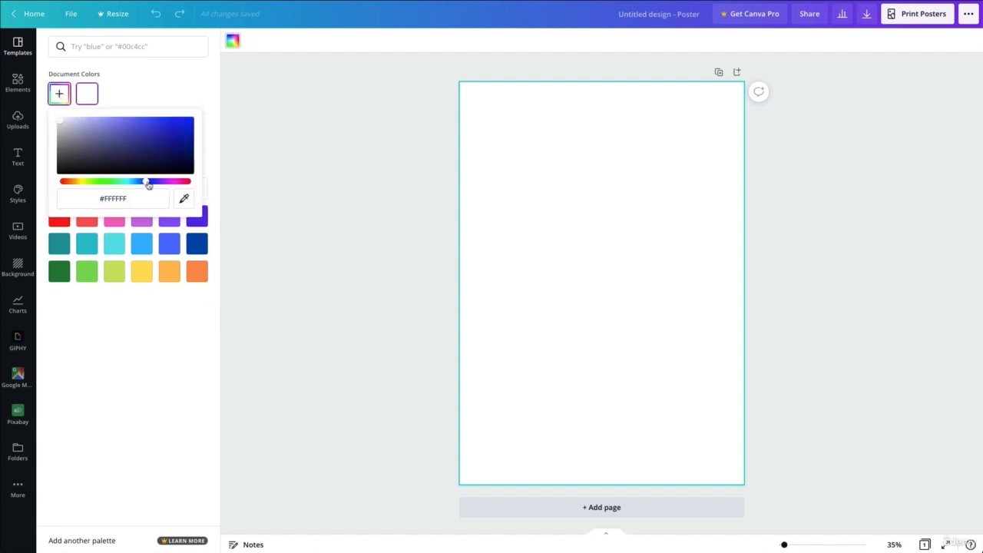
left_click_drag(159, 141, 223, 133)
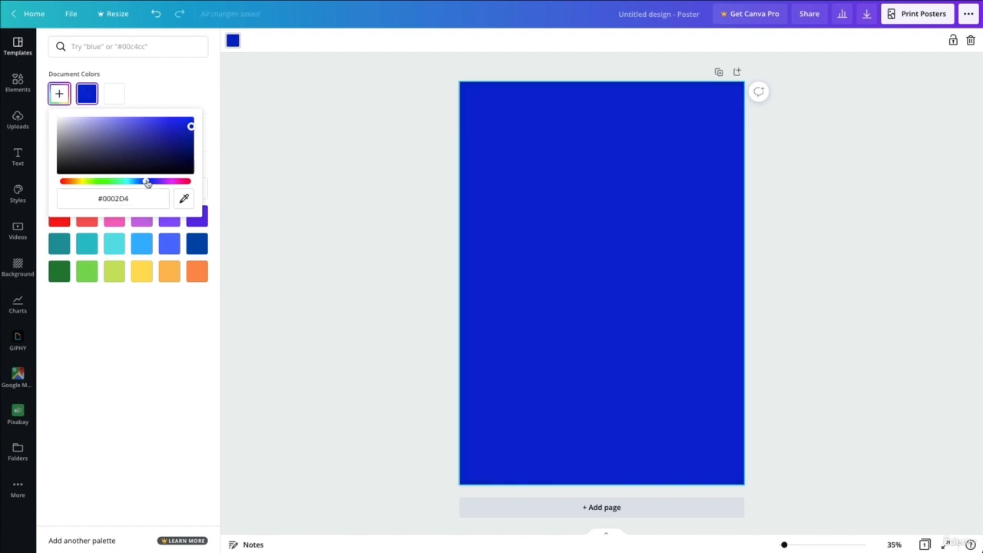
left_click_drag(147, 183, 144, 183)
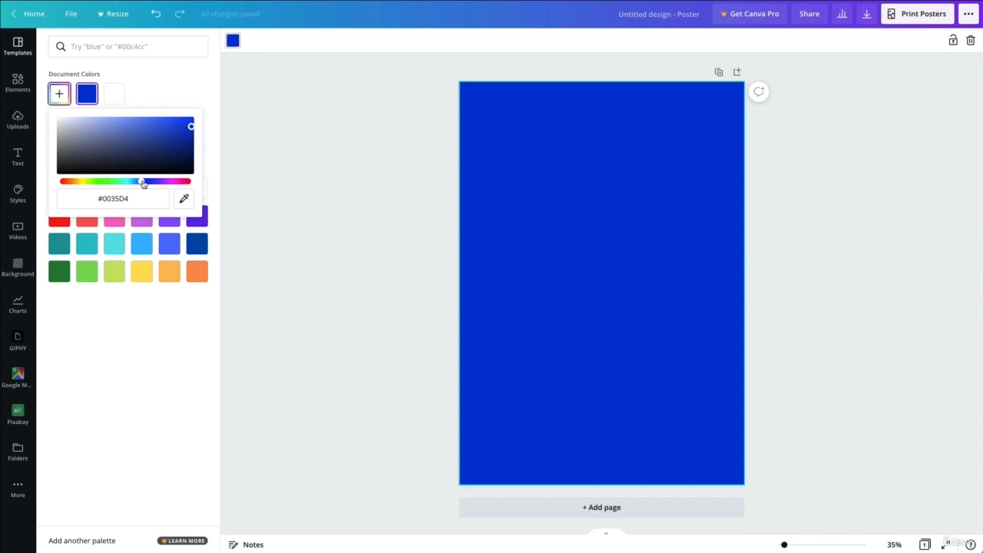
left_click(273, 159)
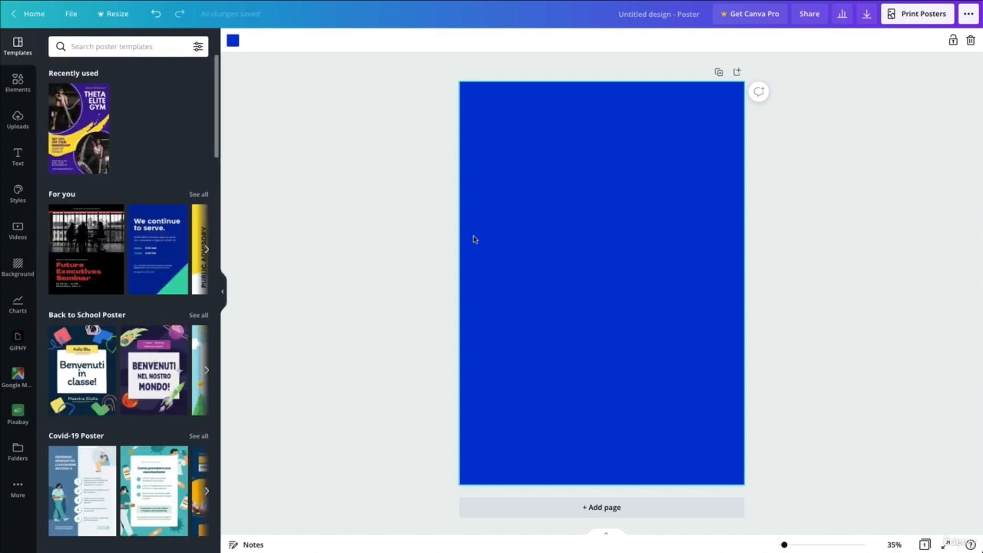
Add a heading in the upper part of the poster reading "Annual Report".
left_click(23, 156)
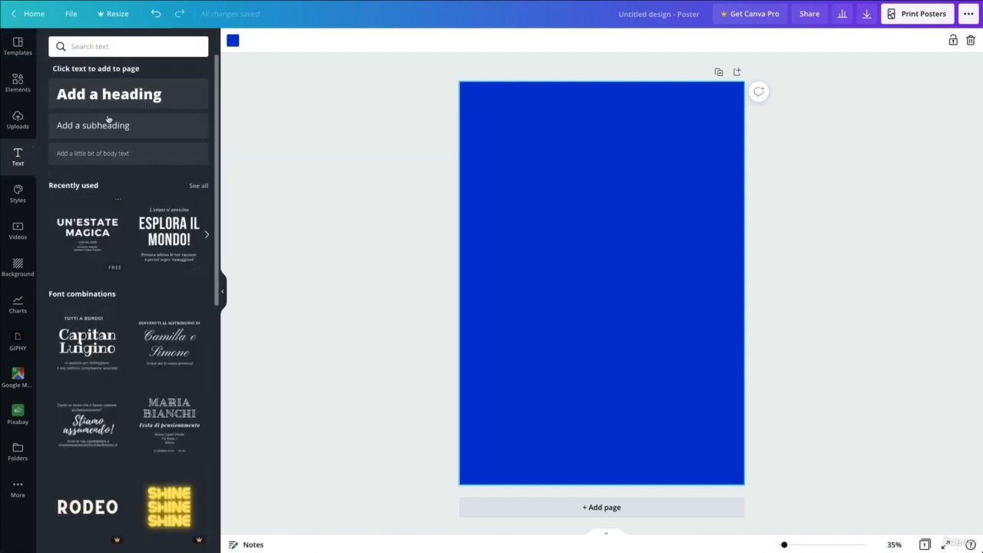
left_click_drag(103, 94, 551, 137)
double_click(551, 146)
type("Anua")
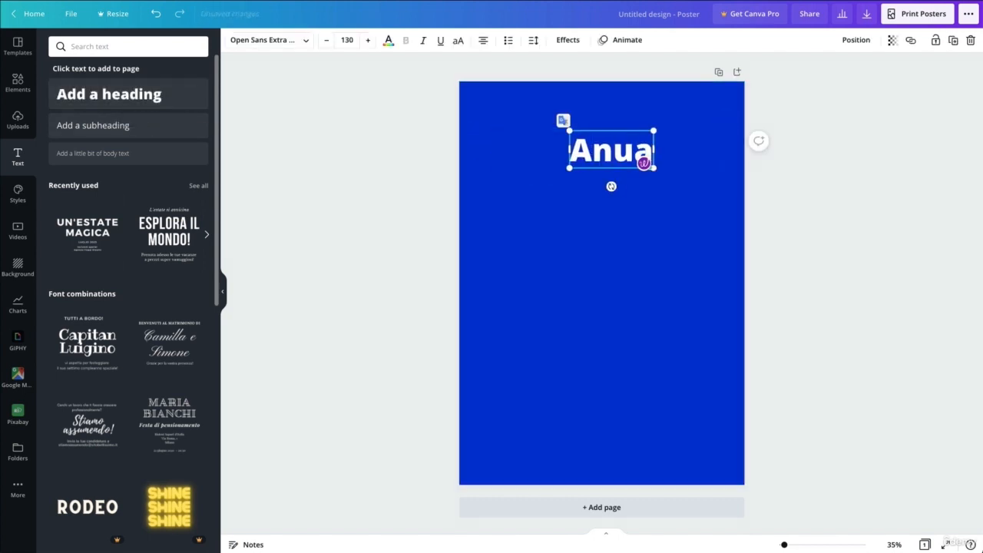
type("l Report")
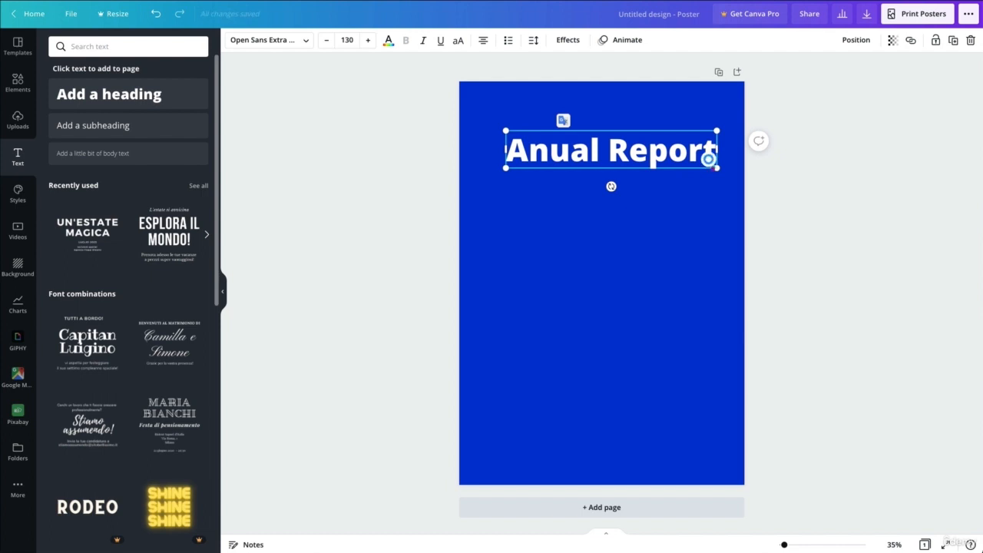
left_click(555, 155)
type("n")
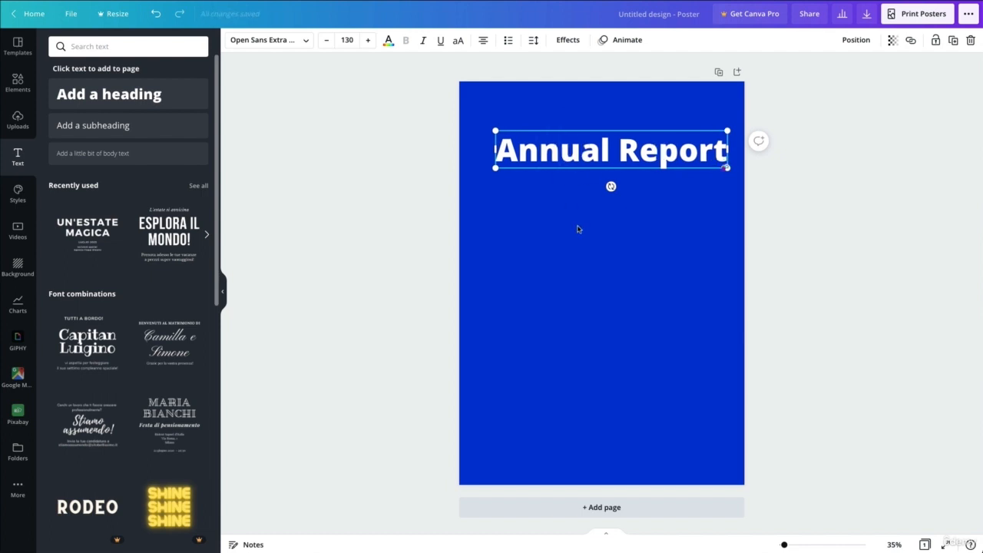
Shrink the "Annual Report" heading to about font size 92 and centre it near the page's upper edge.
left_click(578, 229)
left_click(654, 154)
left_click_drag(683, 150, 637, 127)
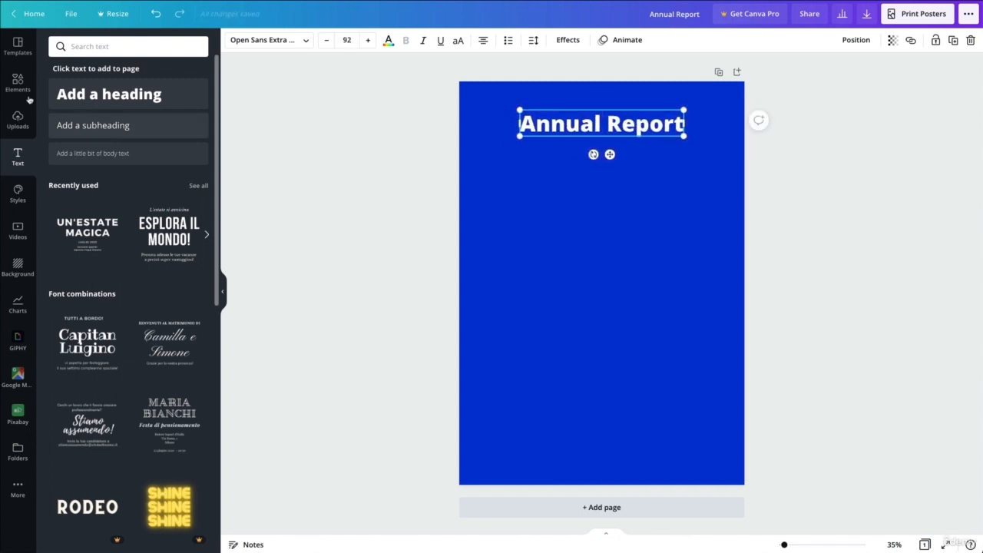
Add a subheading below the heading reading "by Company XYZ".
left_click_drag(92, 129, 584, 164)
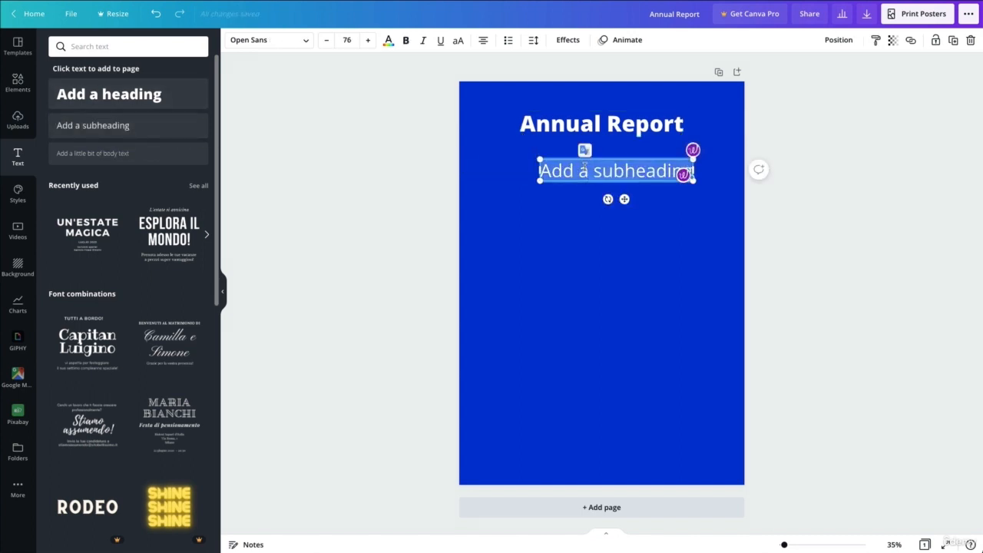
type("Company XY")
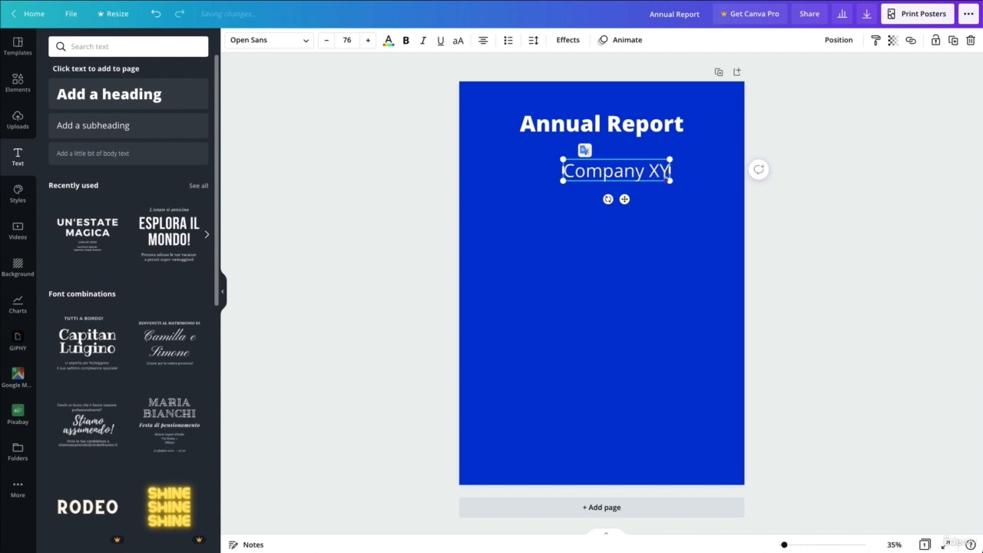
type("Z")
type("by")
left_click(581, 238)
Shrink the subheading to about font size 38.8 and centre it directly beneath the "Annual Report" heading.
left_click_drag(627, 172, 613, 154)
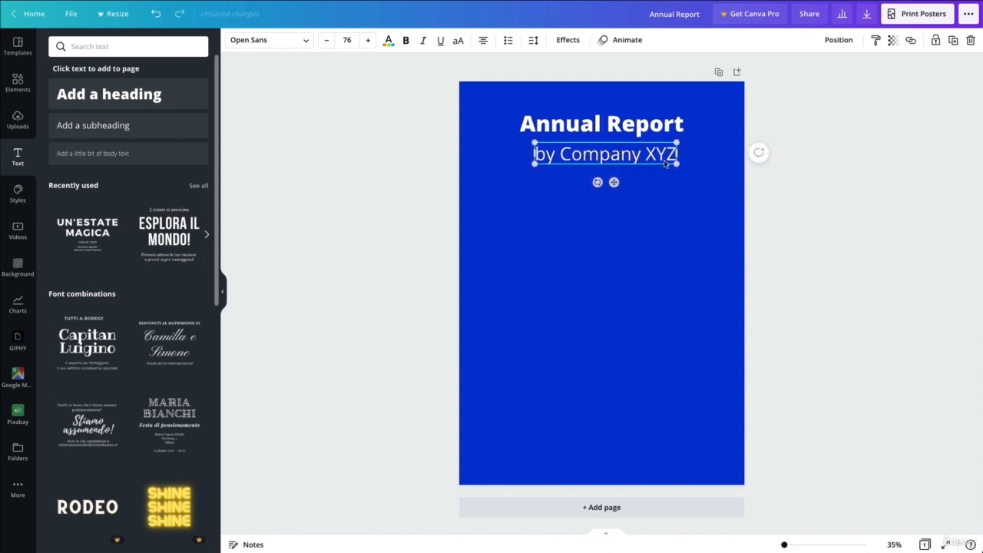
left_click_drag(676, 164, 622, 156)
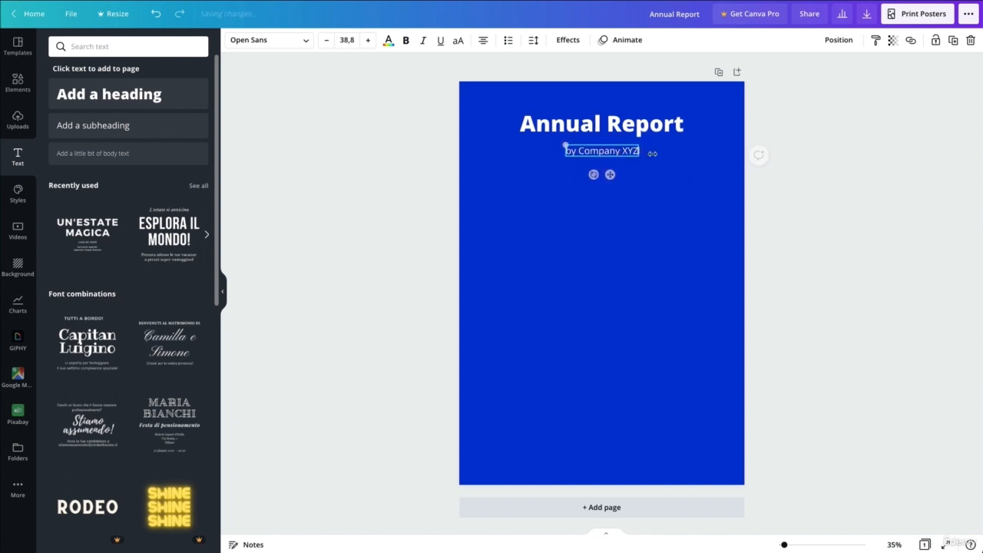
left_click(476, 187)
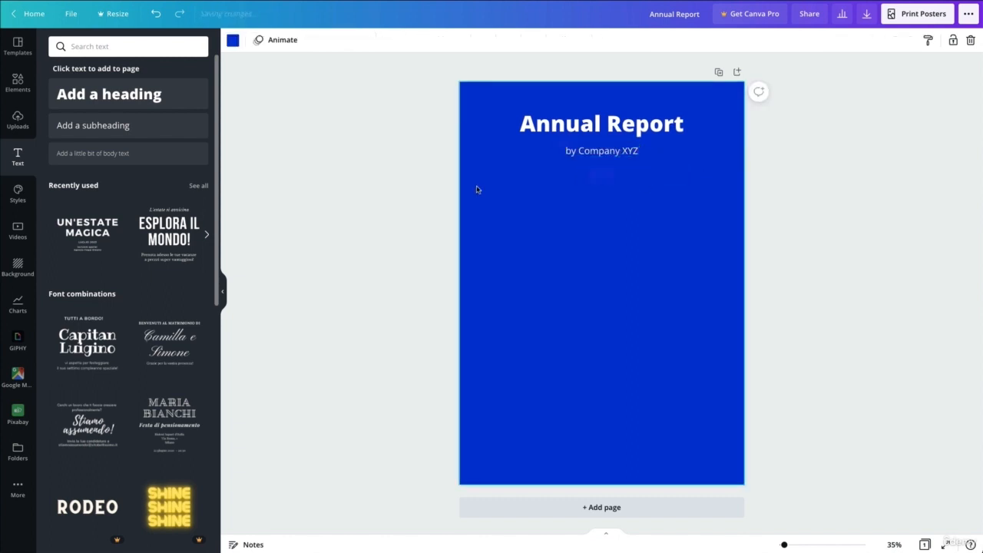
Search the elements for "line" and place the plain dotted line below the subheading.
left_click(26, 76)
left_click(92, 46)
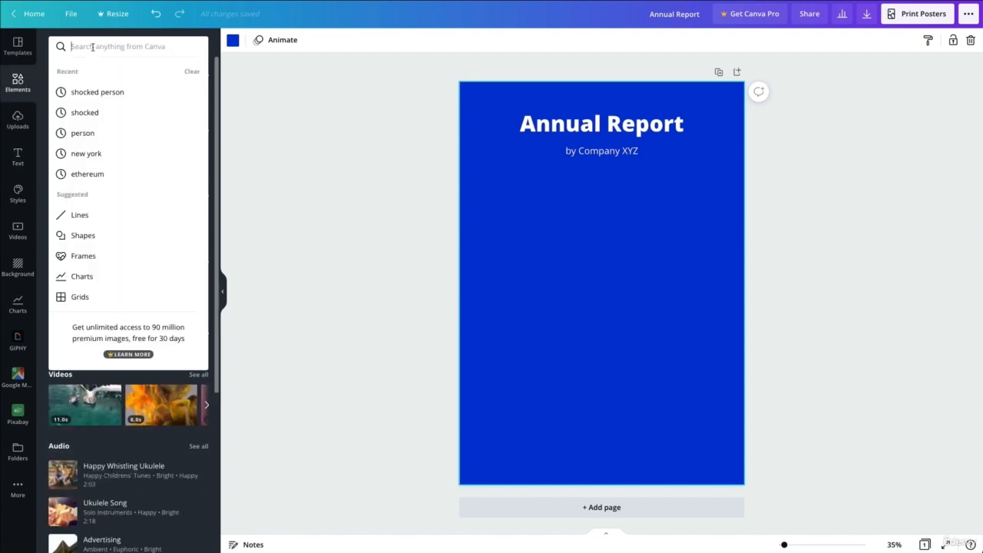
type("line")
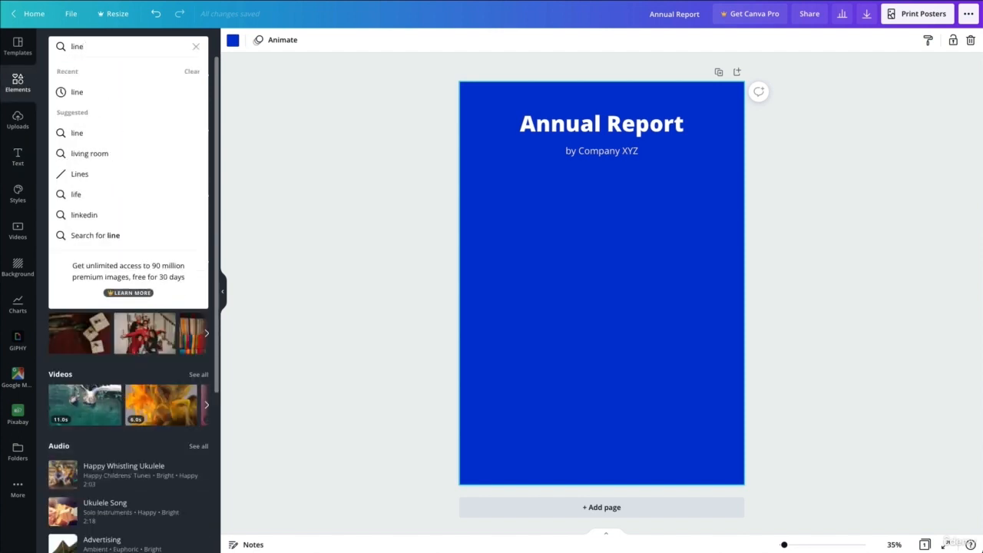
key("Return")
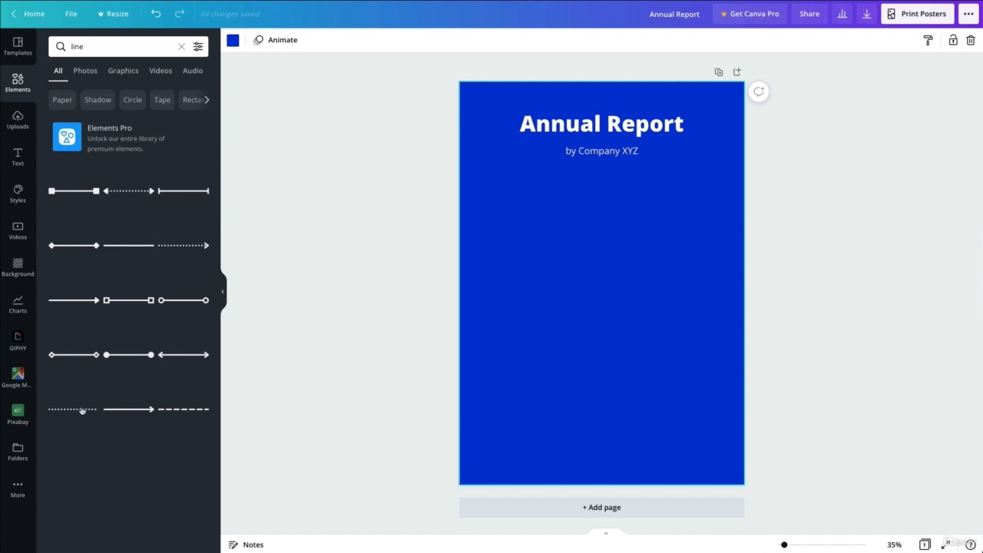
left_click_drag(265, 343, 591, 207)
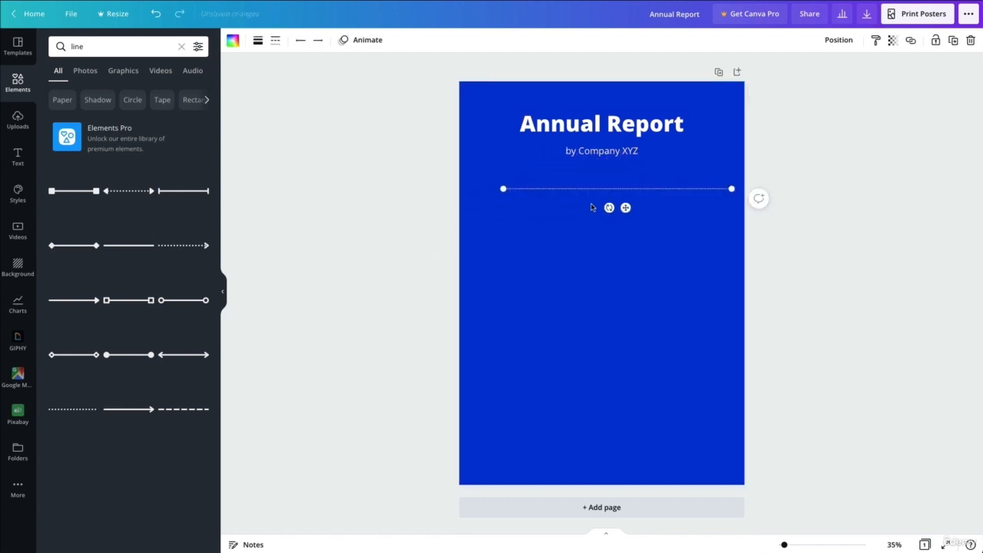
Shorten the dotted line to the subheading's width and centre it just beneath "by Company XYZ".
left_click_drag(731, 188, 630, 188)
left_click_drag(568, 188, 623, 167)
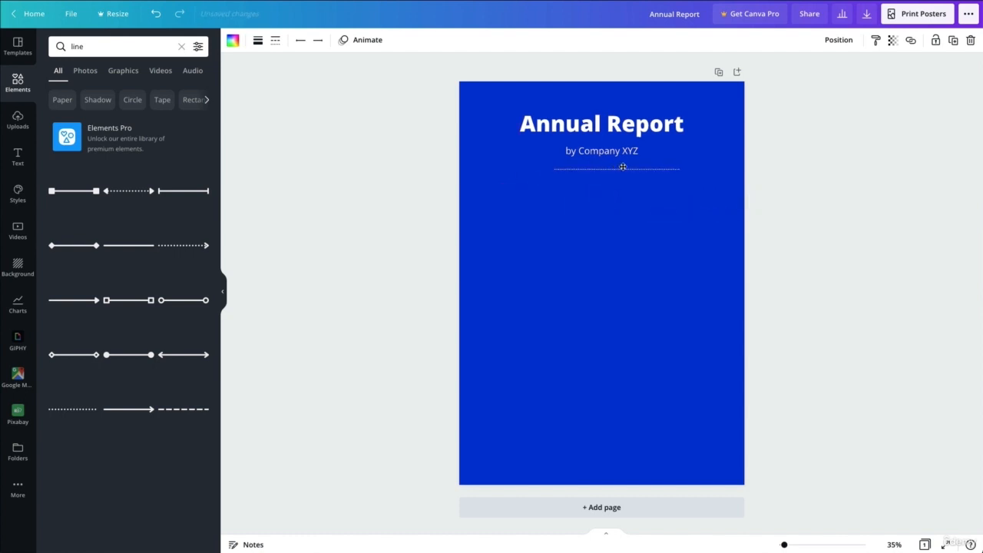
left_click_drag(693, 169, 627, 174)
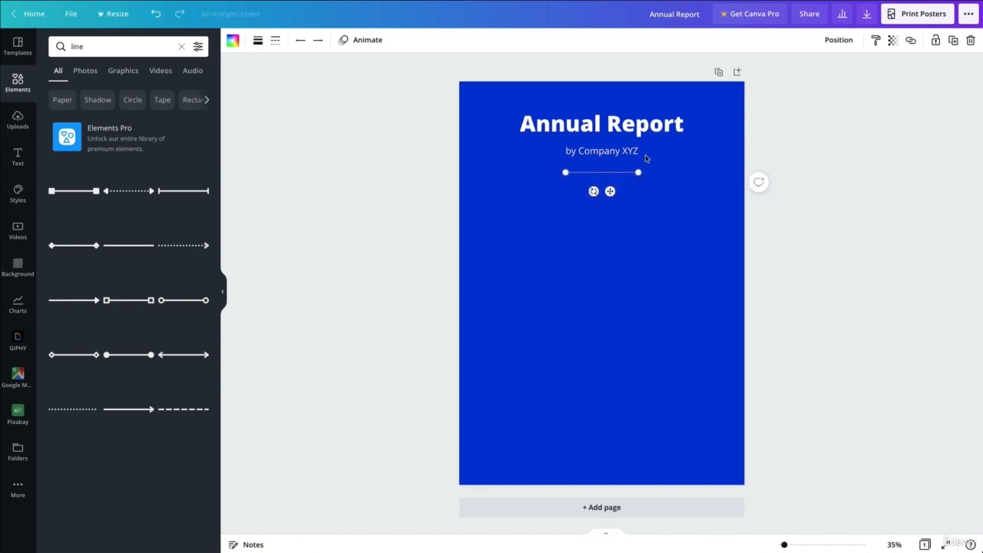
left_click(647, 161)
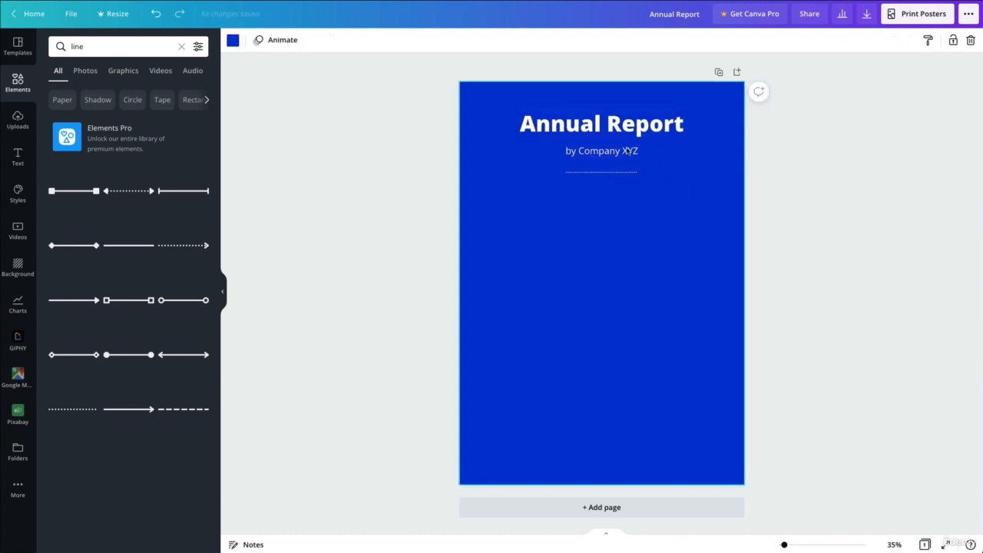
Make only the words "Company XYZ" in the subheading bold.
left_click(628, 151)
left_click(628, 150)
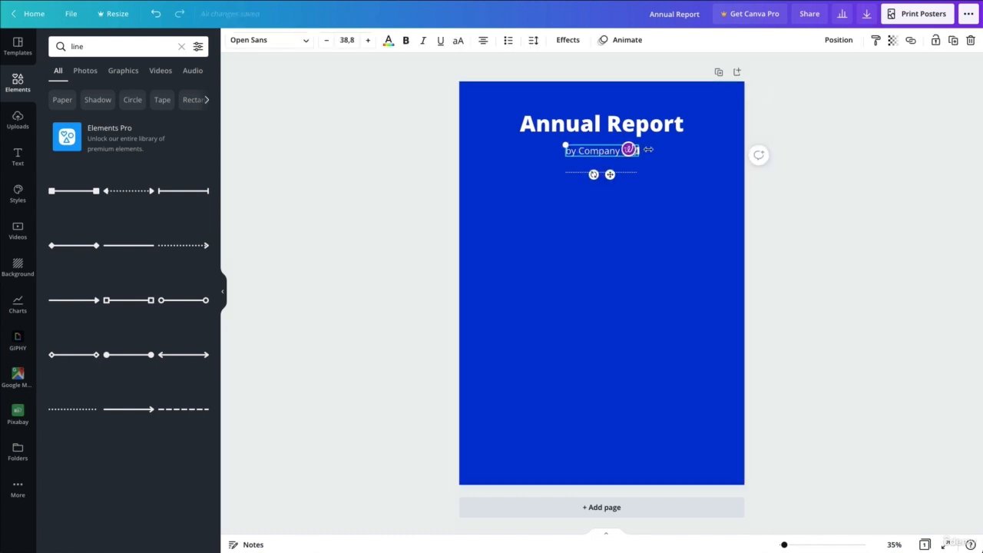
left_click_drag(578, 151, 640, 152)
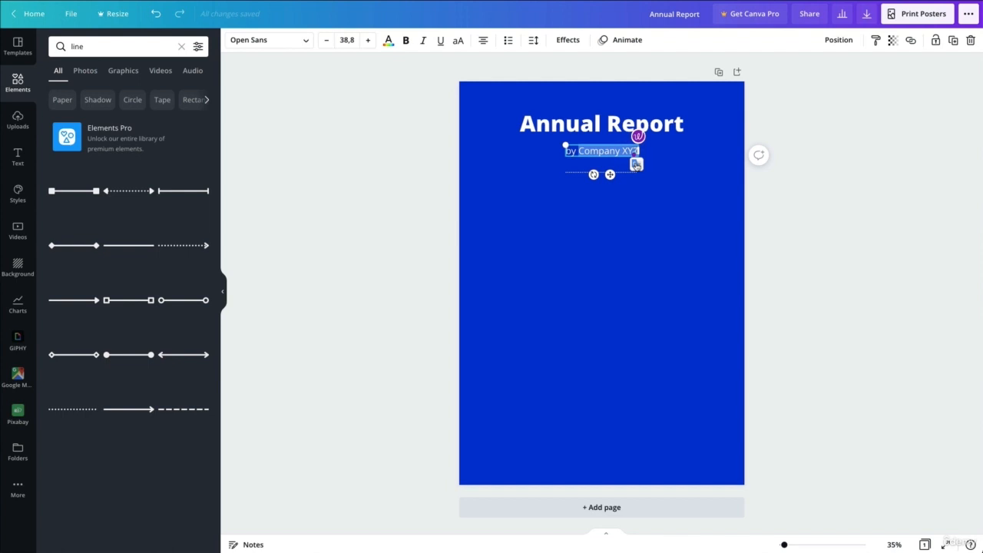
left_click(406, 42)
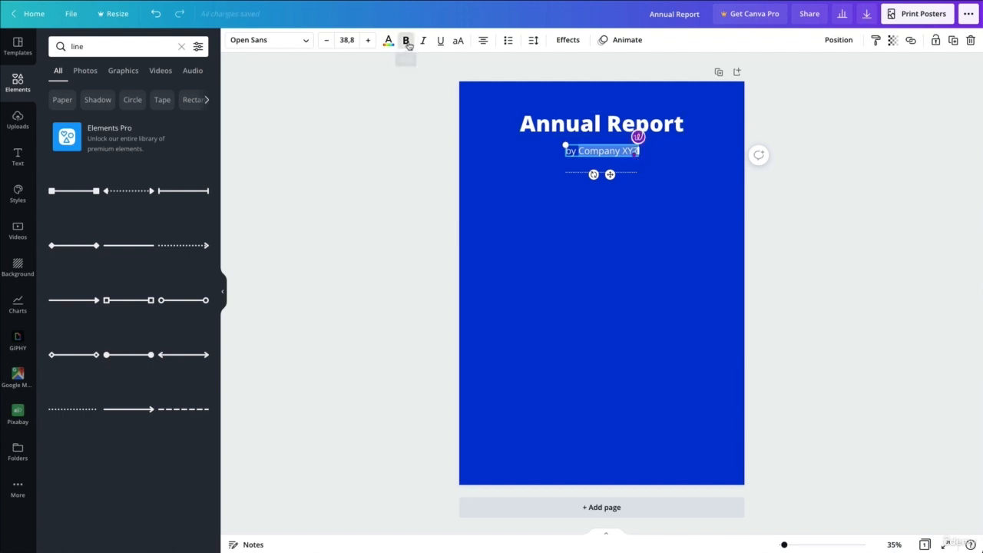
left_click(549, 194)
Realign and slightly lengthen the dotted line so it matches the width of the partly bold subheading.
left_click(604, 172)
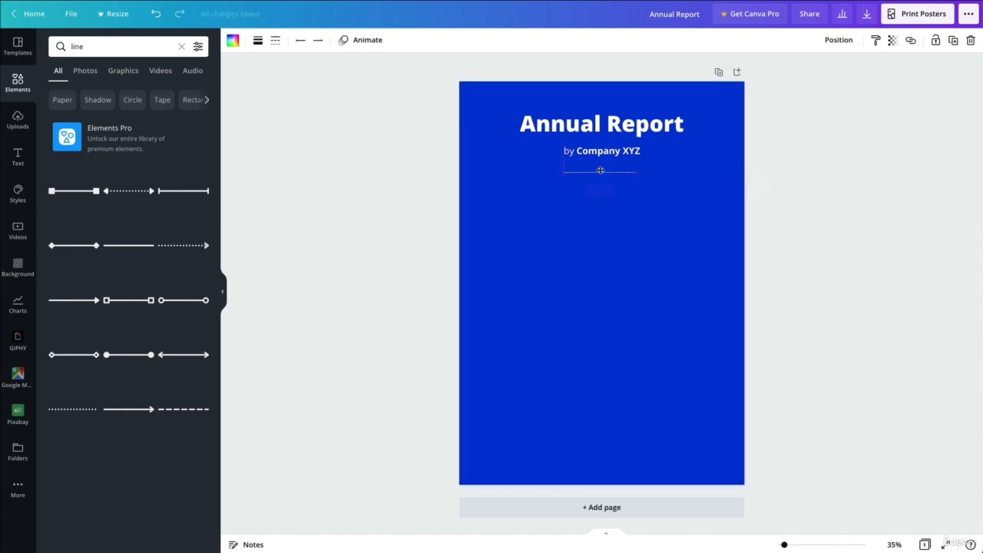
left_click_drag(636, 171, 638, 171)
left_click(666, 167)
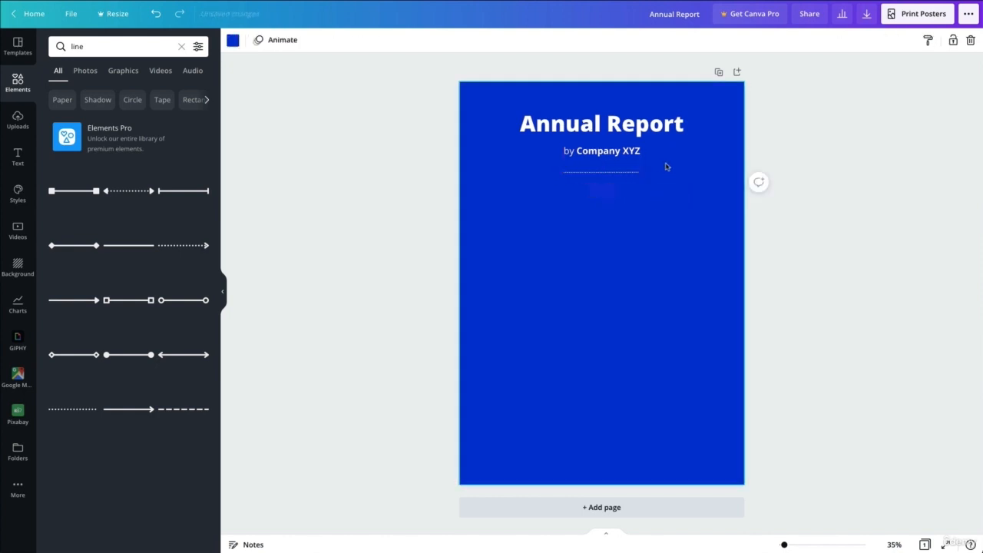
left_click(625, 174)
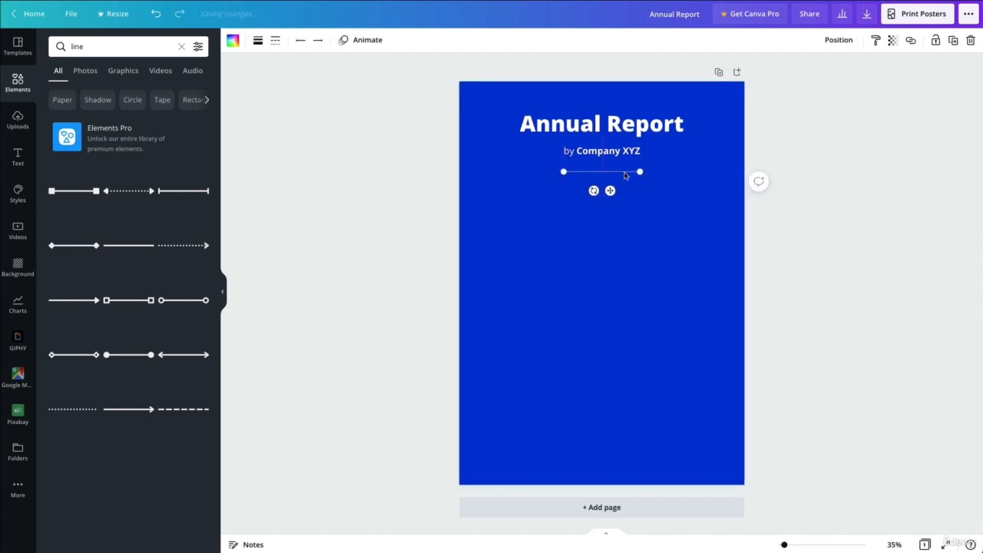
left_click(638, 217)
Search the text styles for "paragraph" and clear the search term.
left_click(18, 156)
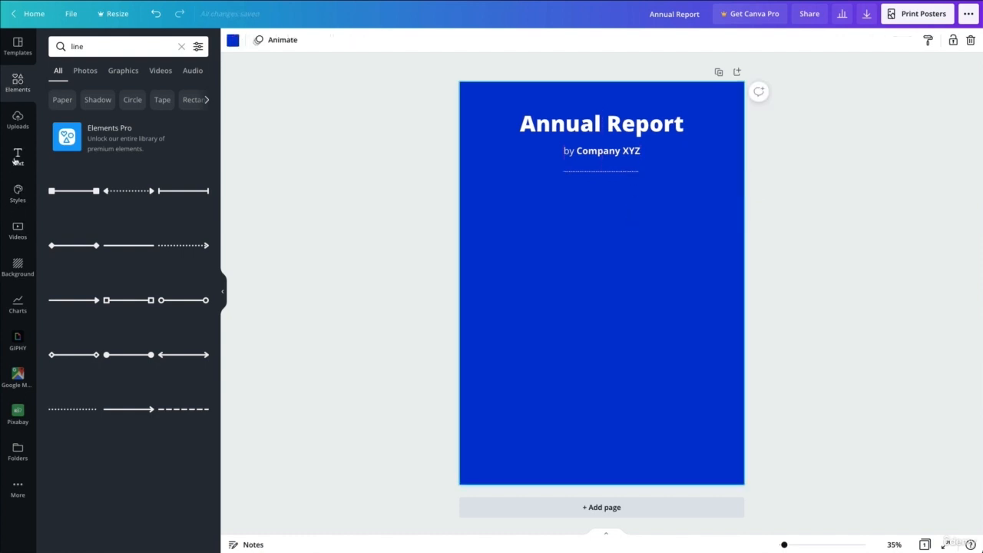
scroll(156, 195, "down", 4)
scroll(155, 196, "down", 3)
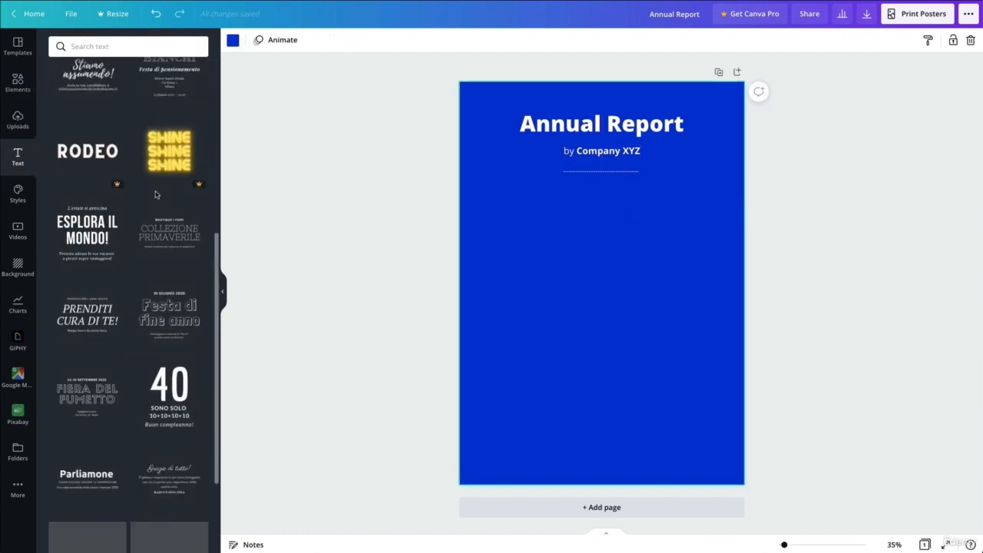
scroll(139, 114, "up", 8)
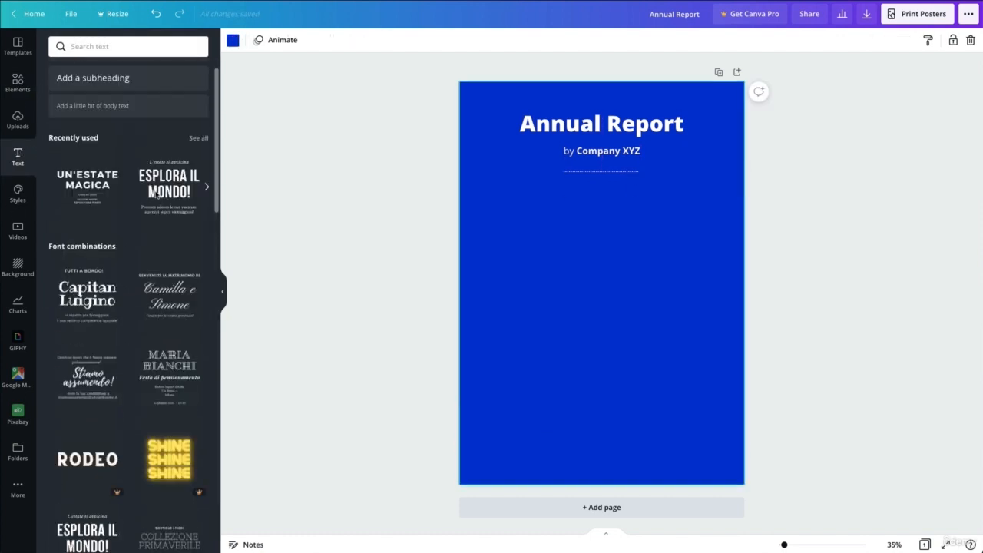
left_click(121, 44)
type("parag")
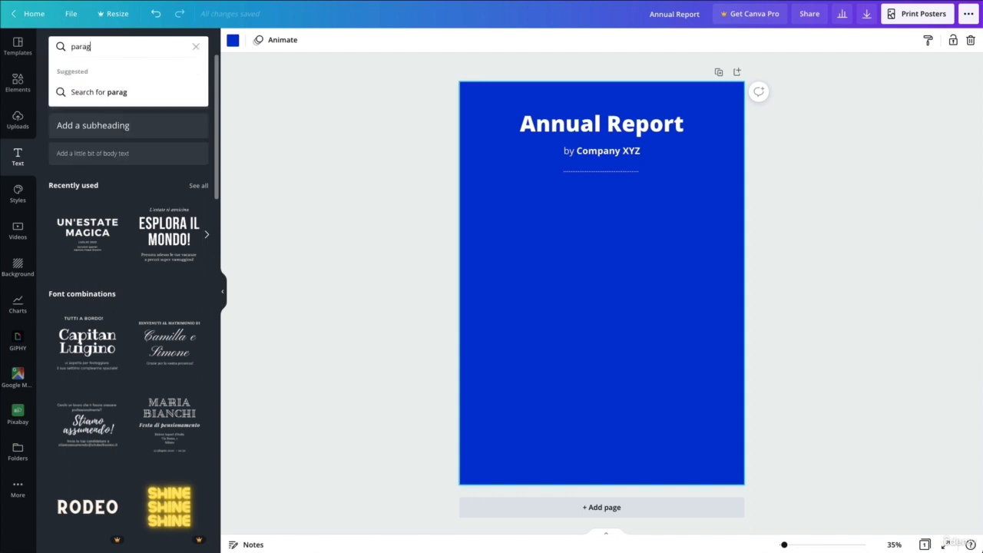
type("raph")
key("Return")
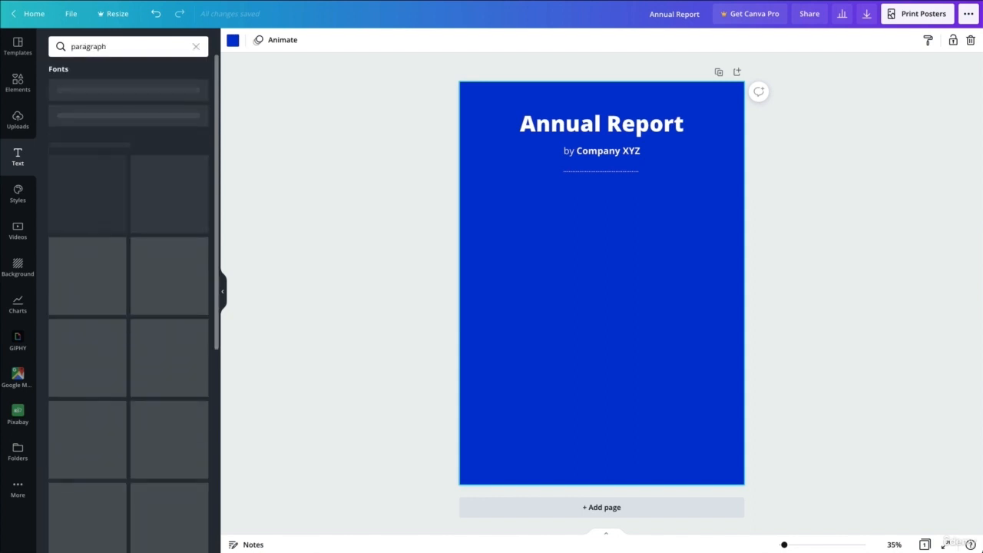
left_click(113, 47)
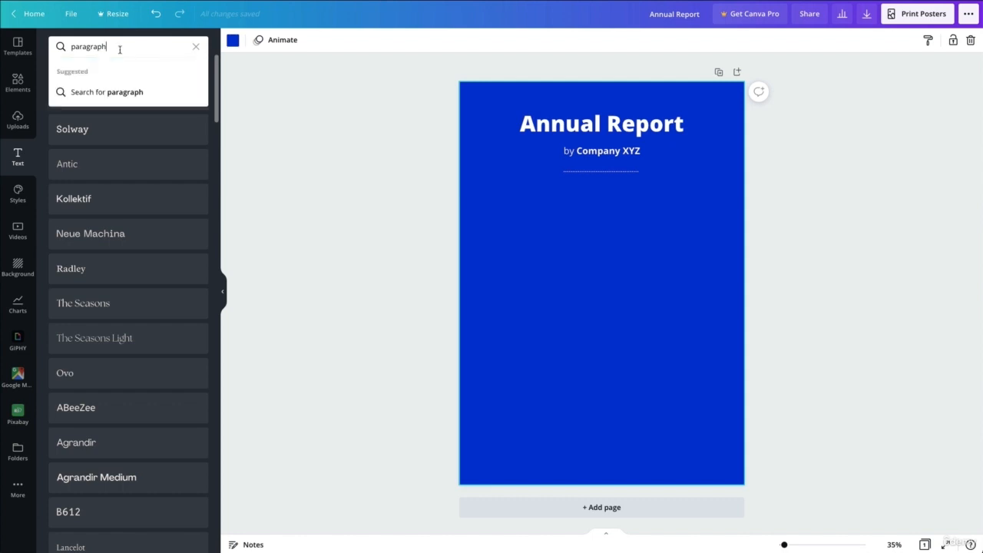
key("ctrl+a")
key("BackSpace")
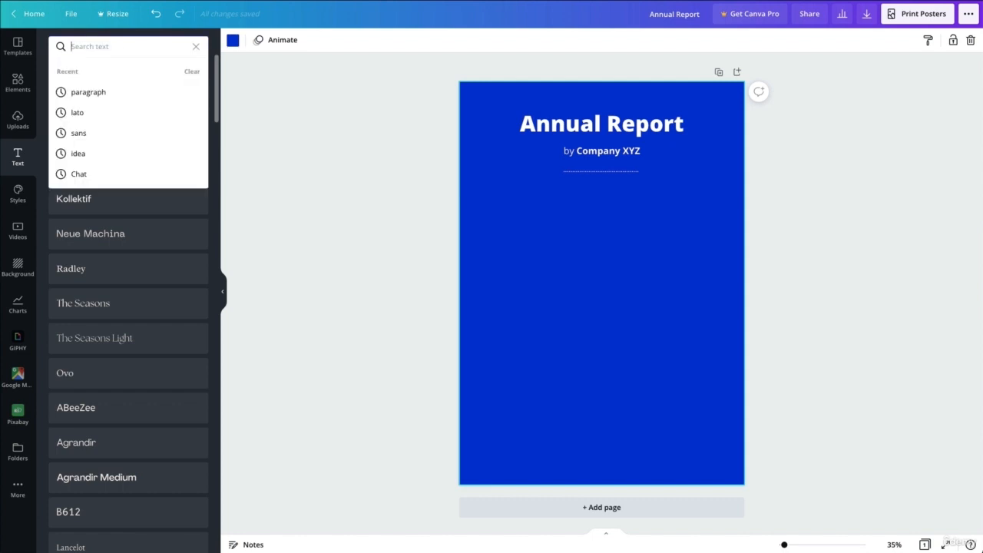
Add a body text box to the poster, just beneath the dotted line.
left_click(196, 46)
scroll(136, 209, "down", 7)
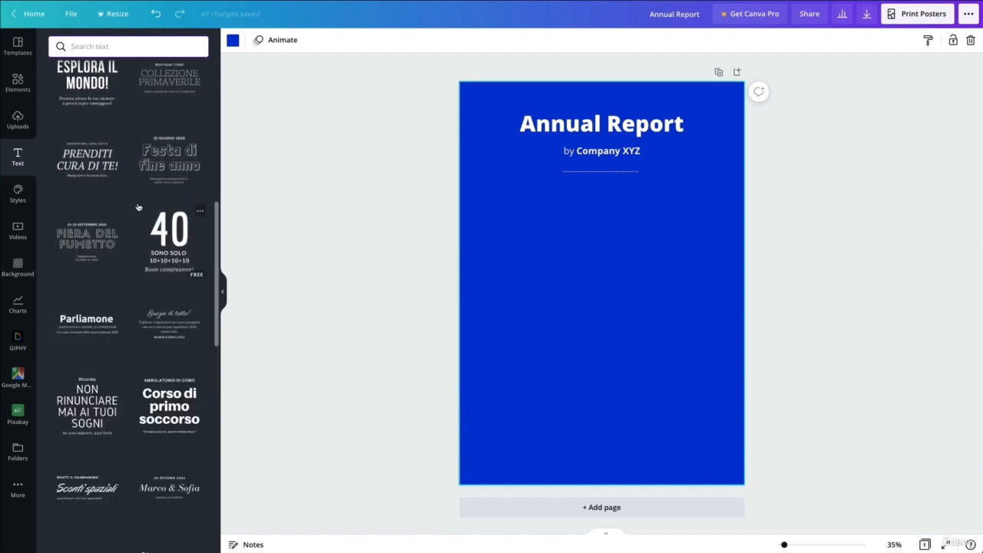
scroll(136, 192, "up", 8)
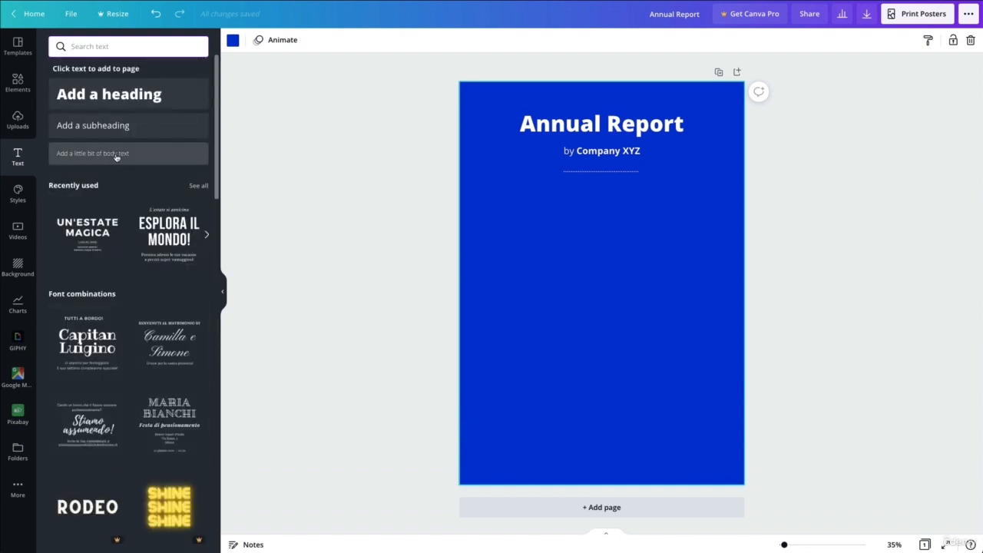
left_click_drag(118, 156, 600, 198)
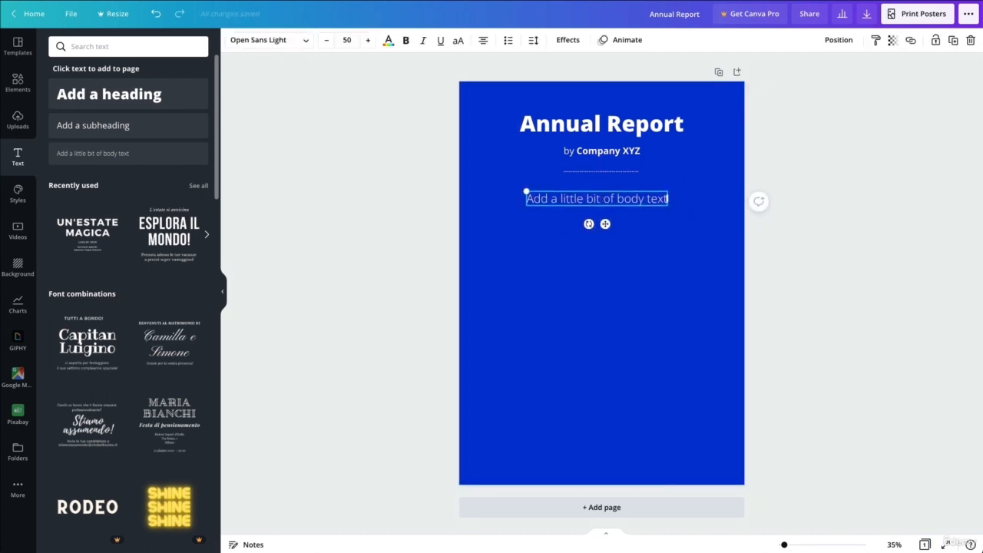
Open lipsum.com in a new browser tab.
key("ctrl+t")
type("lipsum-")
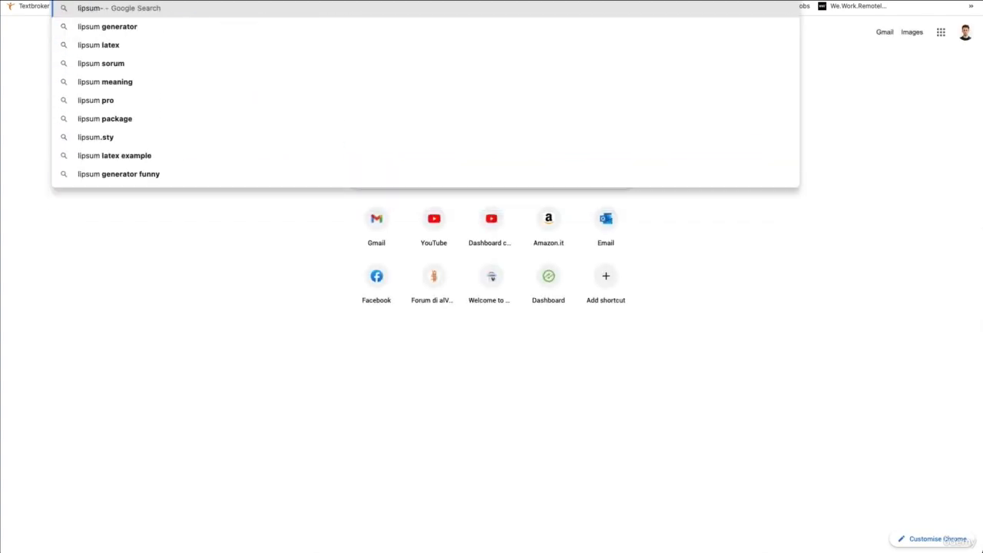
key("BackSpace")
type(".com")
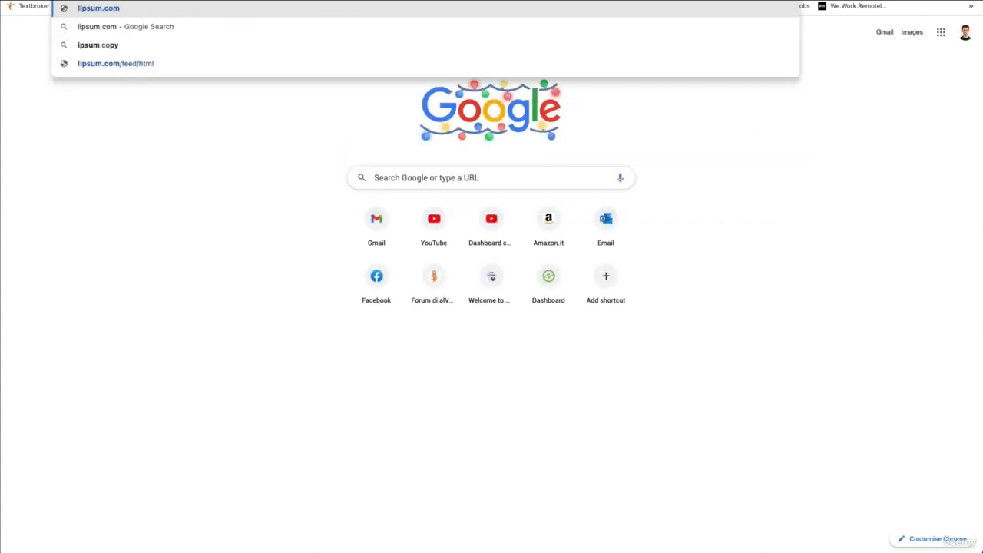
key("Return")
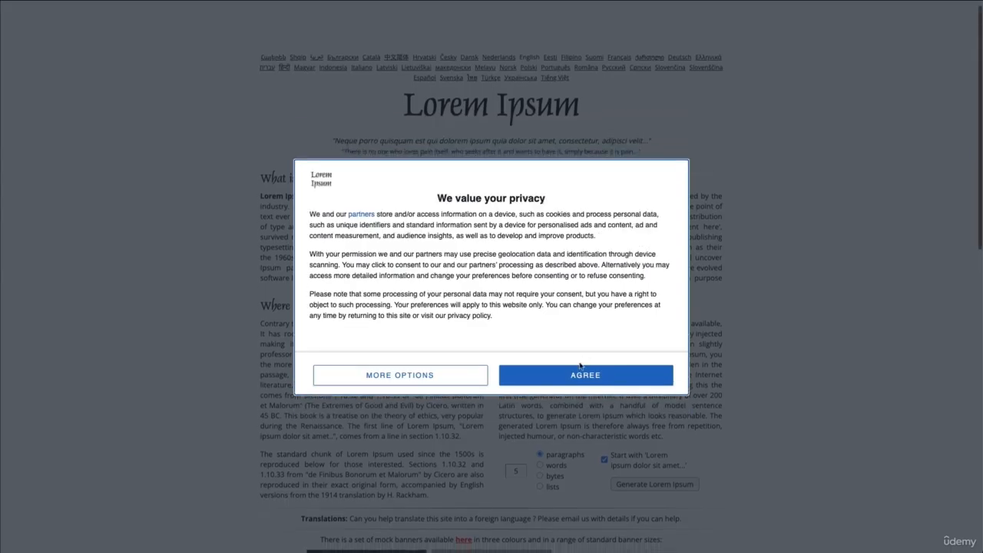
Accept the site's privacy notice and copy the full paragraph under "What is Lorem Ipsum?".
left_click(586, 375)
scroll(453, 240, "down", 1)
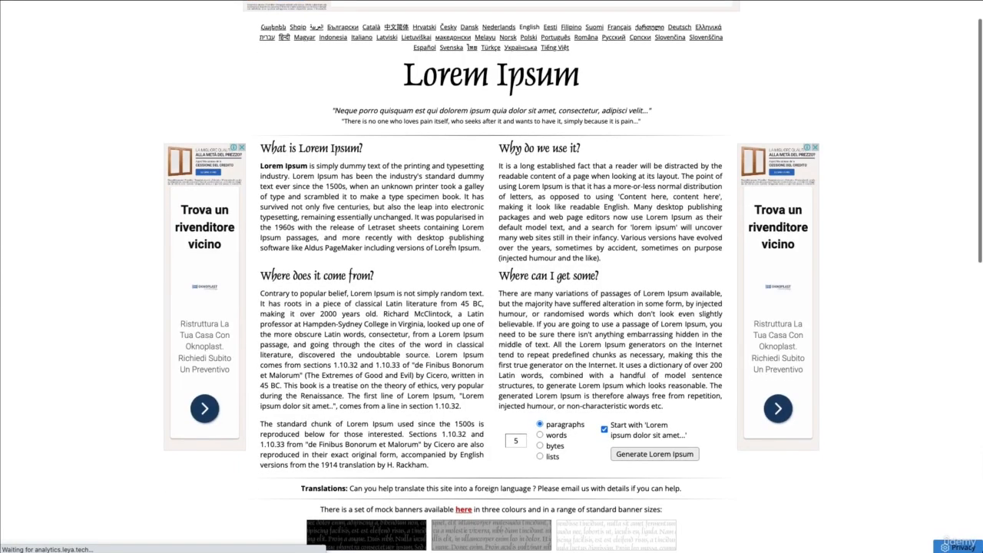
scroll(453, 240, "down", 3)
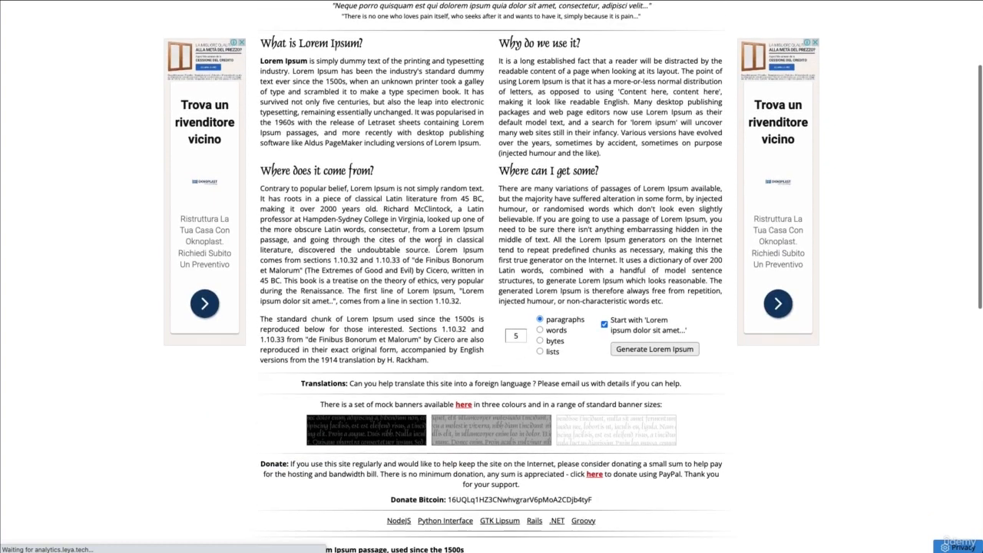
left_click_drag(261, 59, 484, 144)
key("ctrl+c")
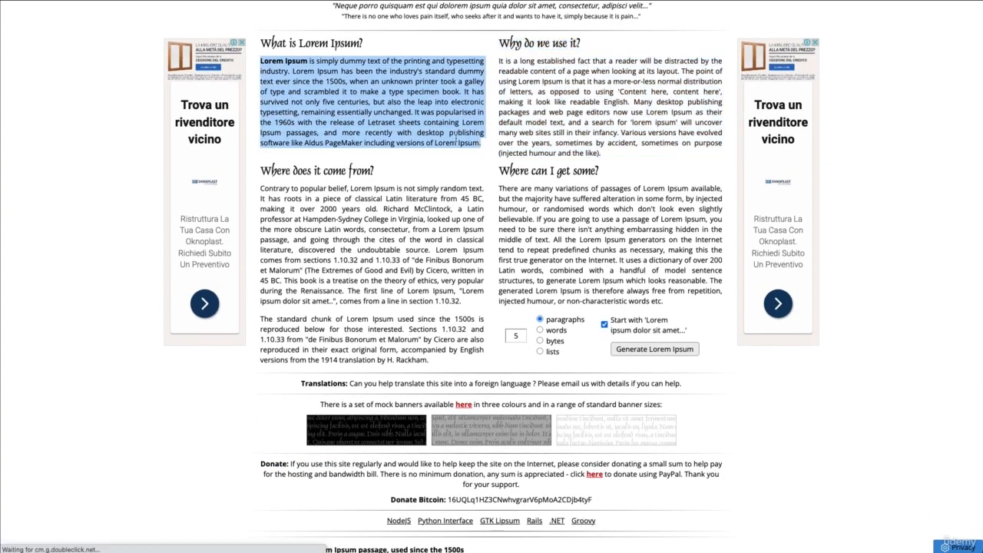
scroll(491, 131, "down", 10)
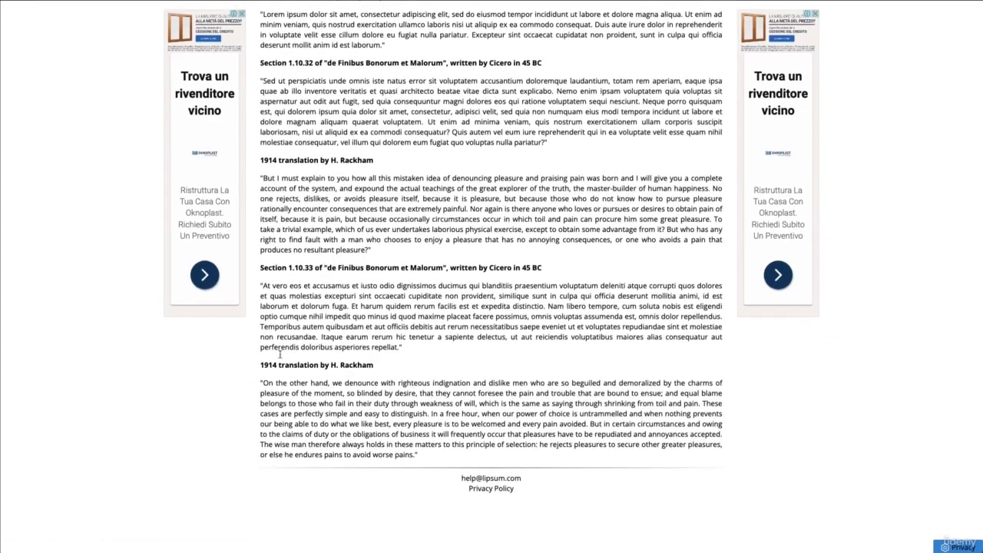
scroll(349, 169, "up", 1)
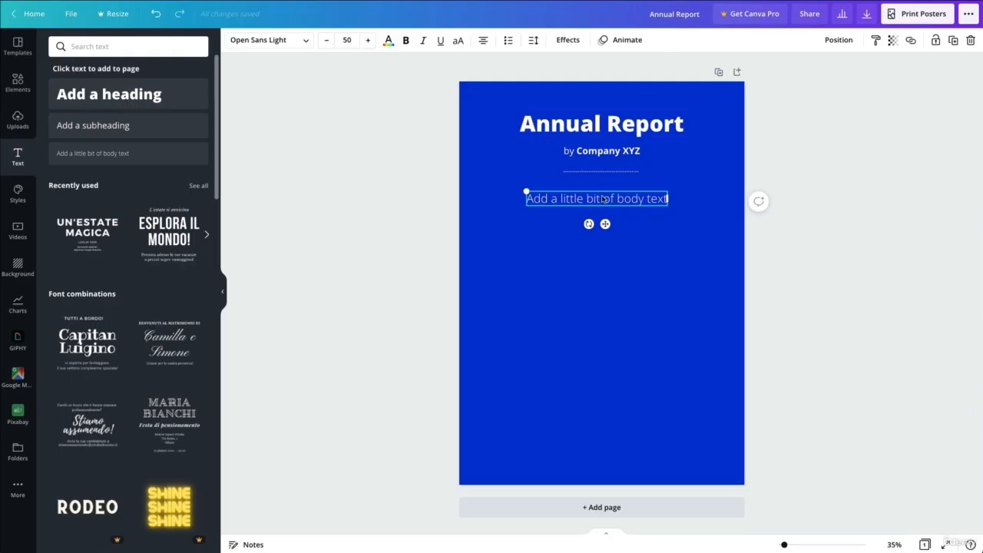
Back in Canva, scale the body text down to size 28,5 and replace its placeholder with the copied paragraph.
triple_click(605, 199)
left_click(612, 211)
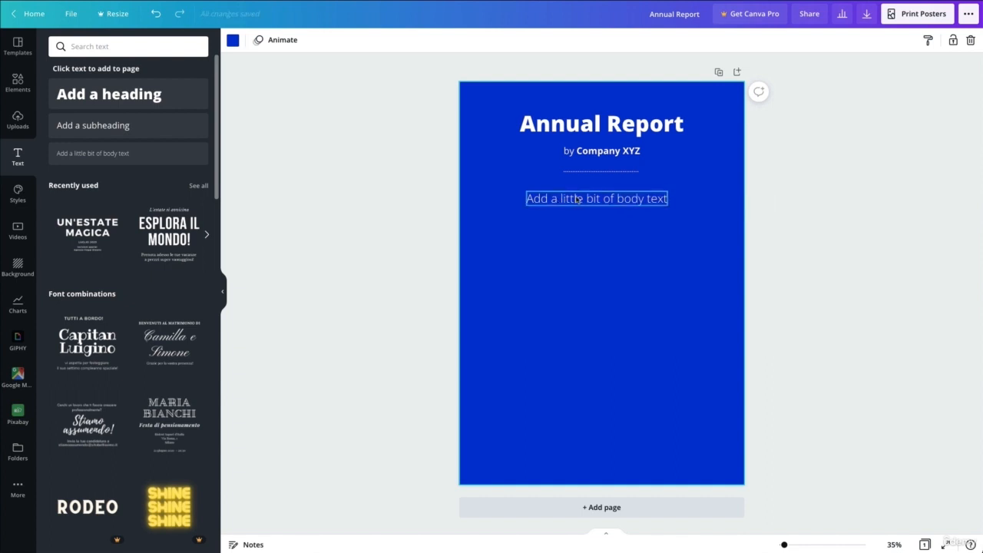
left_click(578, 198)
left_click_drag(667, 202, 607, 198)
double_click(587, 196)
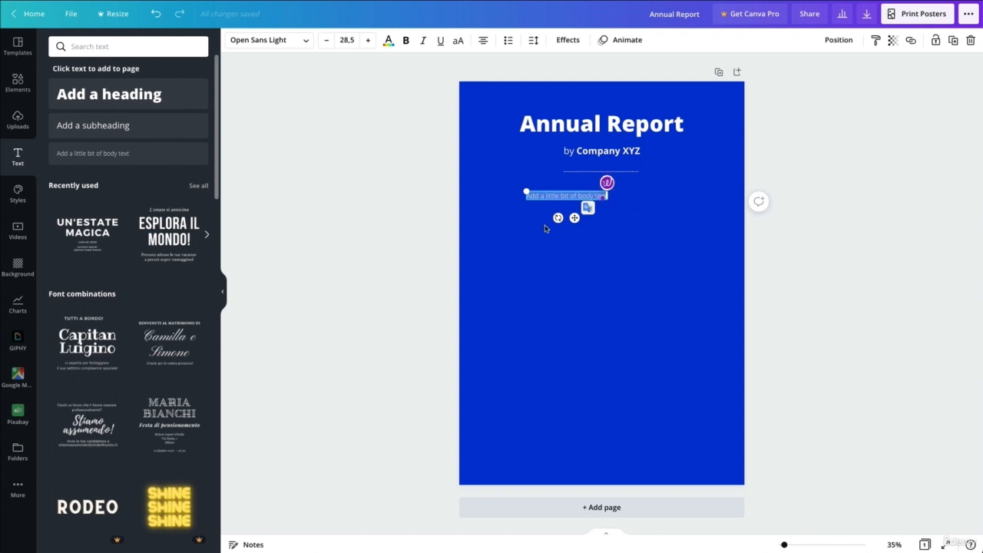
key("ctrl+v")
left_click(696, 197)
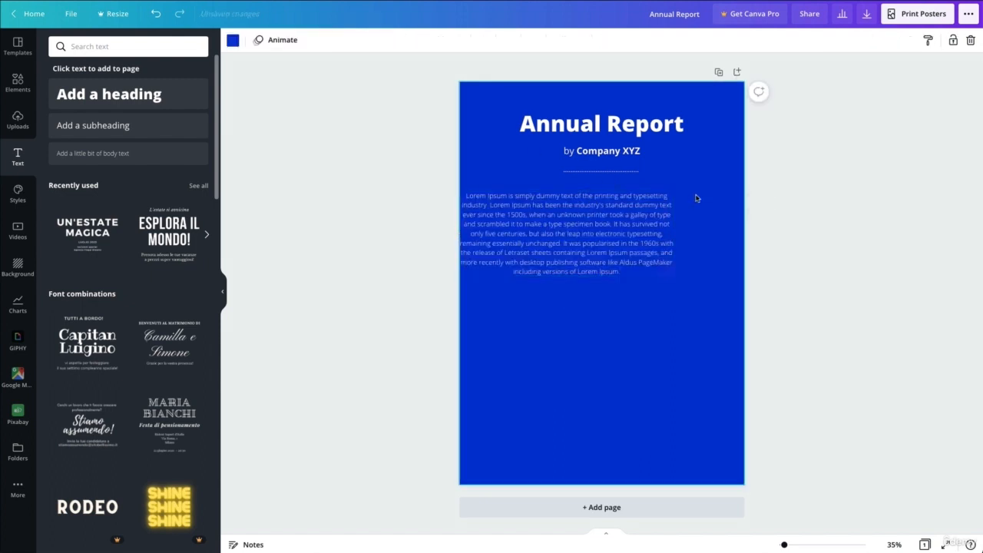
Centre the paragraph horizontally on the poster and delete its text from "It was popularised in the 1960s" to the end.
left_click_drag(599, 211, 634, 209)
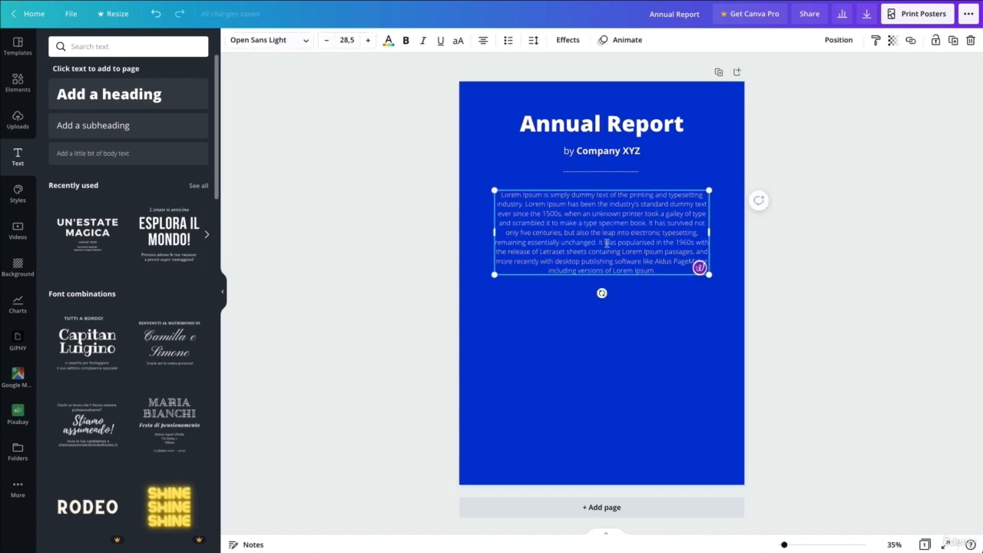
left_click_drag(599, 239, 680, 282)
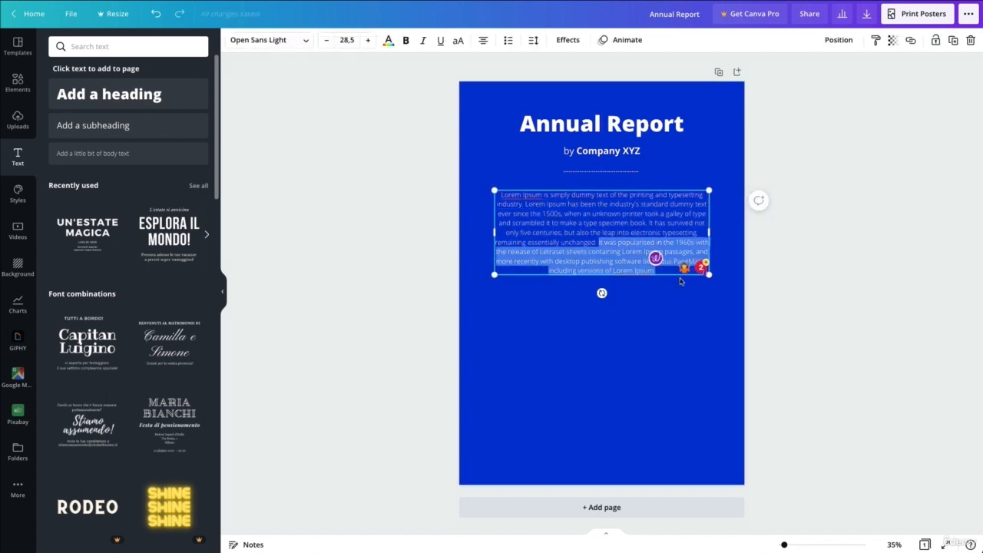
key("BackSpace")
left_click(649, 283)
Adjust the paragraph's width to wrap over six lines, scale it down slightly and centre it closer beneath the dotted line.
left_click(737, 206)
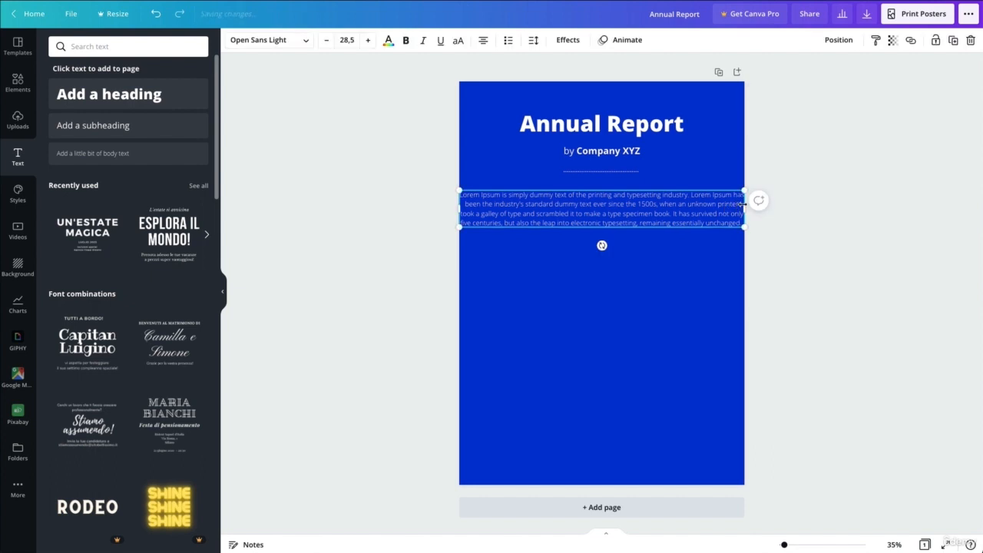
left_click_drag(743, 207, 705, 207)
left_click_drag(635, 214, 633, 209)
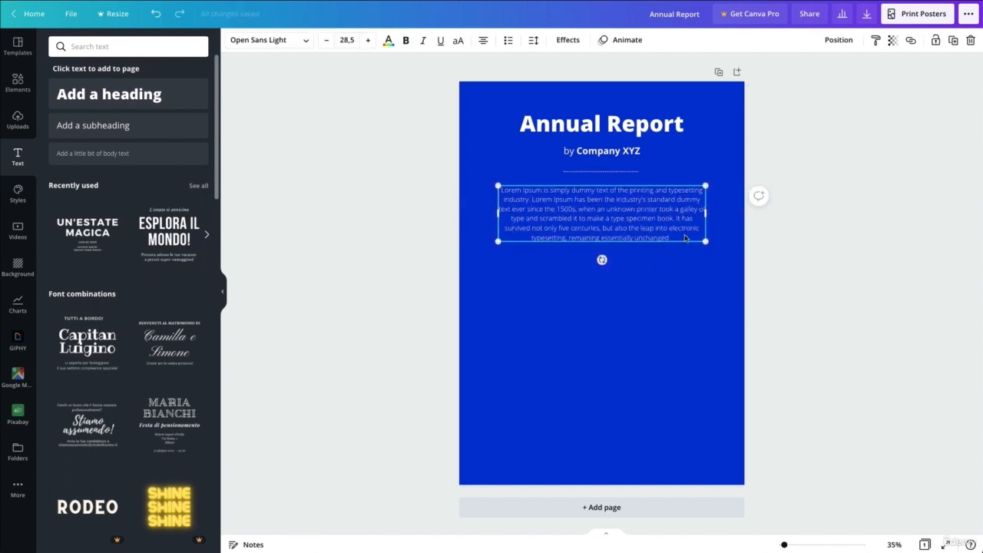
left_click_drag(701, 238, 663, 223)
left_click_drag(607, 200, 621, 202)
left_click(616, 273)
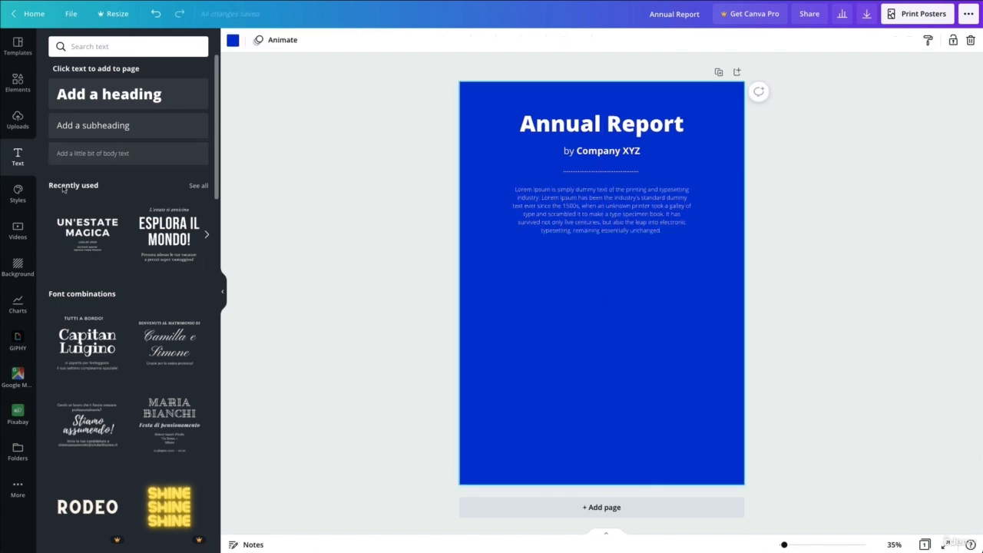
Search the backgrounds for "crypto" and clear the search term.
left_click(20, 266)
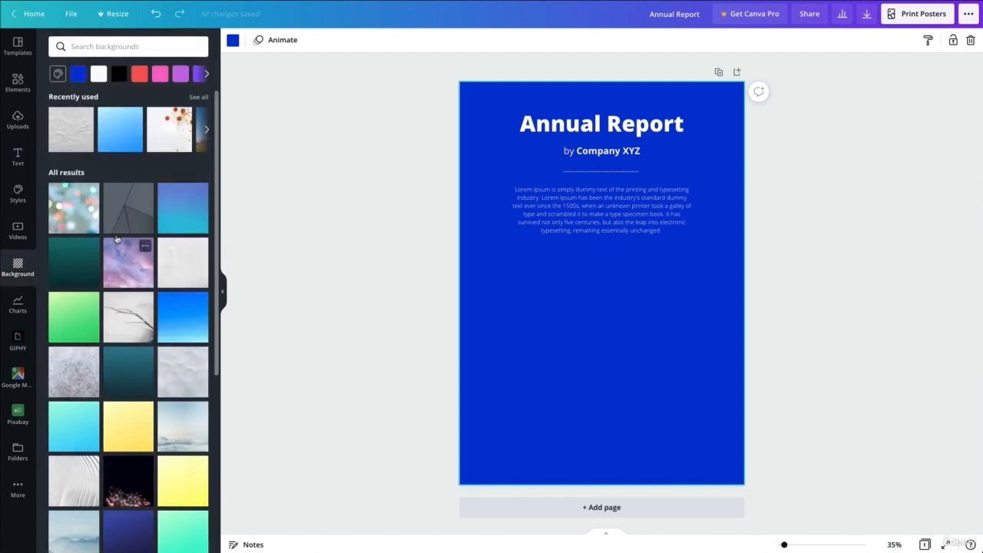
type("cryp")
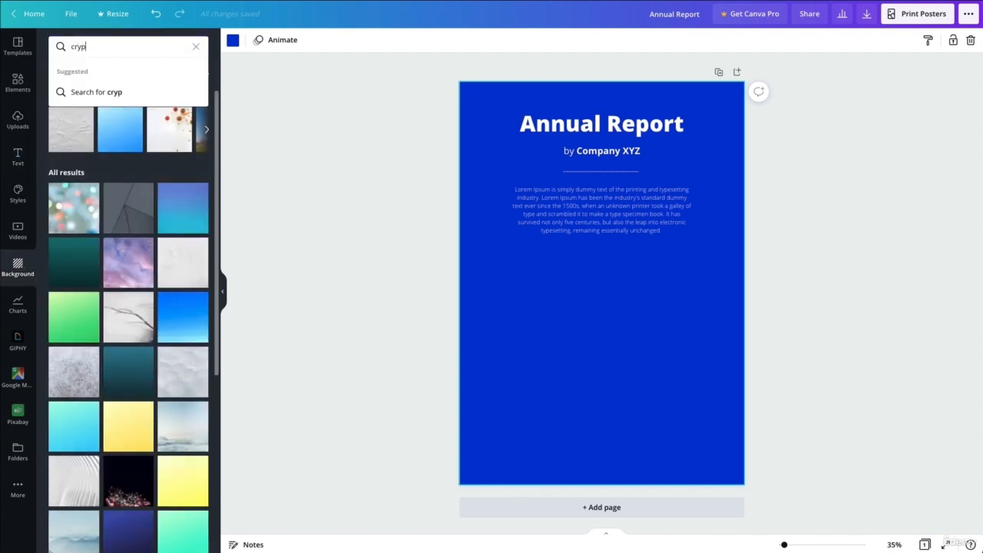
type("to")
key("Return")
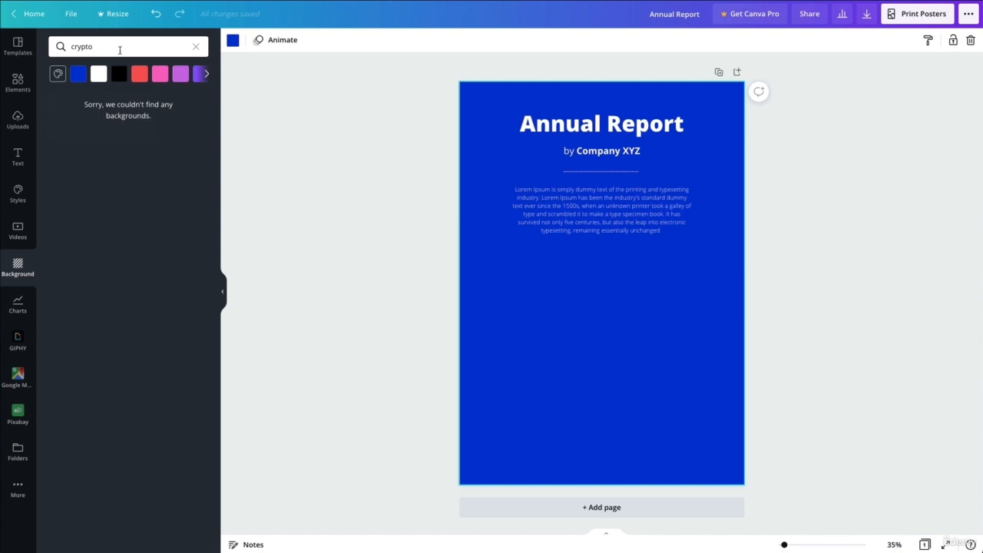
left_click(119, 50)
double_click(119, 50)
key("BackSpace")
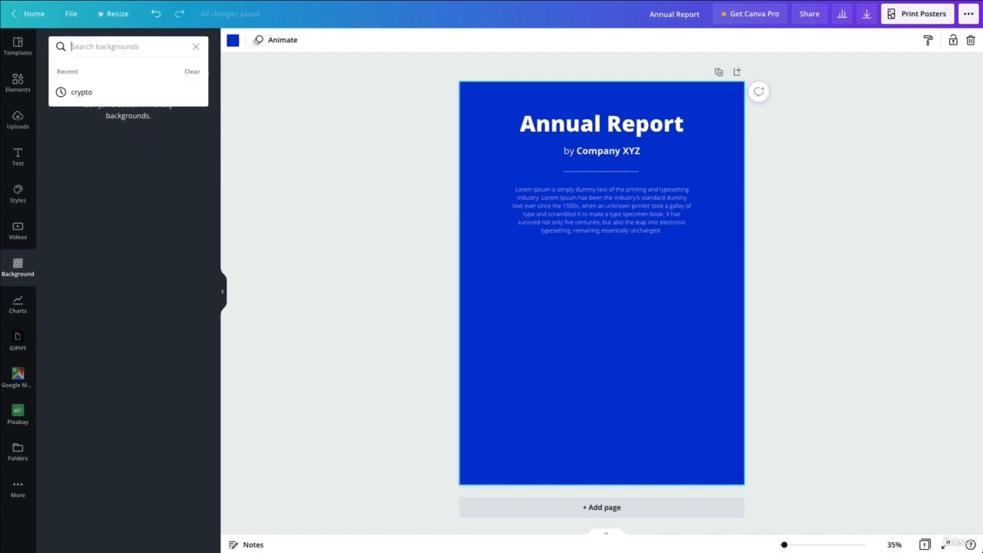
Search the elements for "crypto" and place the dark photo of three coins, centred in the poster's lower part.
type("line")
key("Return")
double_click(110, 49)
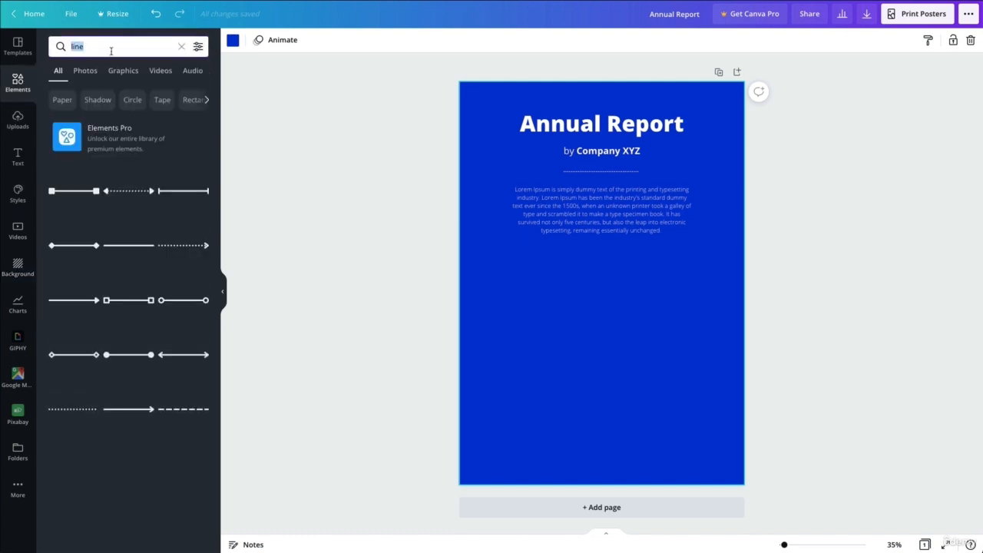
type("crypto")
key("Return")
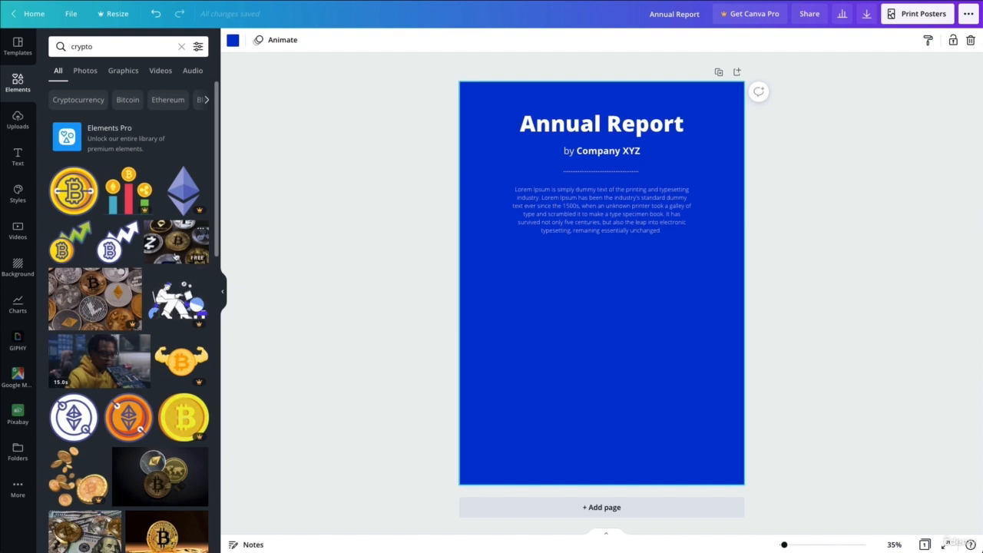
scroll(175, 254, "down", 2)
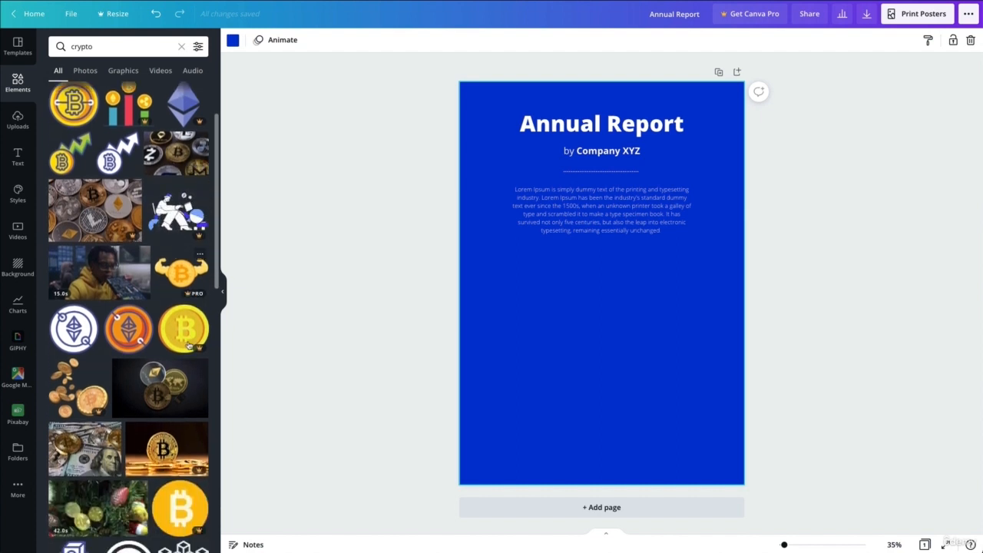
left_click_drag(225, 387, 542, 357)
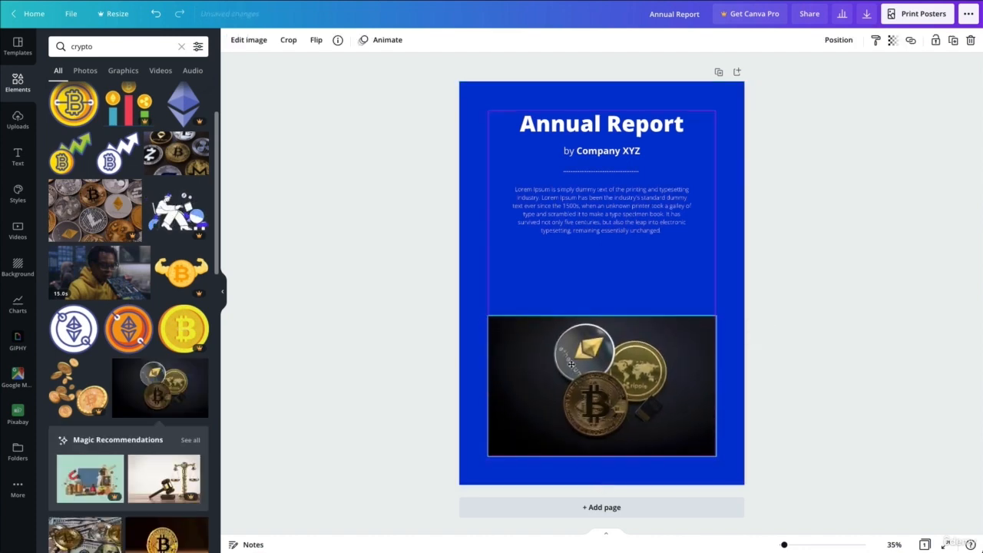
left_click(611, 296)
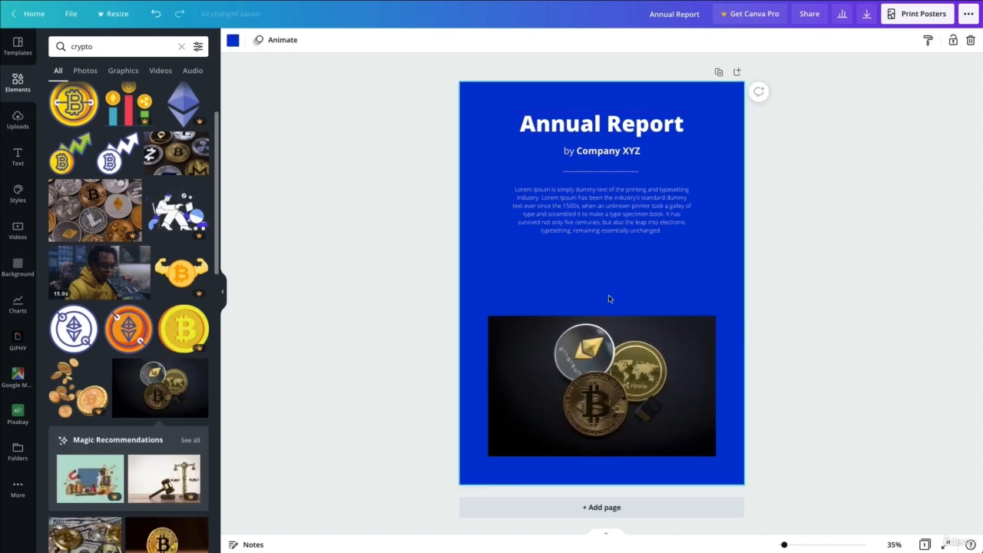
Try the coin photo at full page width along the poster's bottom edge with its transparency set to 14.
left_click_drag(635, 348, 606, 377)
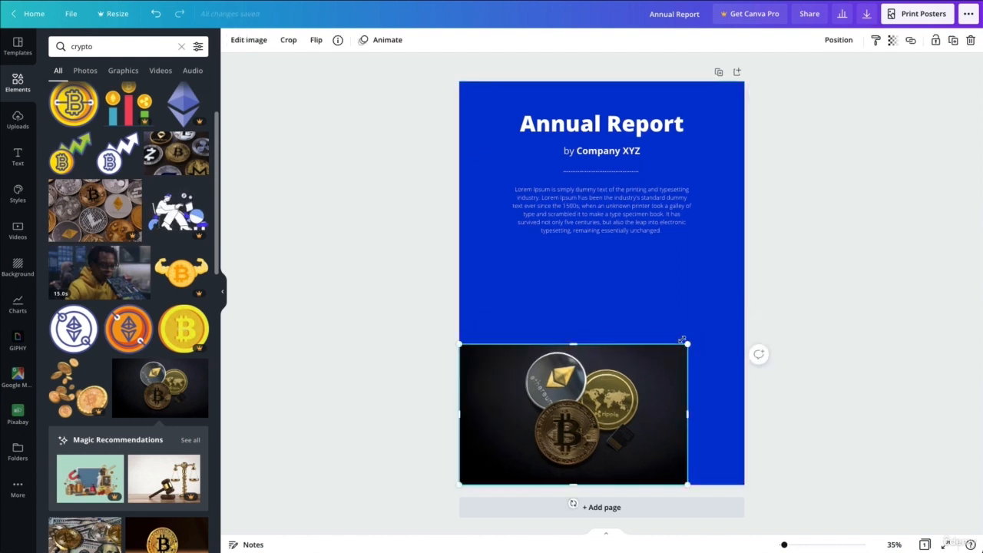
left_click_drag(685, 343, 740, 295)
left_click(893, 40)
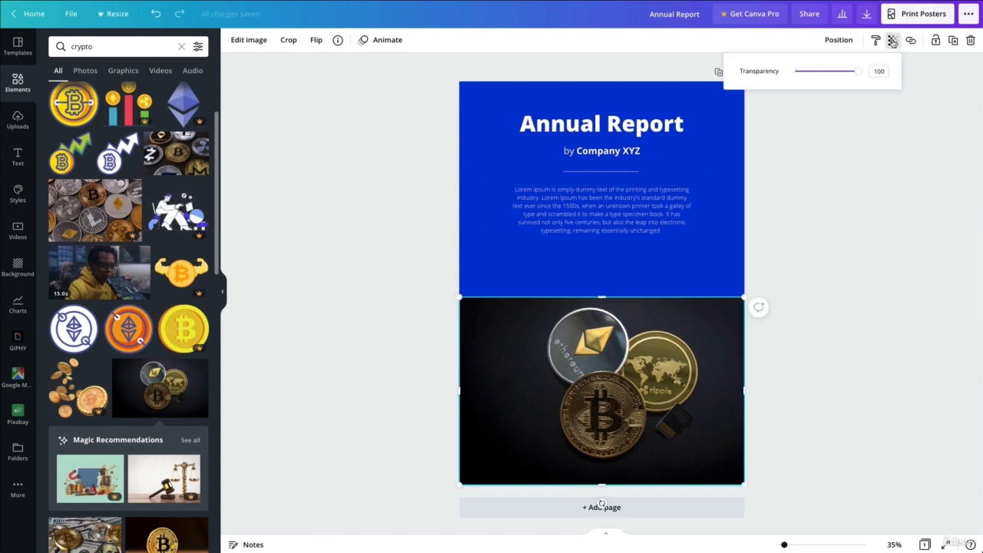
left_click_drag(818, 76, 804, 71)
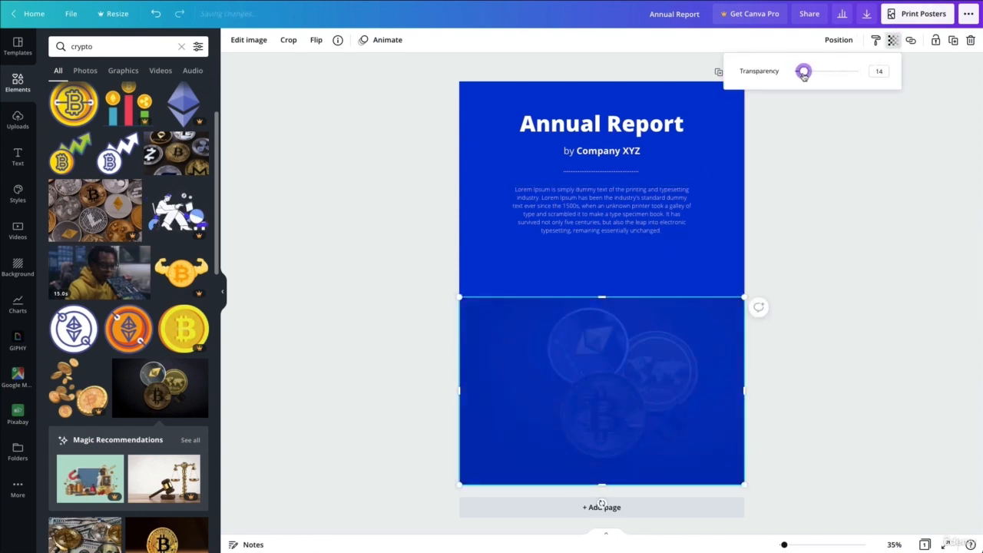
left_click(787, 198)
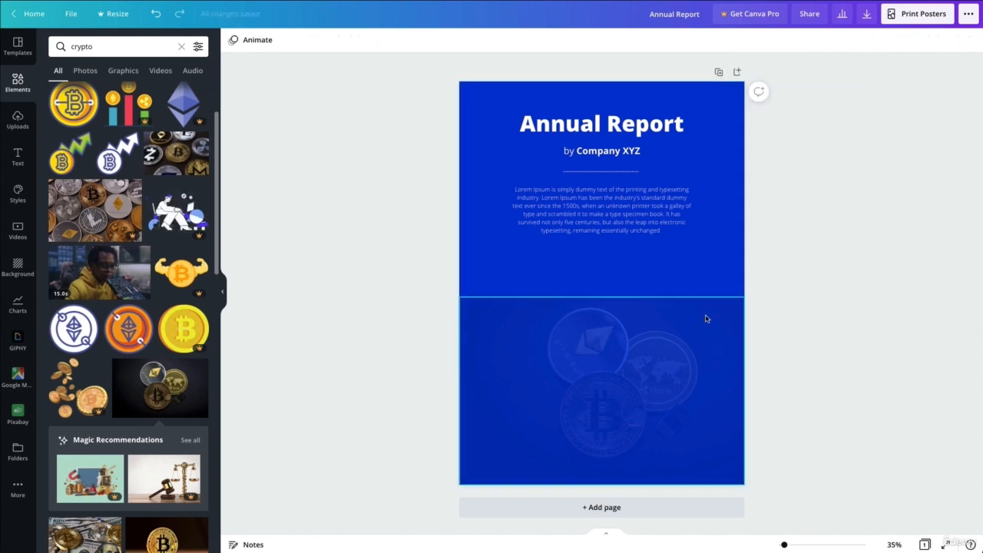
Try moving the faded coin photo upwards, and undo that move, the transparency change and the enlargement.
left_click(553, 319)
left_click_drag(552, 320, 579, 270)
key("ctrl+z")
key("ctrl+z")
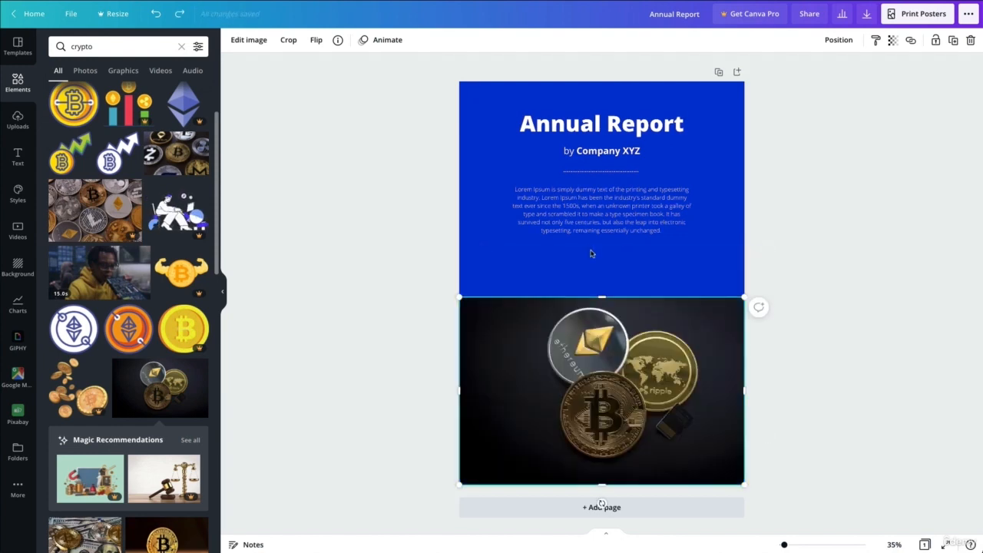
key("ctrl+z")
Shrink the coin photo to roughly two fifths of the page width and centre it near the poster's bottom edge.
left_click_drag(597, 412, 624, 383)
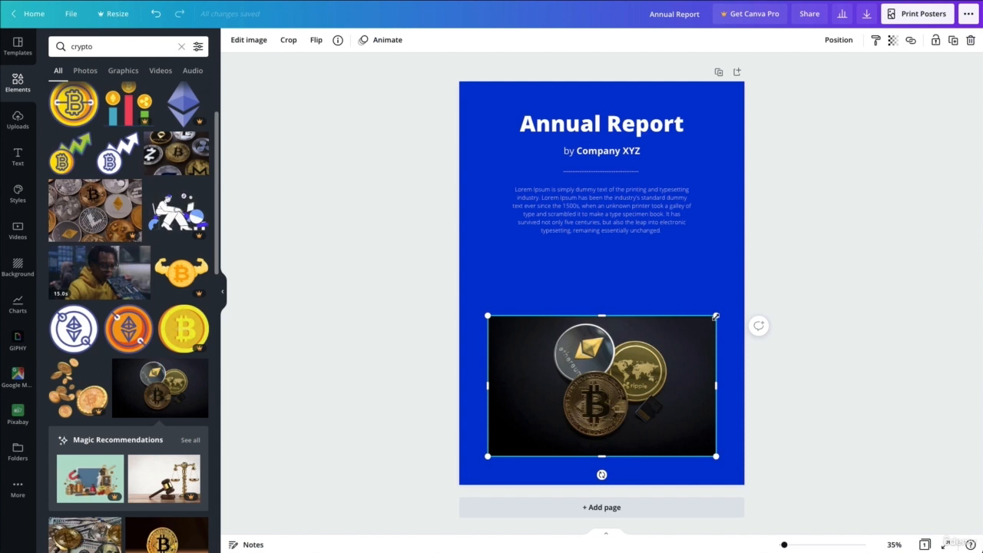
left_click_drag(716, 316, 611, 379)
left_click_drag(576, 399, 630, 399)
left_click(633, 344)
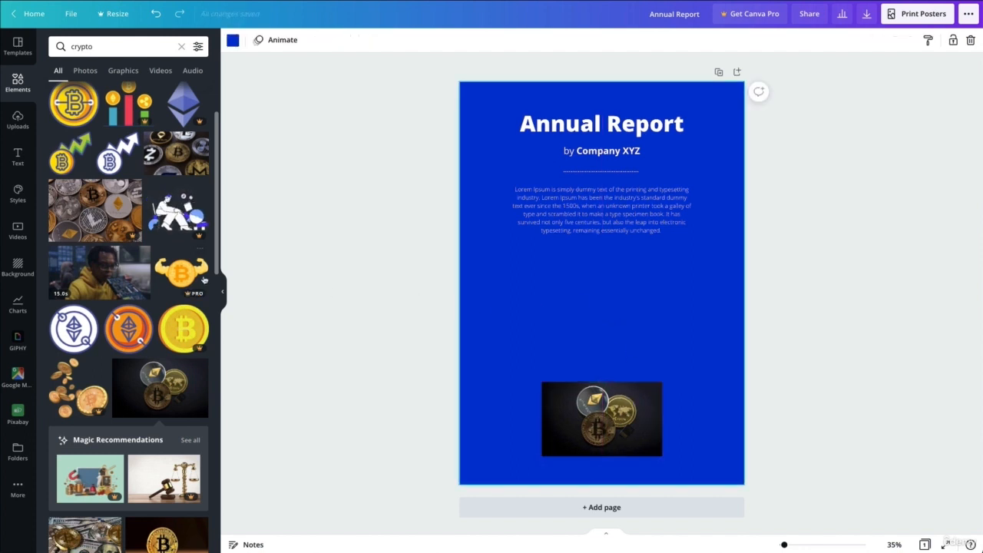
Place the round white Bitcoin icon from the crypto results on the poster, shrink it and move it to the left of the coin photo.
scroll(203, 280, "down", 5)
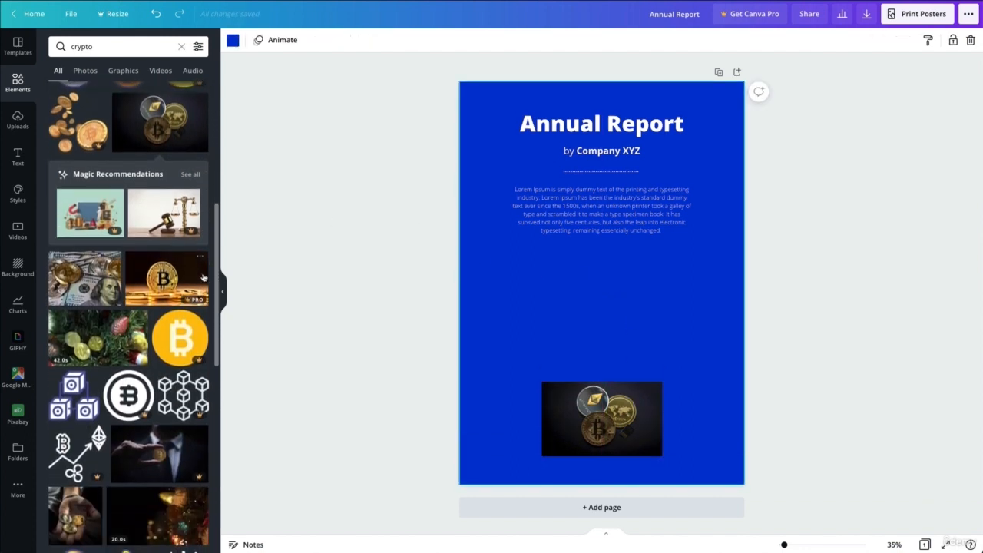
scroll(138, 263, "down", 5)
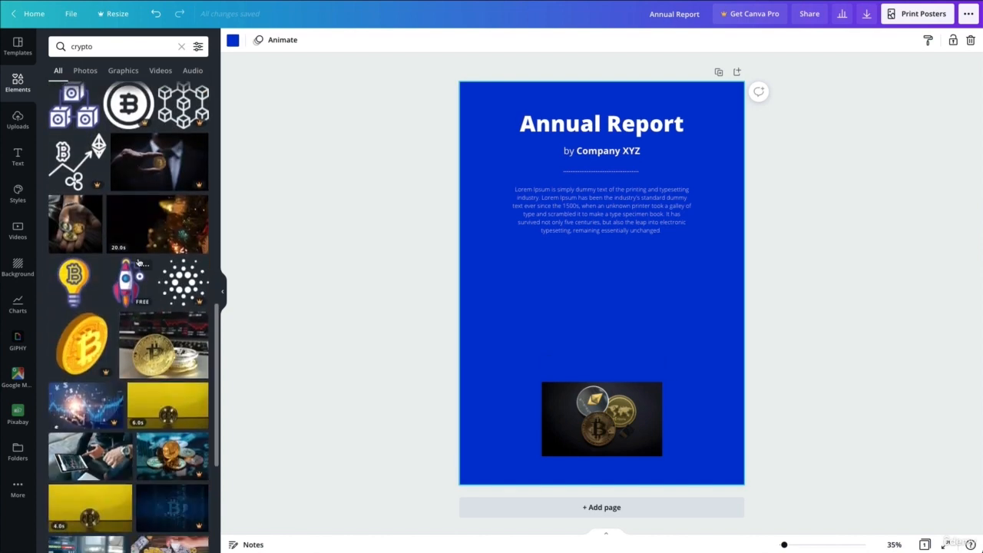
scroll(139, 263, "down", 4)
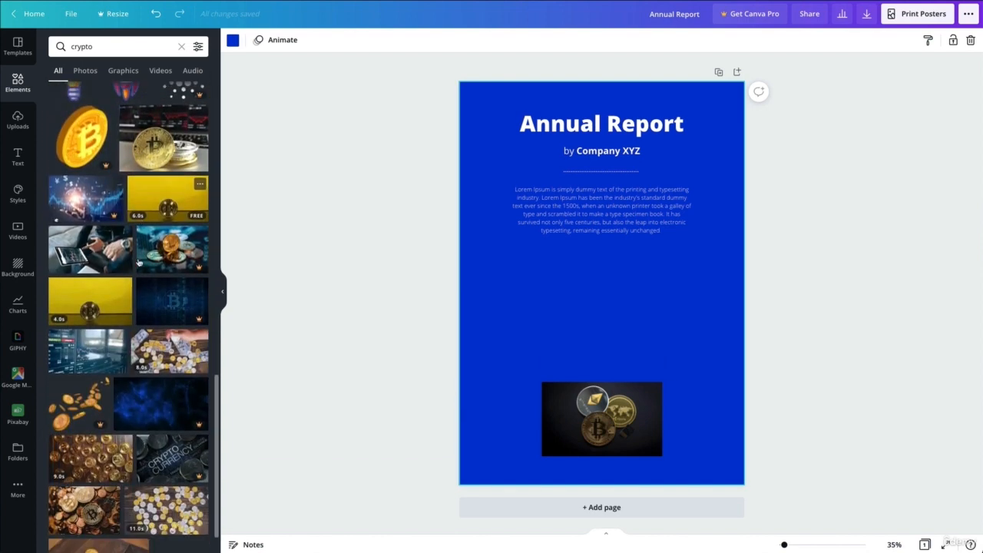
scroll(139, 263, "down", 7)
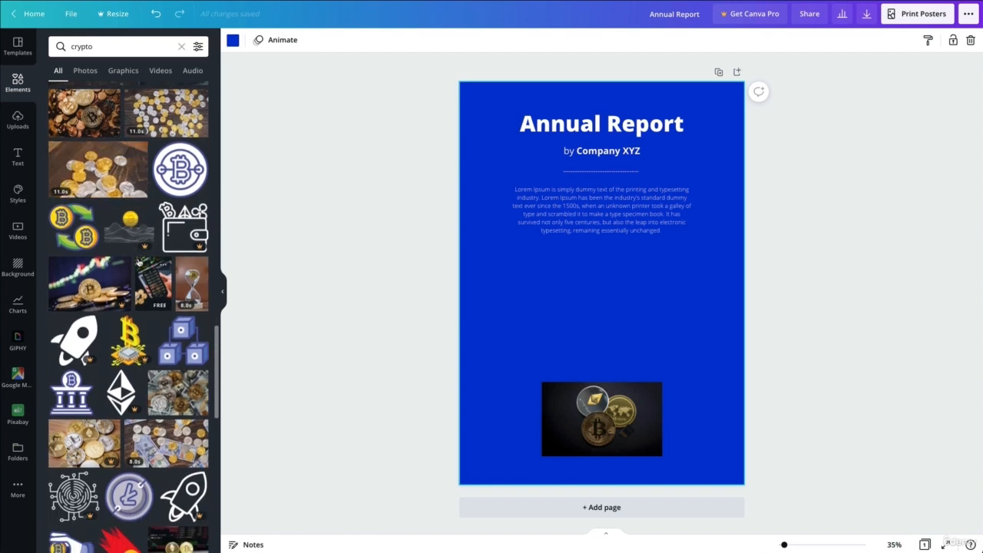
left_click_drag(169, 176, 564, 315)
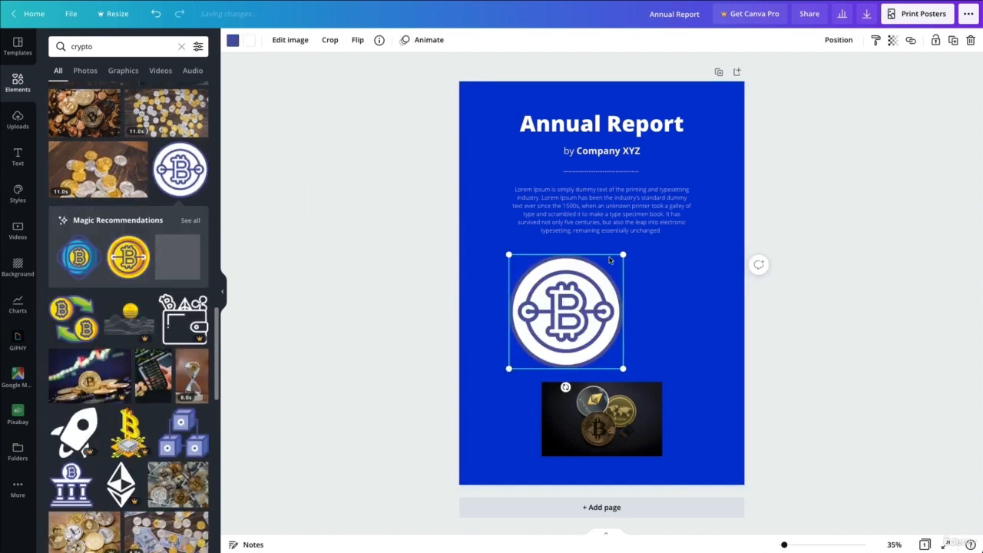
left_click_drag(622, 256, 588, 285)
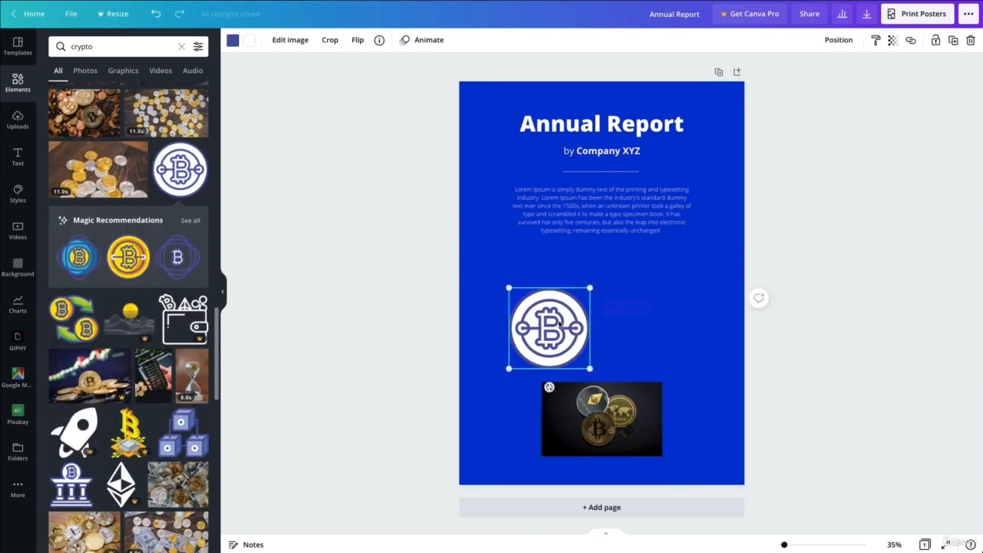
left_click_drag(549, 326, 516, 388)
Recolour the Bitcoin icon's purple linework with the document's bright blue.
left_click(233, 41)
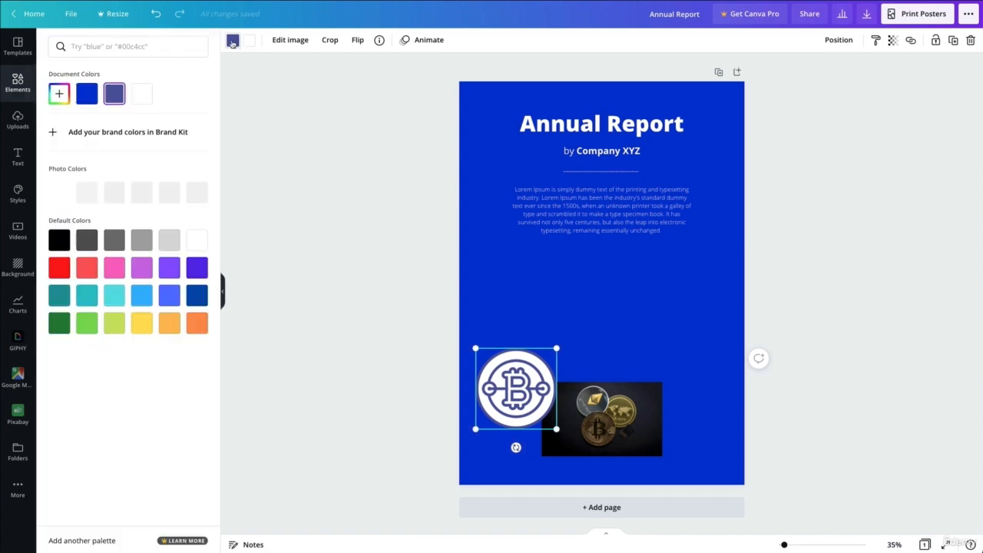
left_click(95, 93)
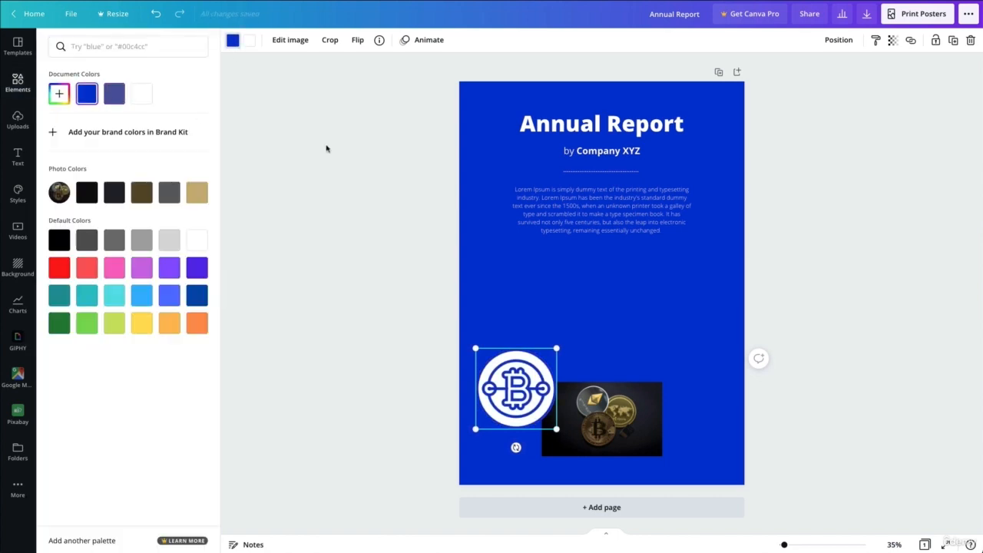
left_click(693, 305)
Shrink the Bitcoin icon to about a fifth of the page width and shift the coin photo right so the two sit side by side.
left_click(543, 369)
left_click_drag(557, 349, 521, 424)
left_click(588, 392)
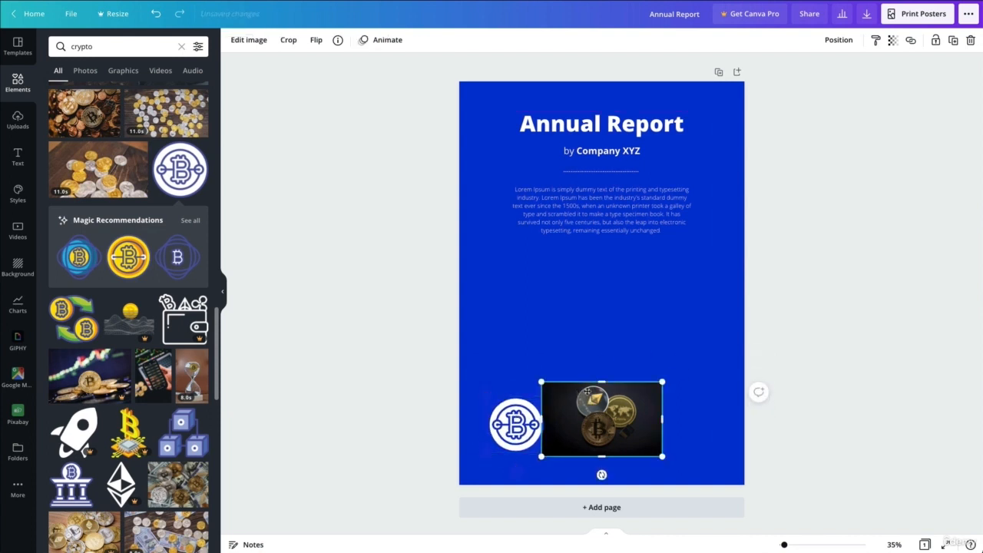
left_click_drag(587, 392, 616, 391)
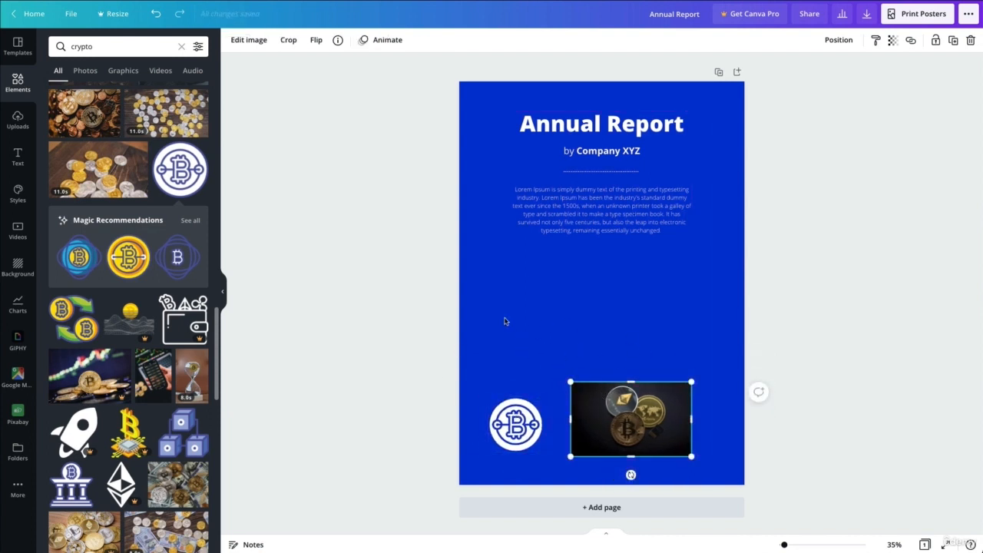
scroll(68, 230, "down", 3)
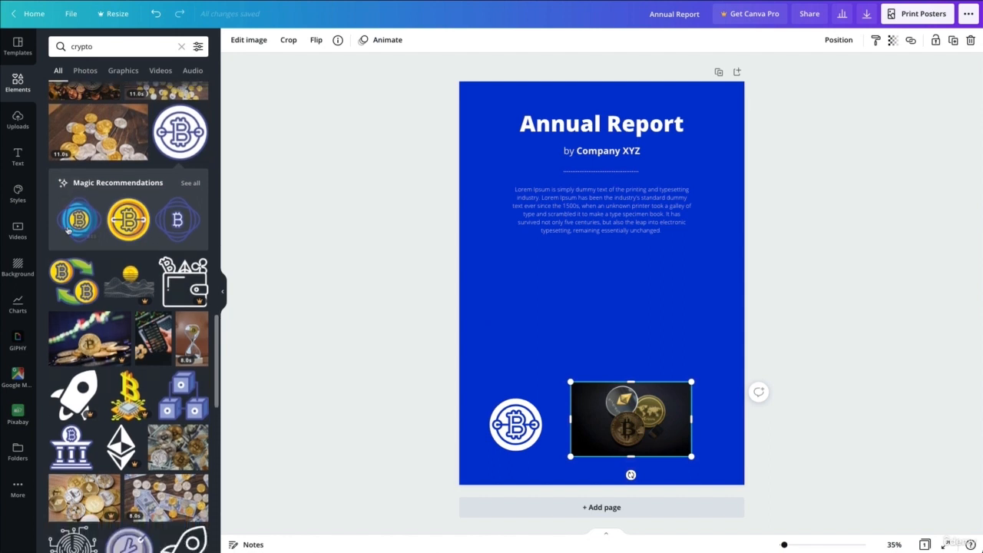
scroll(77, 225, "down", 8)
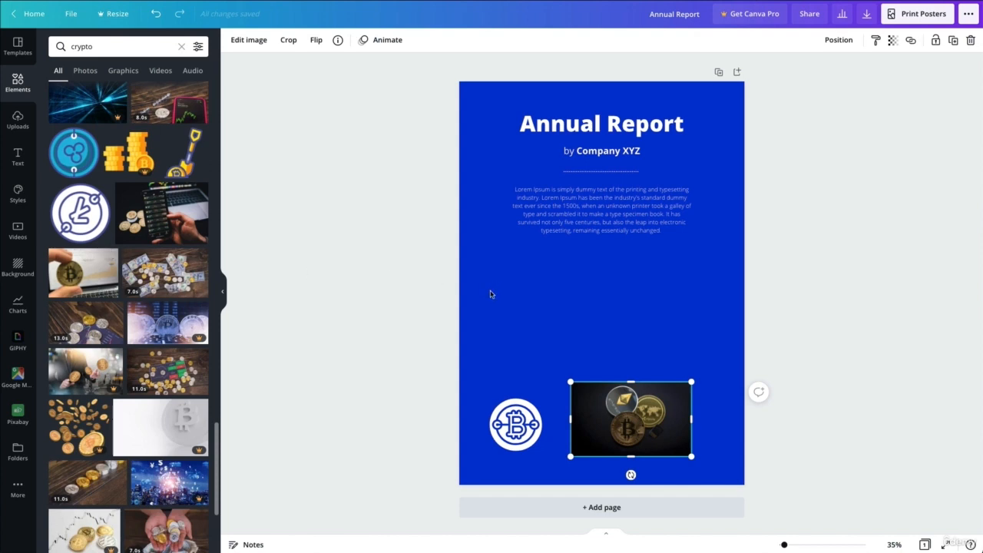
Insert a donut chart, shrink it to roughly two fifths of the page width and place it below the paragraph in the poster's left half.
left_click(18, 304)
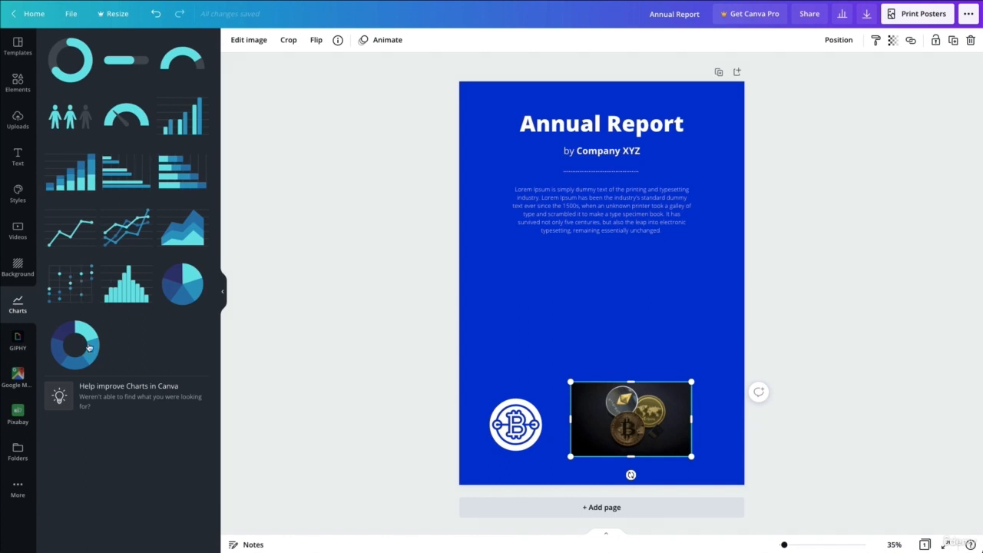
left_click_drag(88, 348, 632, 300)
left_click_drag(743, 162, 562, 308)
left_click_drag(528, 361, 556, 297)
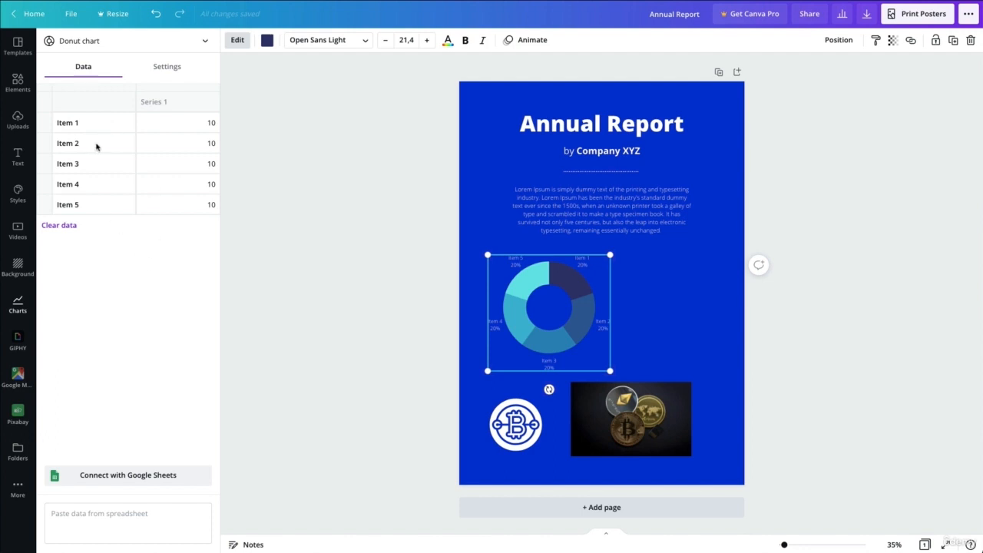
Insert a stacked bar chart, shrink it to about the donut chart's size and place it to the right of the donut.
left_click(21, 307)
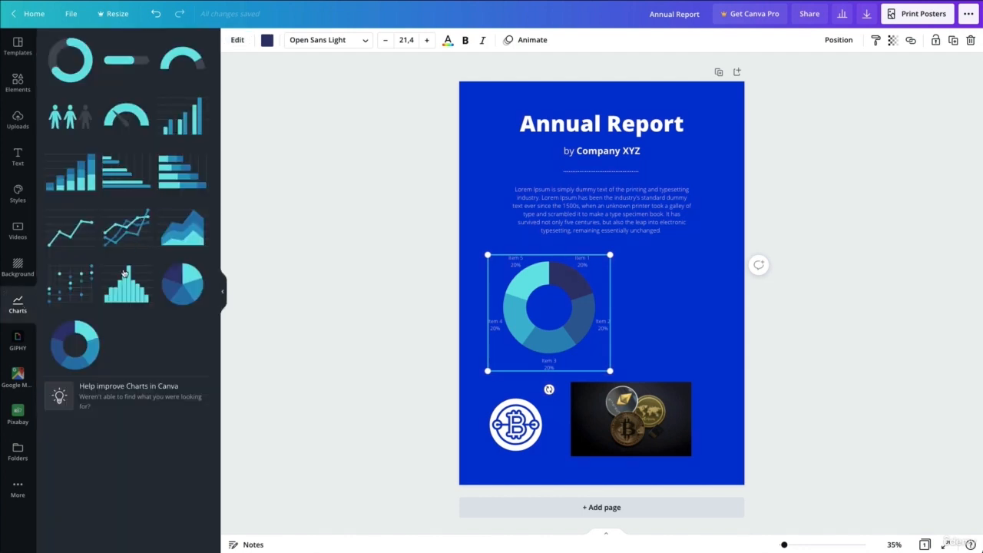
left_click_drag(89, 184, 583, 267)
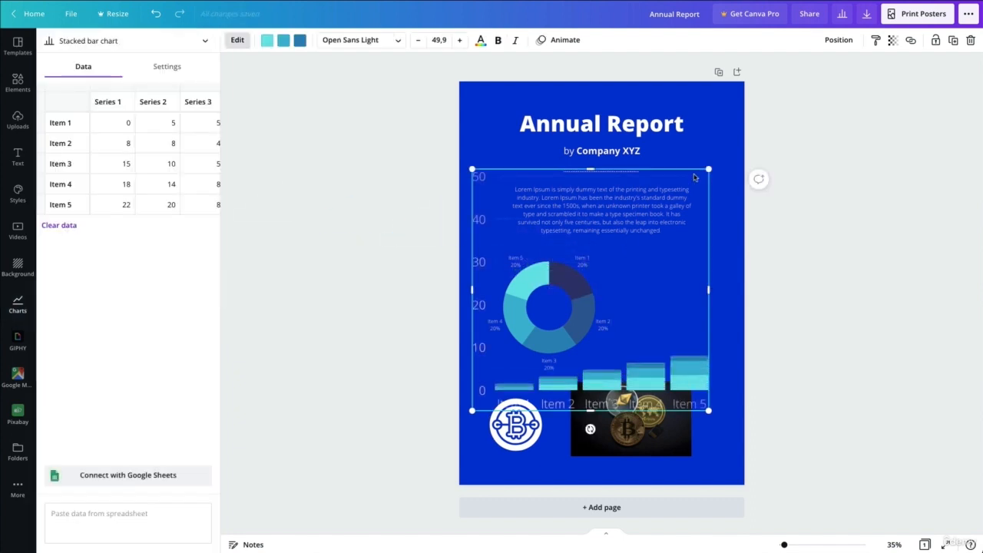
left_click_drag(703, 173, 592, 309)
left_click_drag(546, 334, 681, 292)
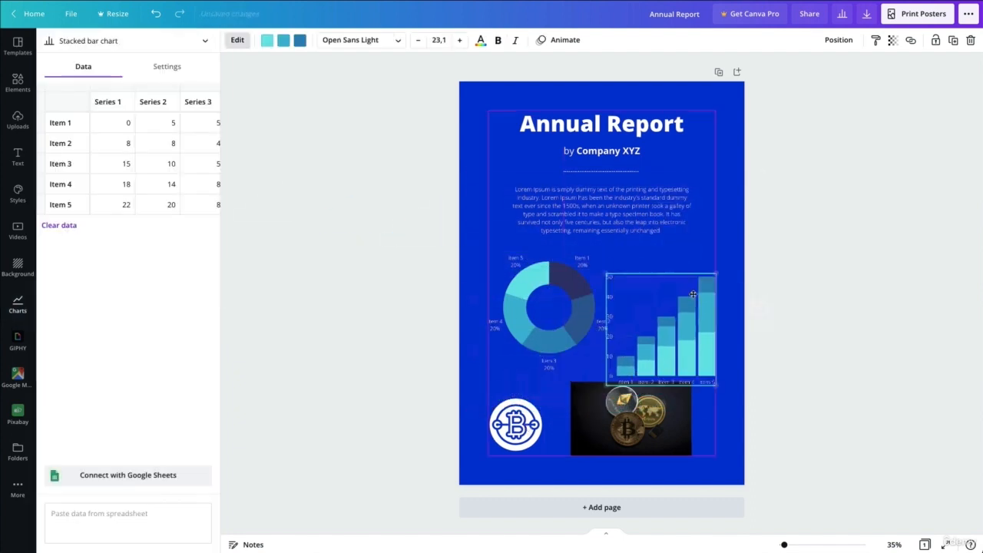
Shrink the donut chart slightly and line up both charts side by side between the paragraph and the coin photo.
left_click_drag(530, 295, 526, 310)
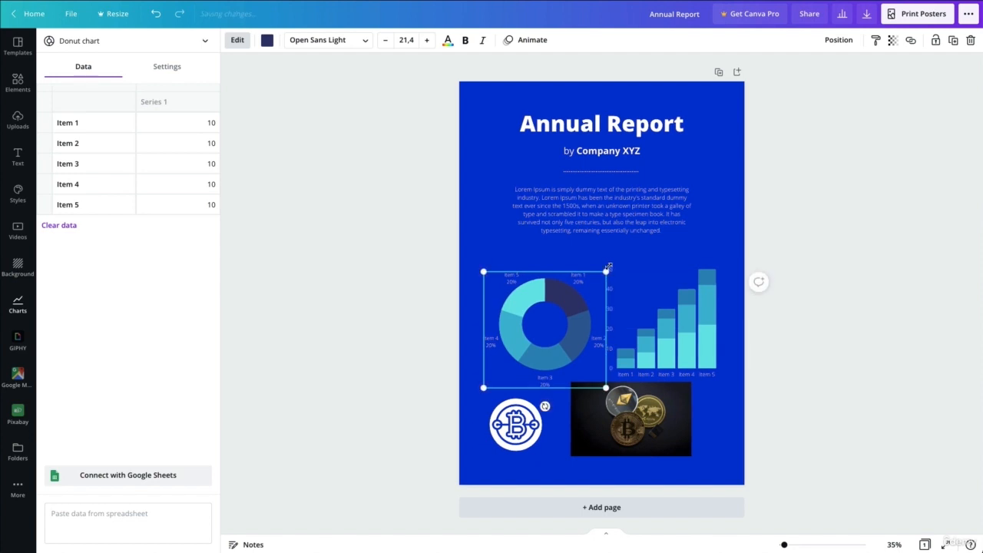
mouse_move(606, 271)
left_mouse_down()
mouse_move(565, 300)
mouse_move(593, 268)
left_mouse_up()
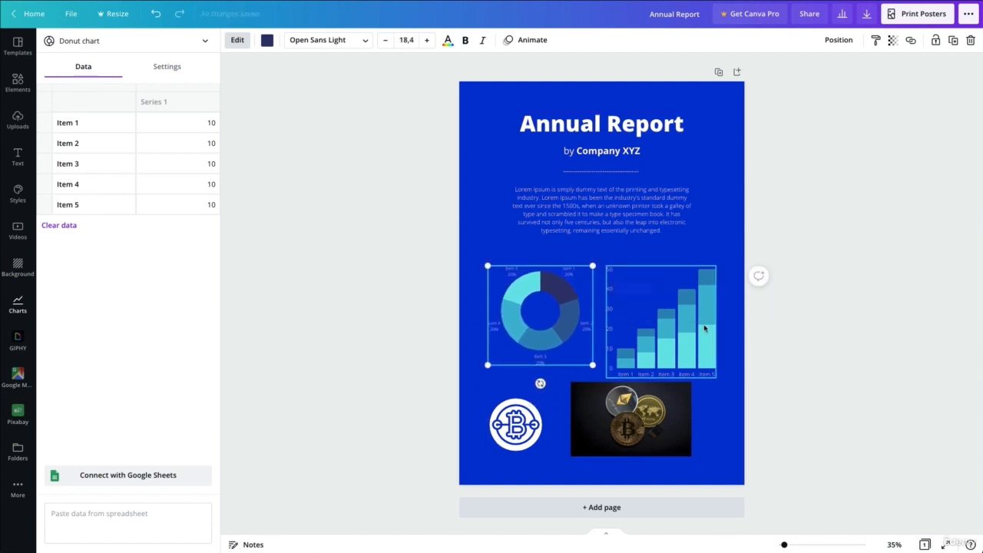
left_click_drag(706, 325, 699, 316)
left_click(566, 309)
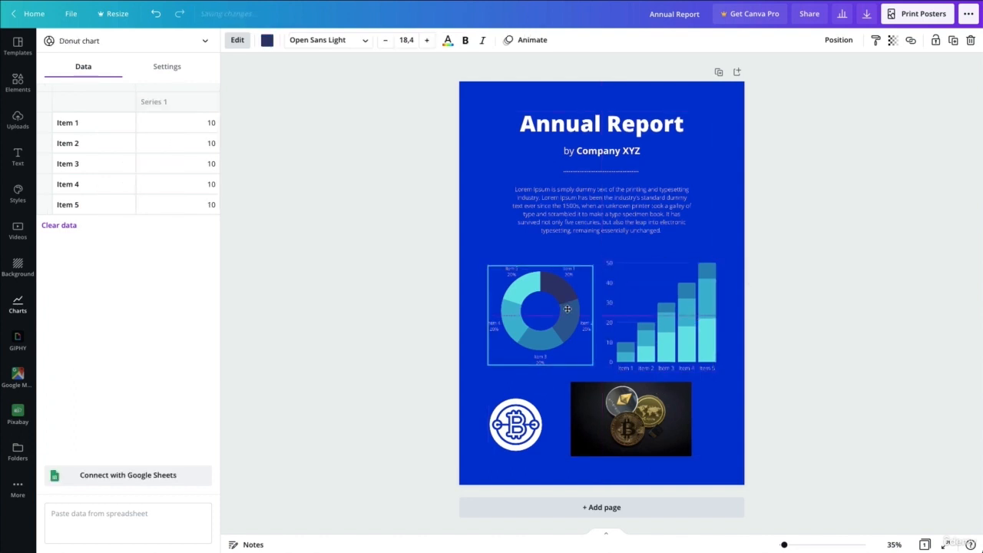
Delete the coin photo and shrink the Bitcoin icon to a small logo near the poster's lower-left corner.
left_click(572, 391)
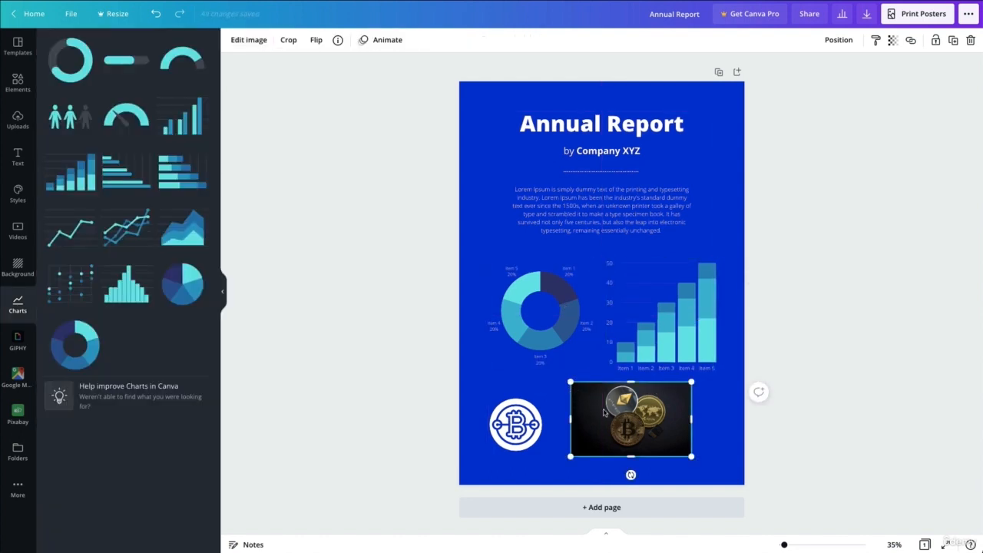
key("Delete")
left_click(647, 401)
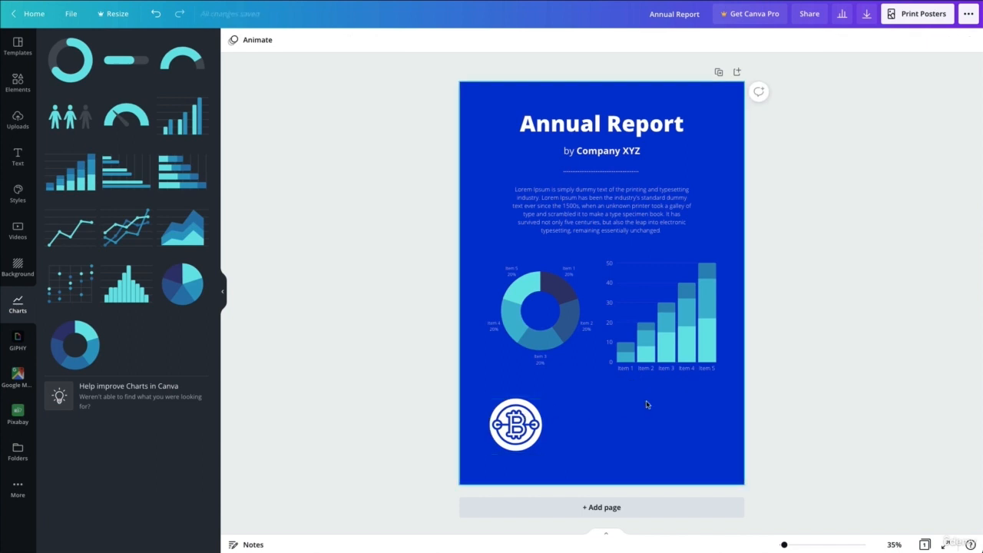
left_click_drag(524, 413, 508, 439)
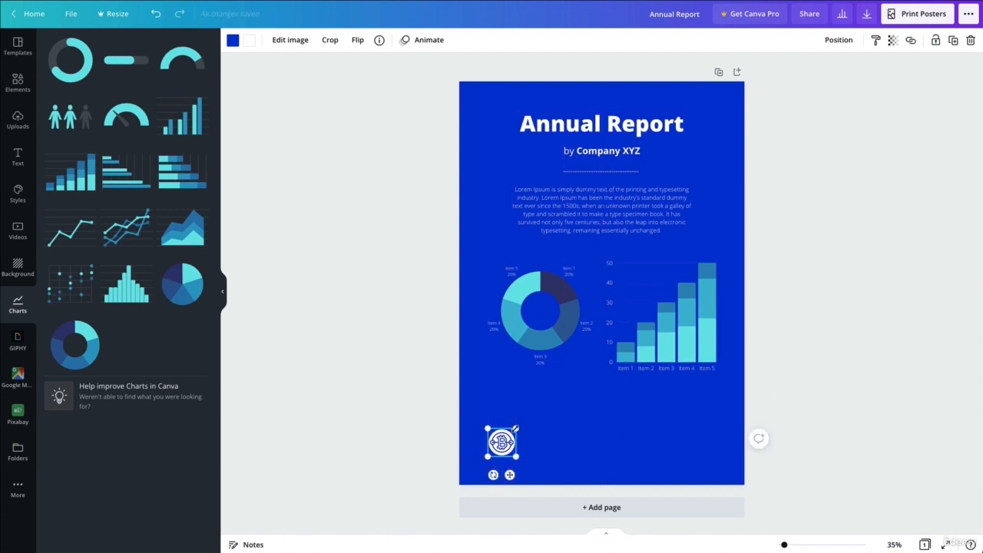
left_click(558, 430)
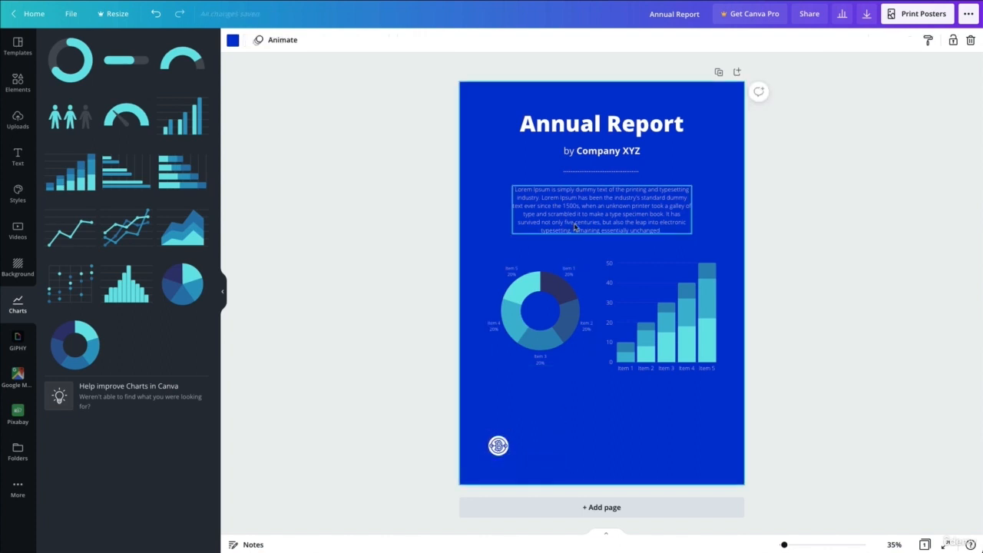
Place a copy of the lorem ipsum paragraph near the poster's bottom and replace its text with "companyxyz.com".
left_click_drag(574, 227, 574, 434)
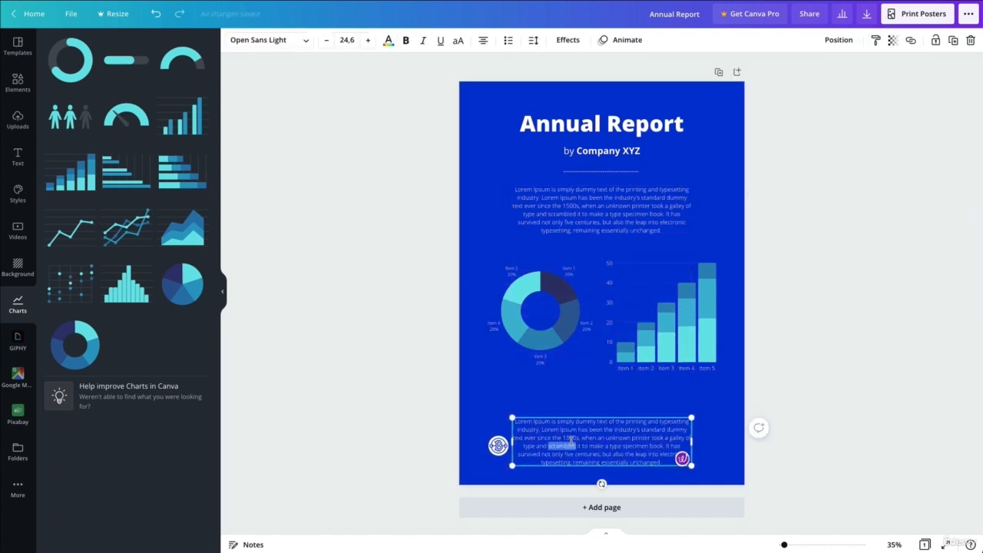
triple_click(570, 439)
type("companyxyz.com")
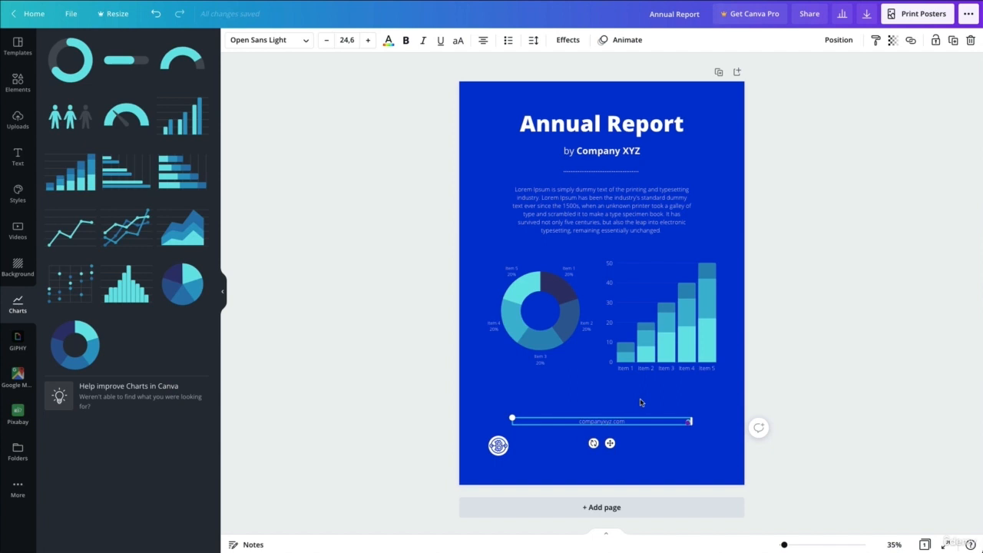
left_click(641, 402)
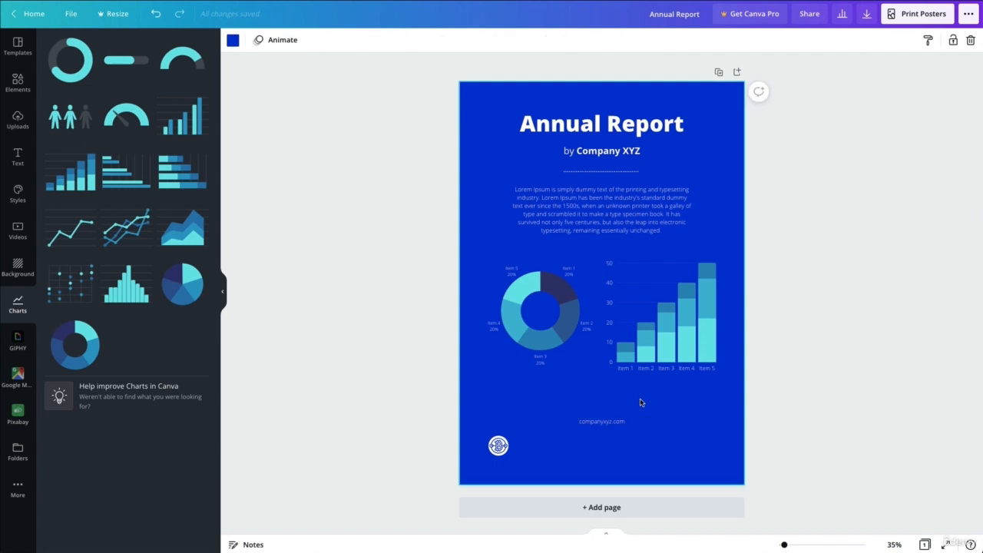
Left-align the "companyxyz.com" text and place it directly to the right of the Bitcoin icon, level with it.
key("ctrl+plus")
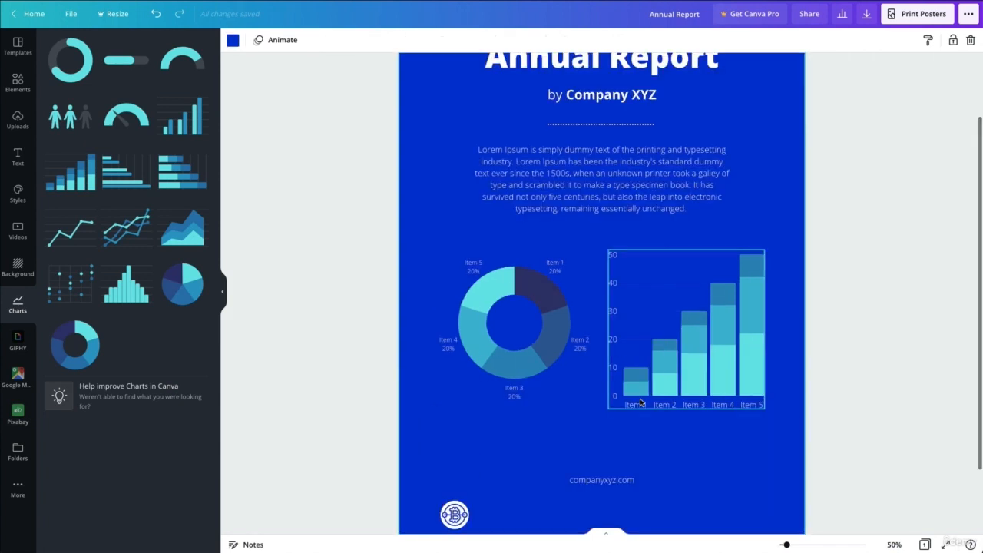
scroll(641, 401, "down", 2)
left_click(623, 394)
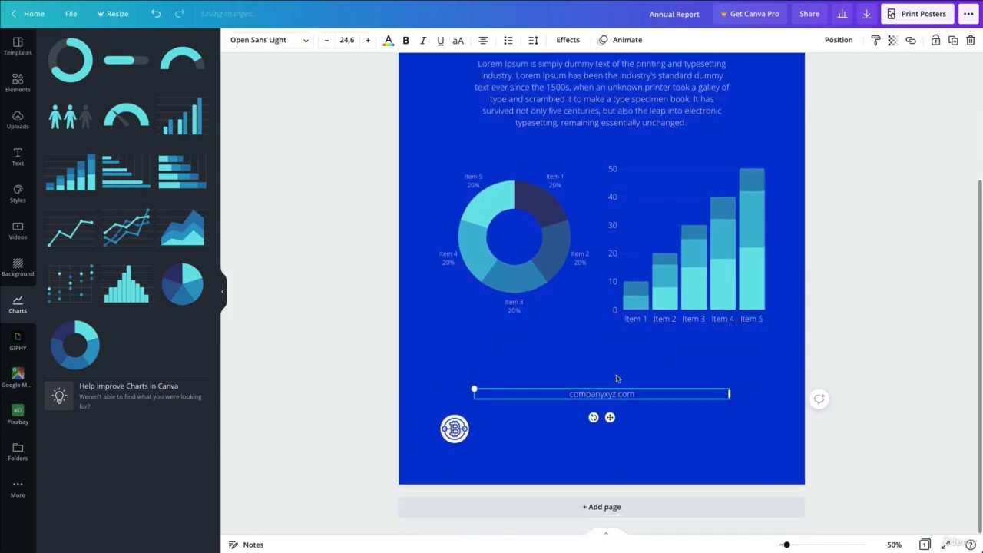
left_click(487, 43)
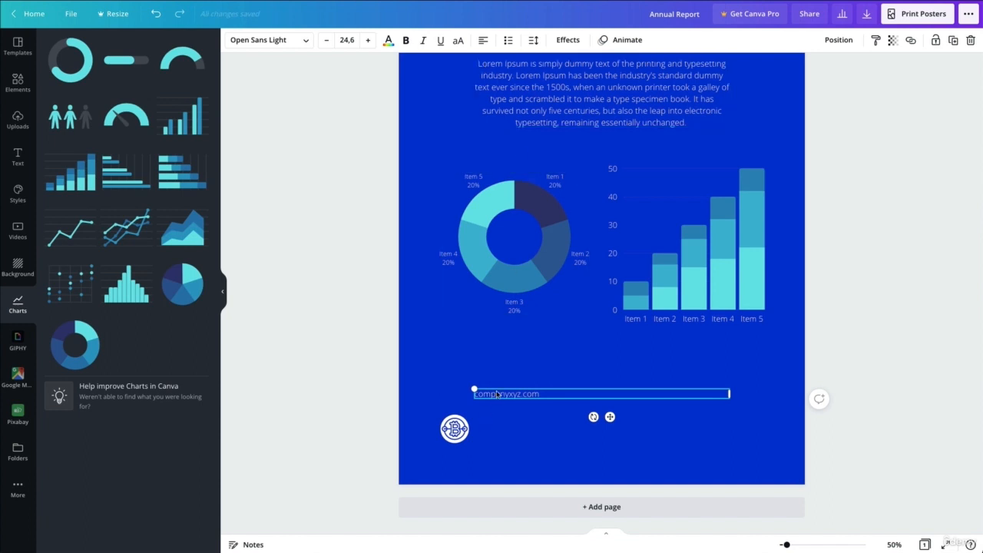
left_click_drag(497, 394, 502, 427)
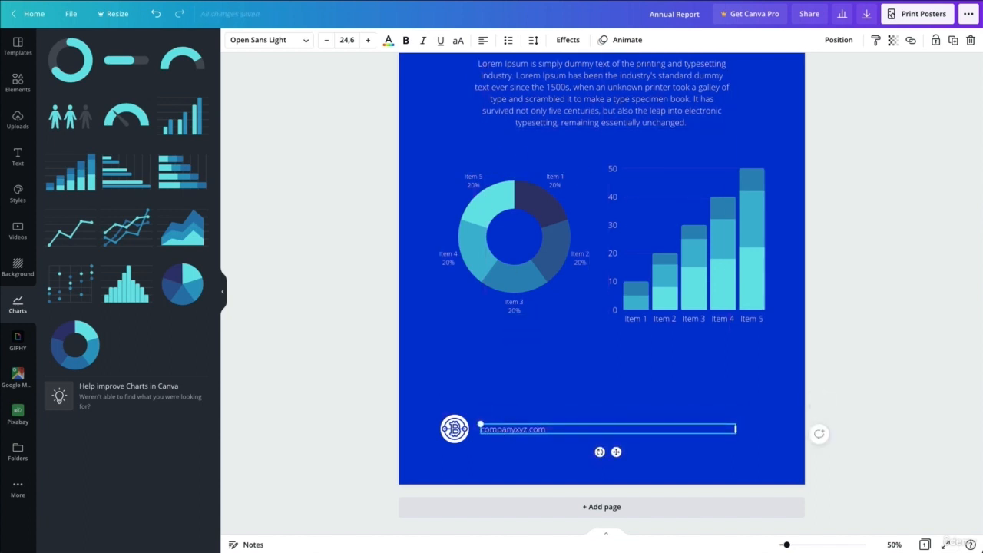
Make the "companyxyz.com" text bold and narrow its text box to fit the text.
left_click(406, 40)
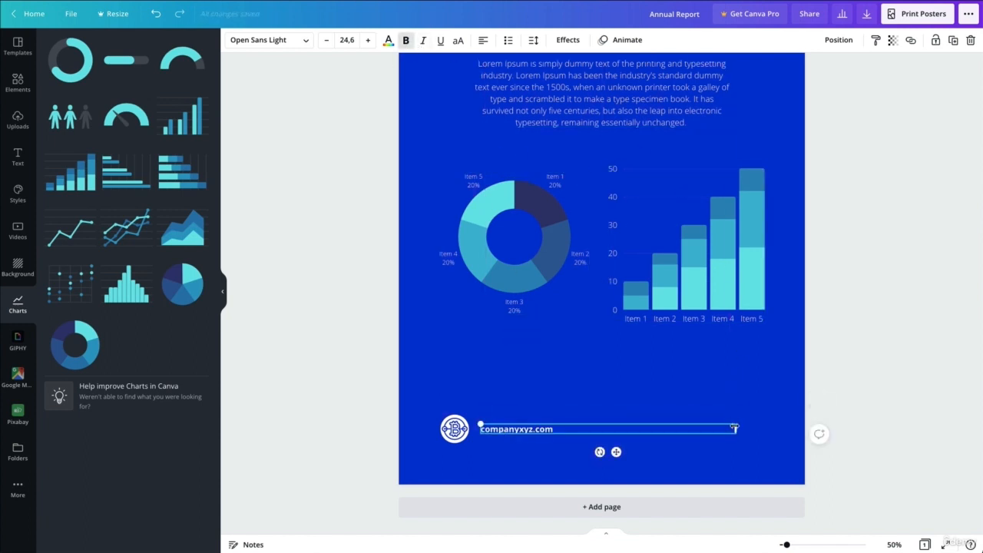
left_click_drag(735, 428, 411, 469)
left_click(576, 416)
left_click(554, 417)
Move the web address and Bitcoin icon slightly closer to the poster's bottom edge and make the icon a little smaller.
left_click_drag(501, 430, 464, 434)
left_click(463, 441)
left_click_drag(457, 444, 457, 442)
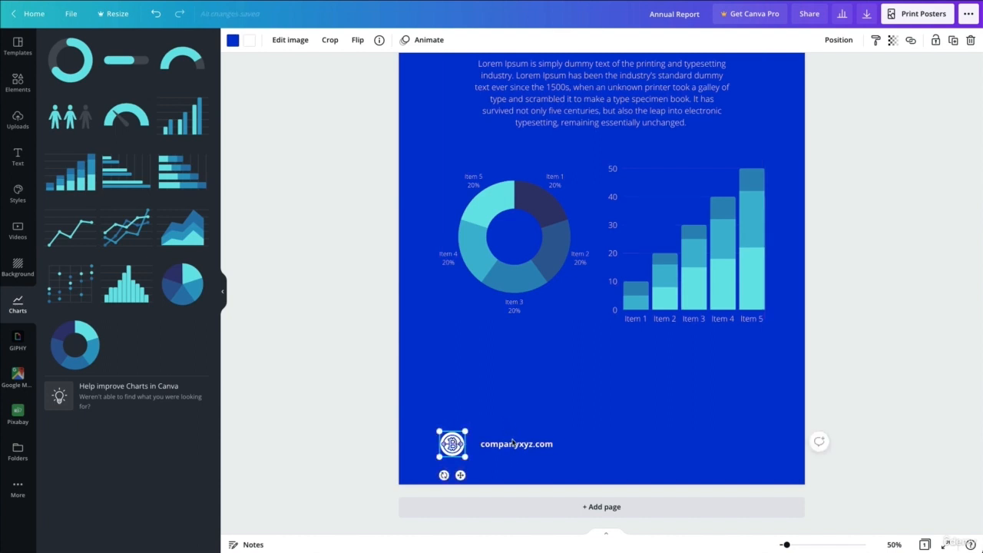
left_click(521, 414)
Search the elements for "line" and place a bar-ended line above the footer, spanning from the Bitcoin icon to the bar chart's right edge.
left_click(23, 84)
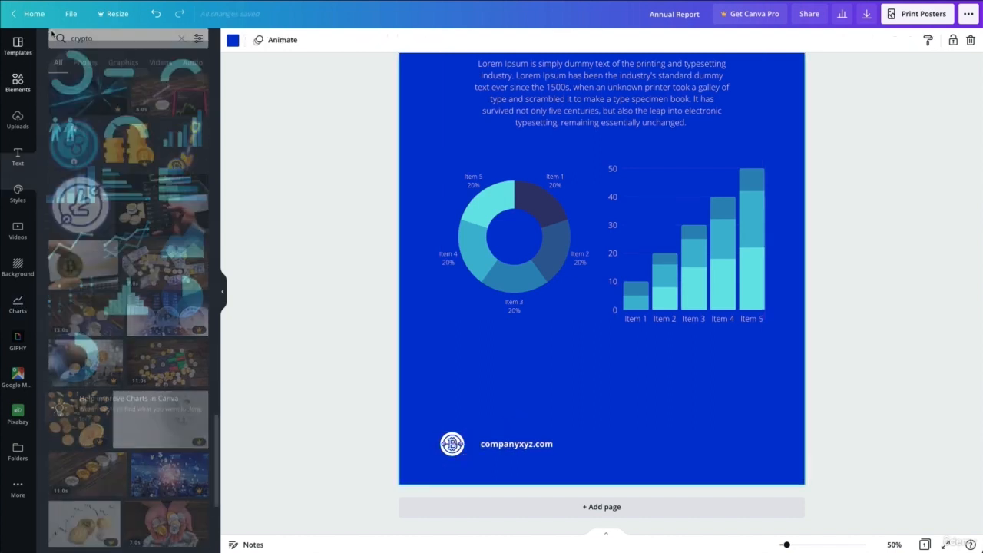
double_click(89, 47)
type("line")
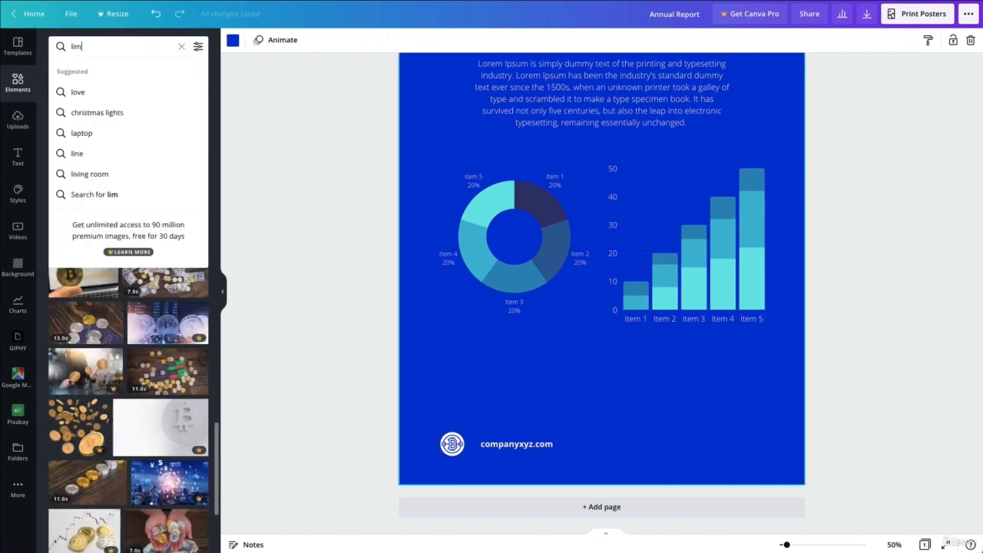
key("Return")
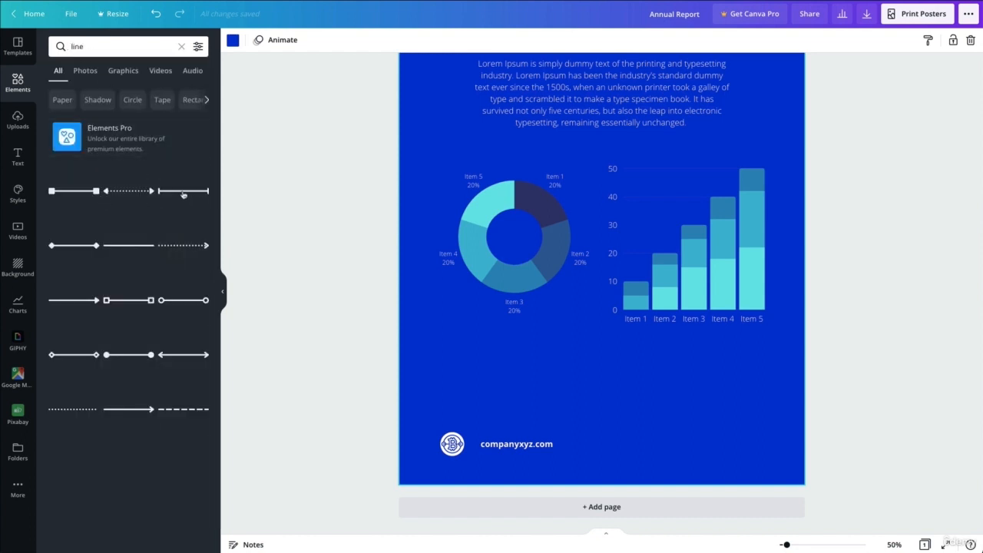
left_click_drag(191, 200, 482, 393)
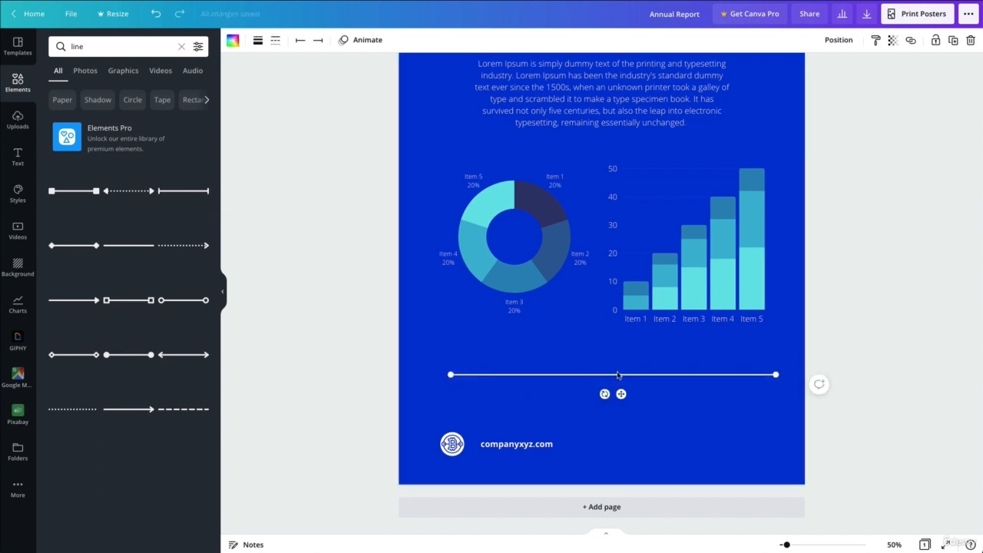
left_click_drag(617, 375, 607, 408)
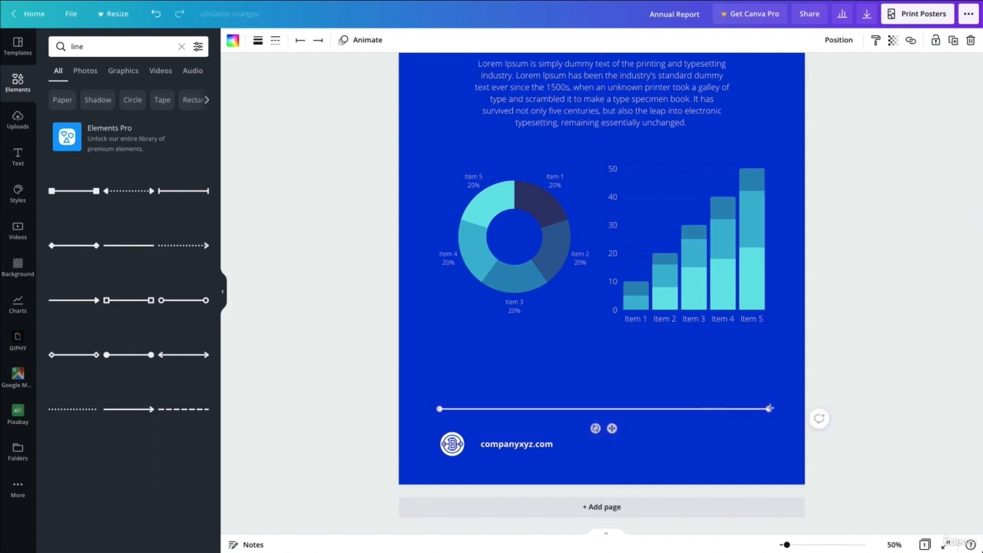
left_click_drag(771, 408, 721, 423)
Move the Bitcoin icon and web address together slightly further down, away from the line above them.
left_click(446, 430)
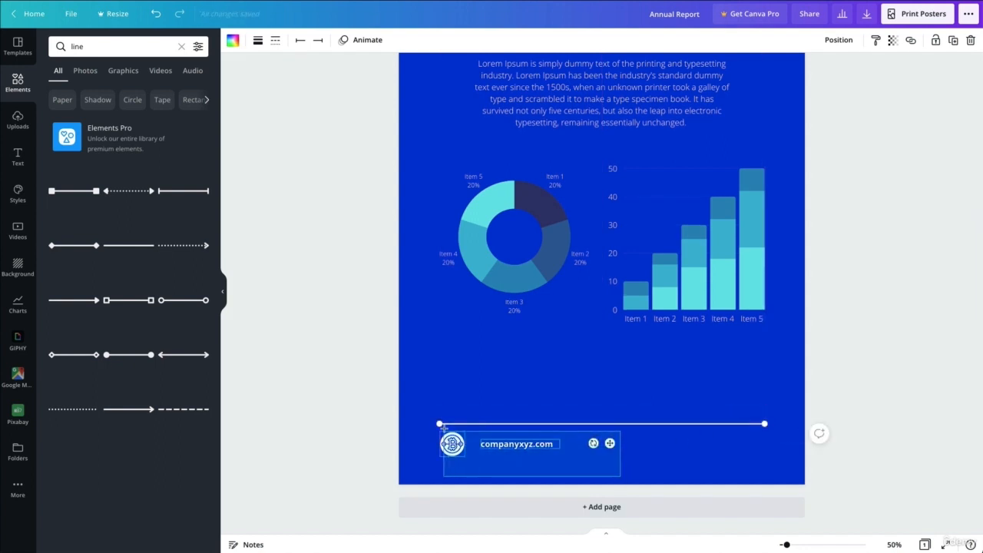
left_click_drag(444, 428, 443, 428)
key("shift+Down")
key("shift+Down")
key("shift+Down")
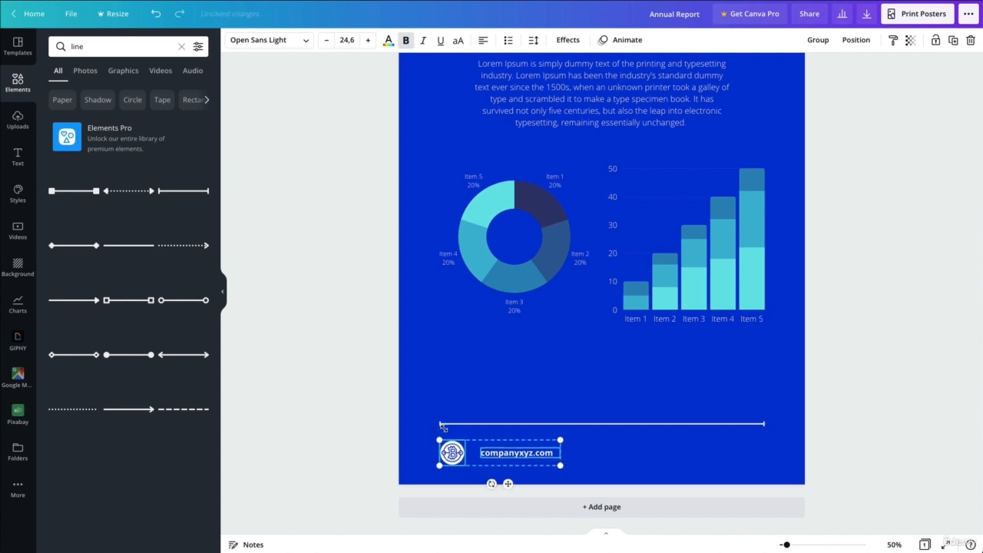
left_click(474, 381)
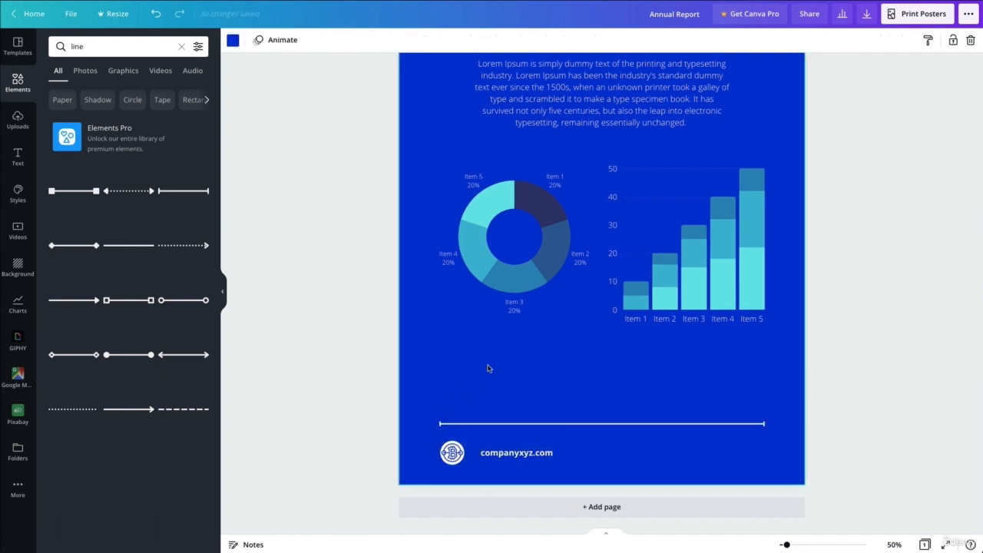
Set the weight of the line above the footer to 1.
scroll(488, 368, "down", 1)
left_click_drag(539, 417, 564, 440)
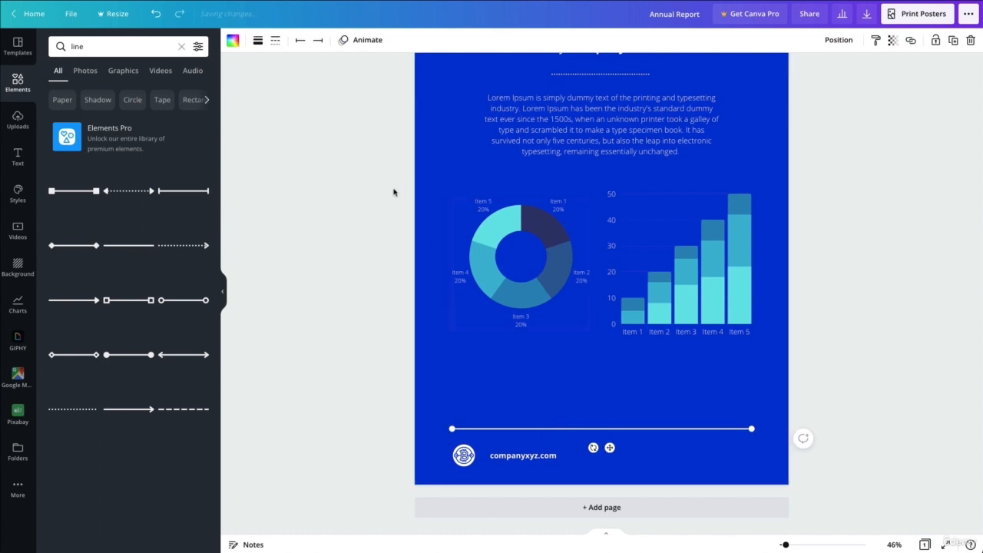
left_click(259, 44)
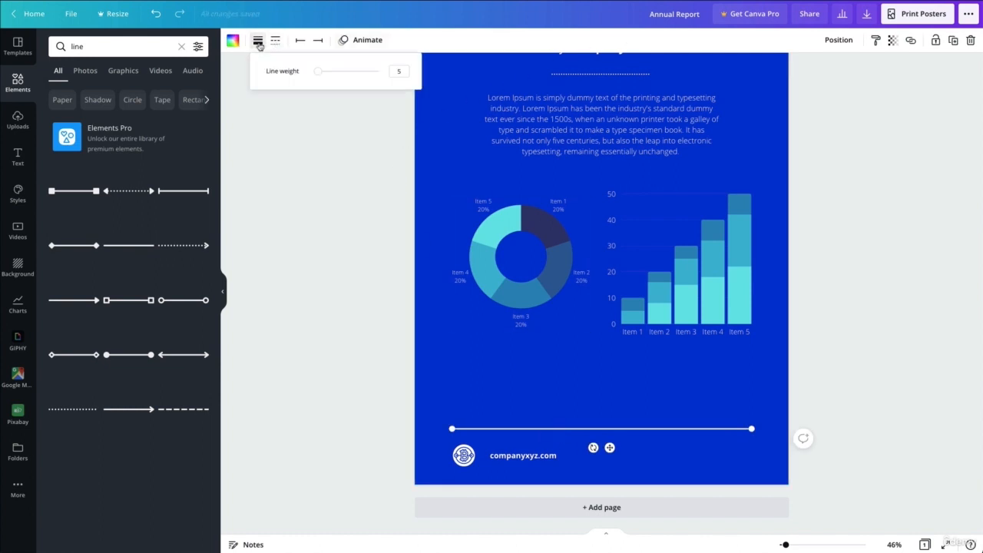
double_click(400, 72)
type("1")
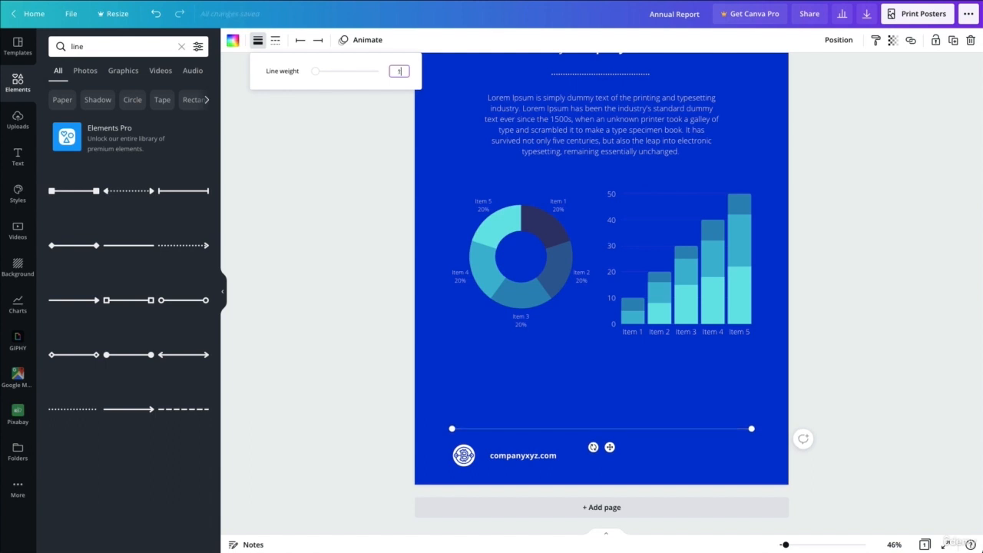
key("BackSpace")
type("2")
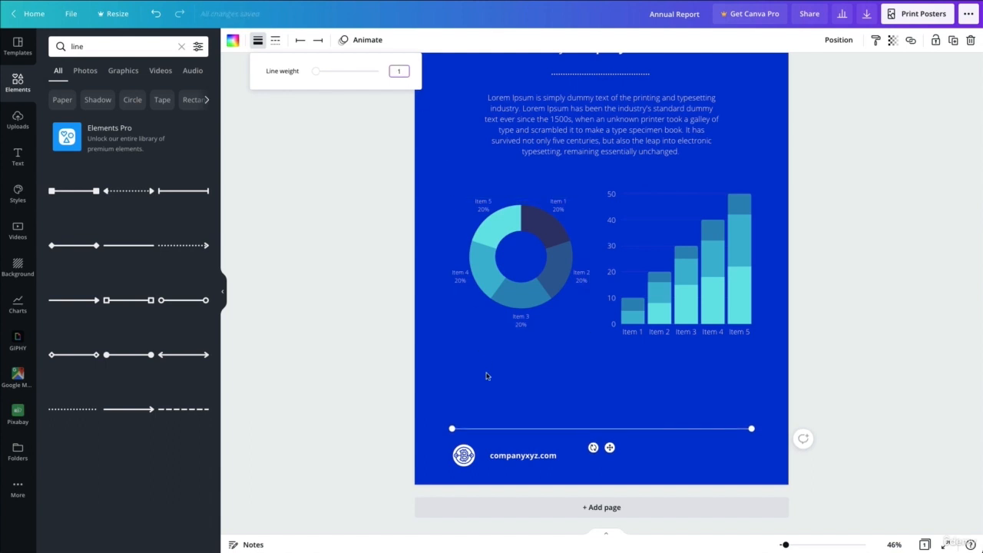
left_click(490, 385)
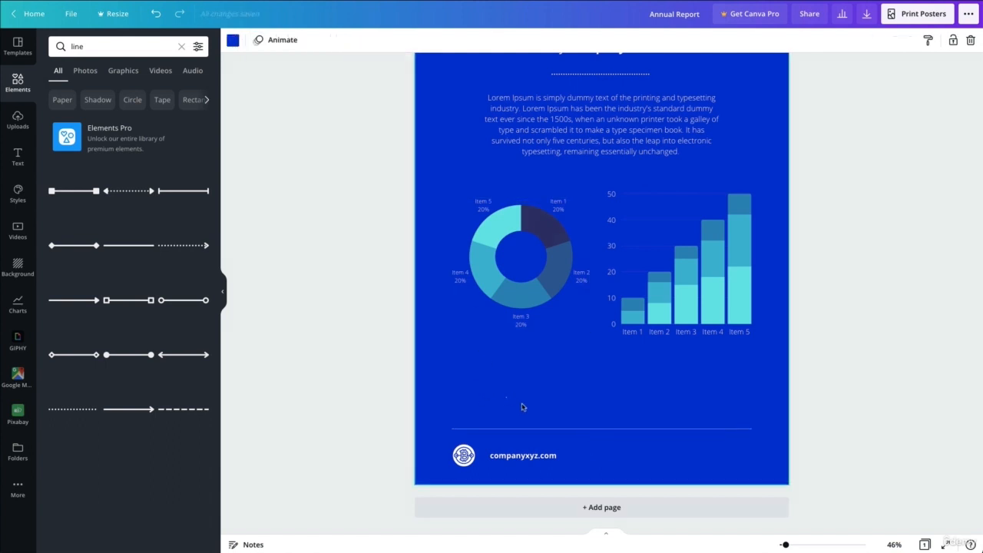
Set the weight of the line above the footer to 3.
left_click(505, 409)
left_click(259, 40)
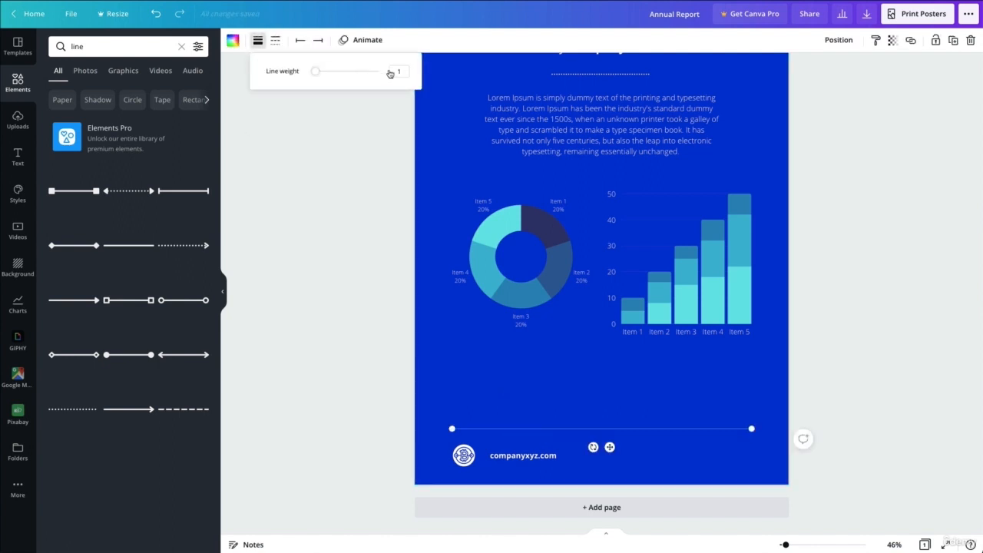
type("3")
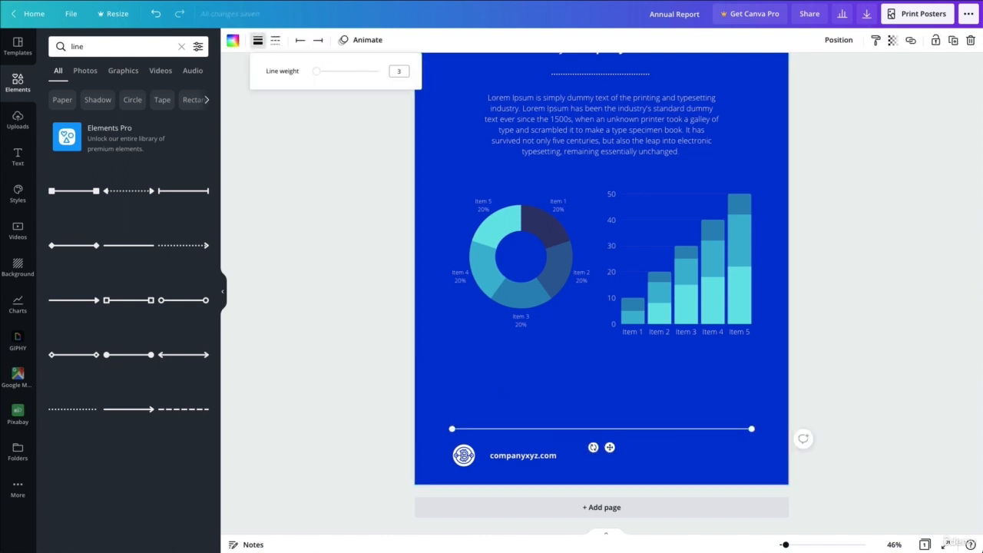
left_click(564, 402)
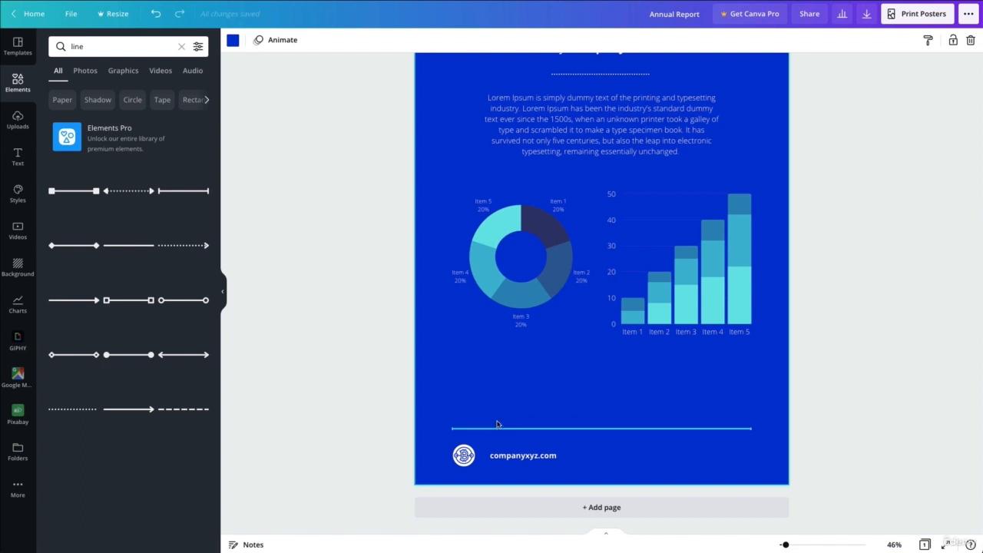
left_click_drag(502, 409, 530, 431)
left_click(515, 367)
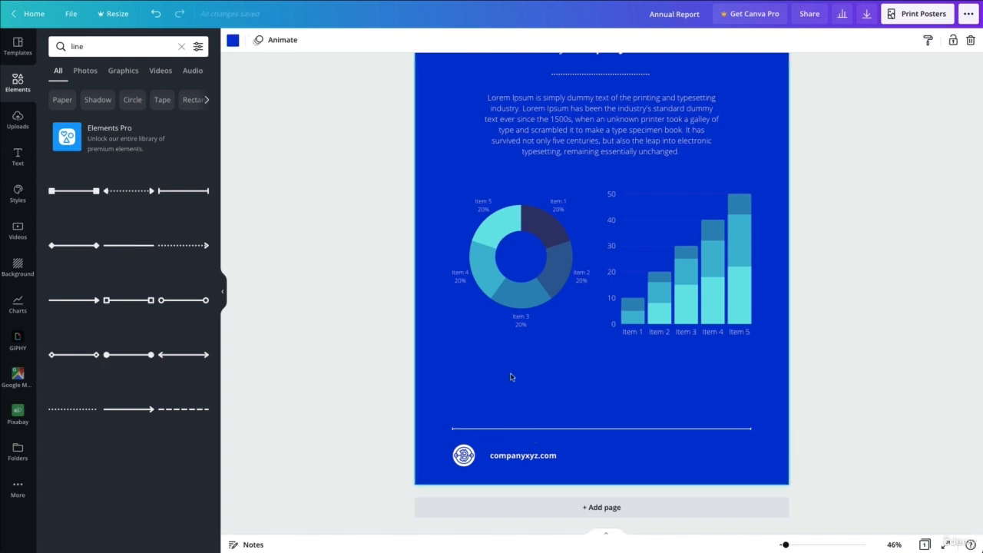
Change both ends of the line above the footer to hollow circles.
left_click_drag(511, 377, 552, 448)
left_click(300, 40)
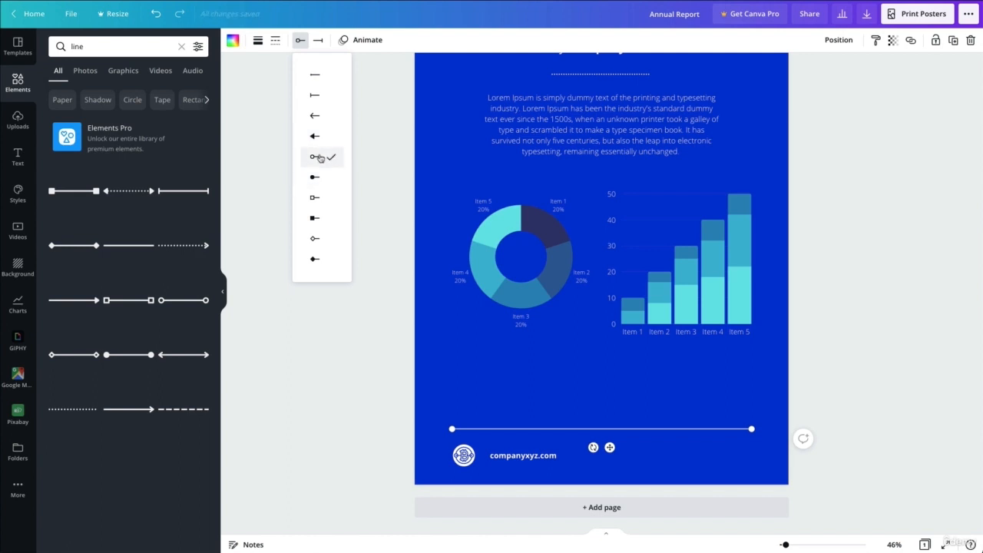
left_click(318, 40)
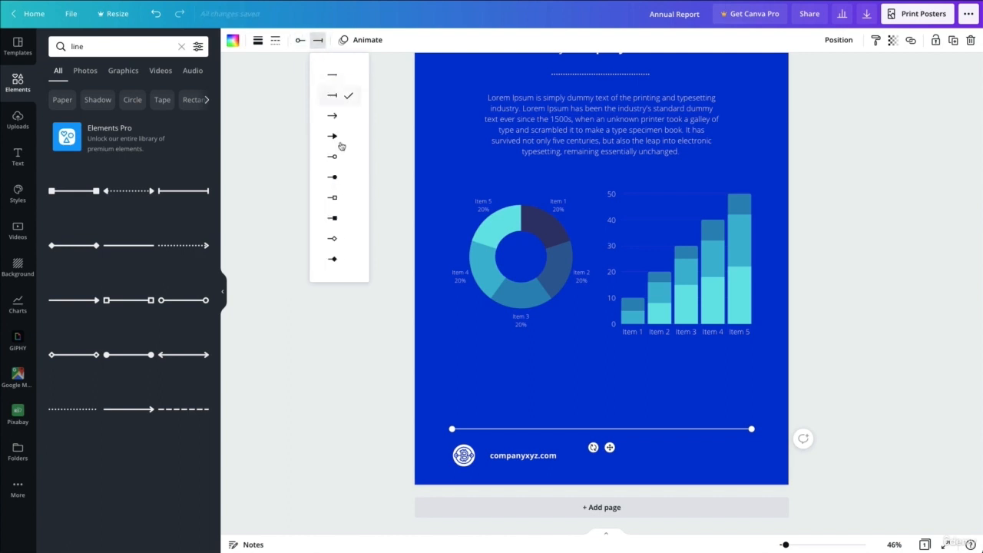
left_click(503, 404)
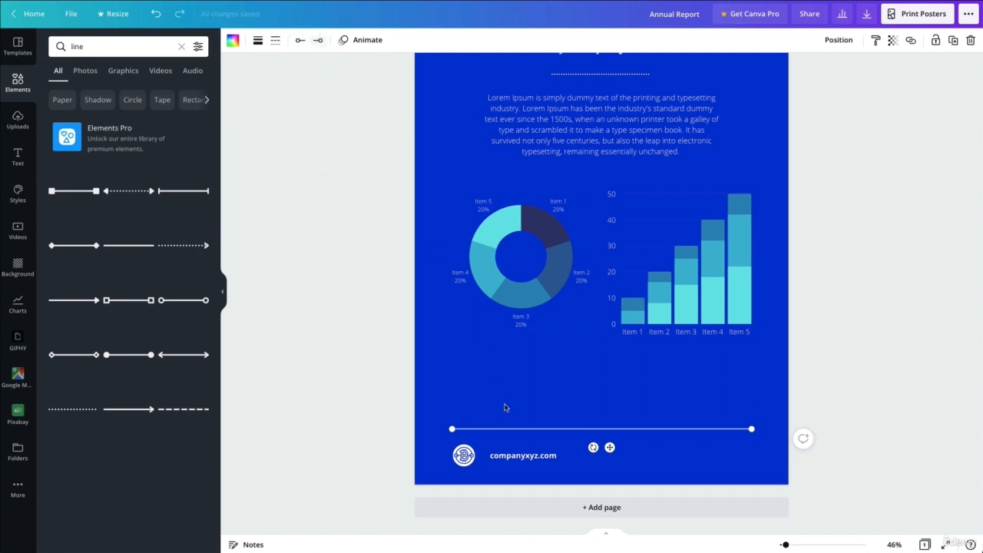
Examine the donut chart's value format and label settings and its data table.
scroll(504, 413, "up", 3)
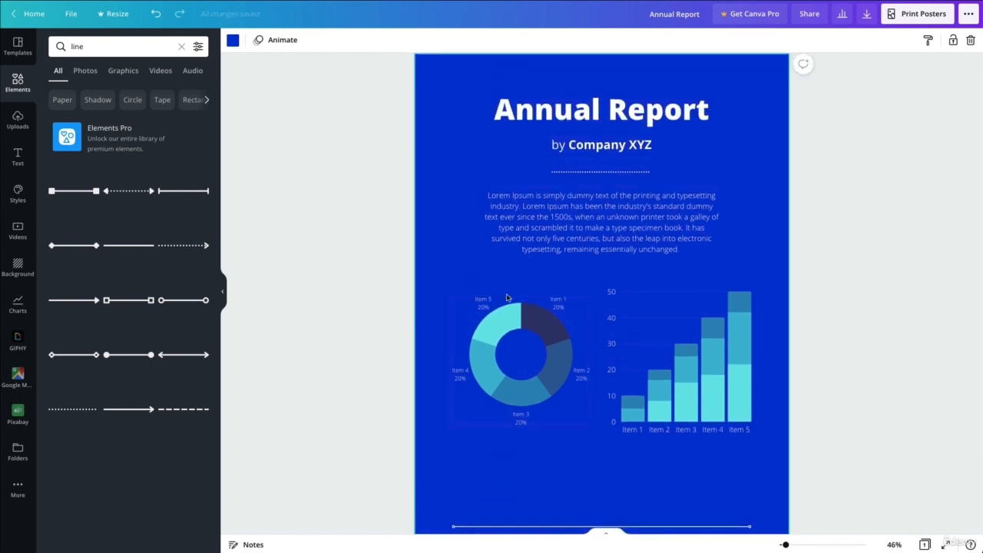
left_click(519, 335)
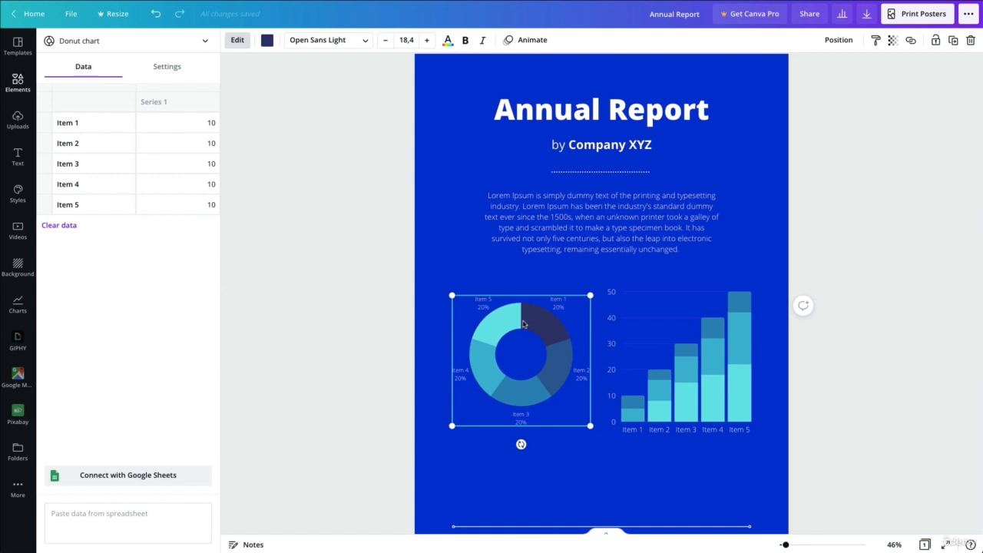
left_click(169, 66)
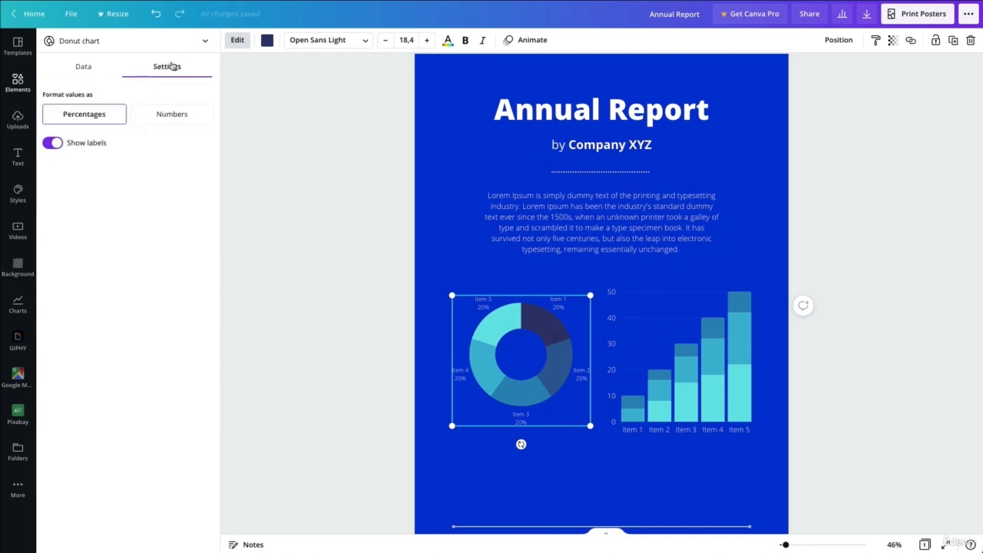
left_click(83, 66)
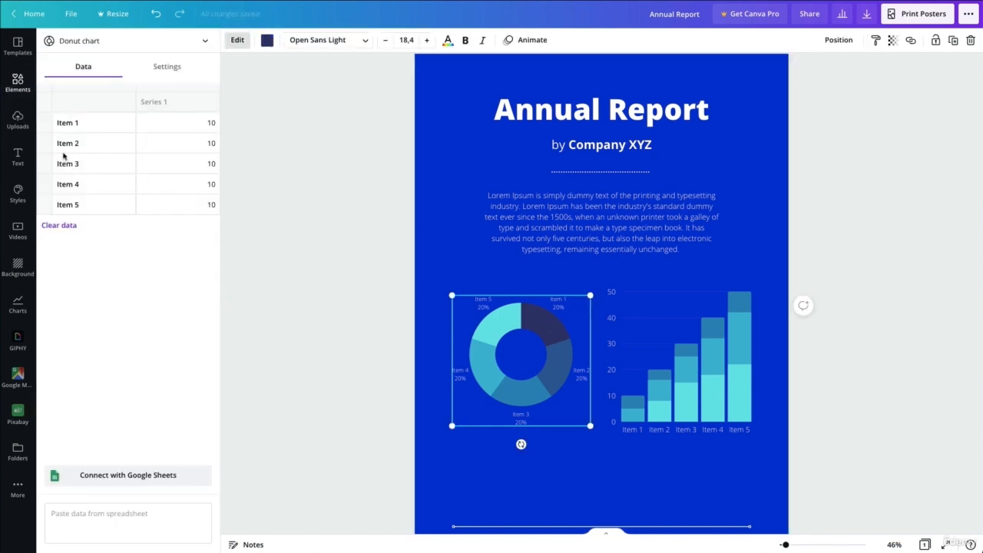
Try several default colors on the donut chart, including red, orange, blue, turquoise, pink and purple.
left_click(267, 40)
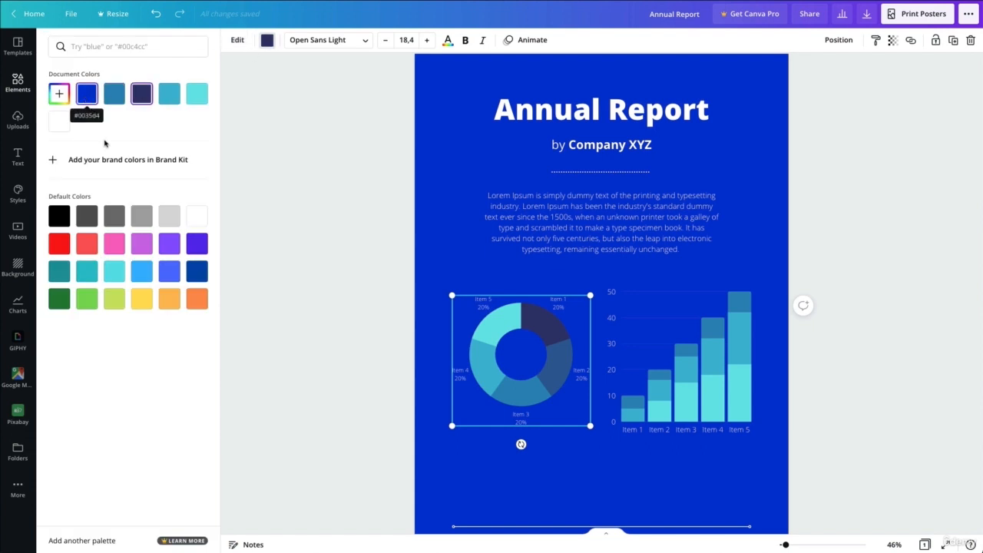
left_click(68, 246)
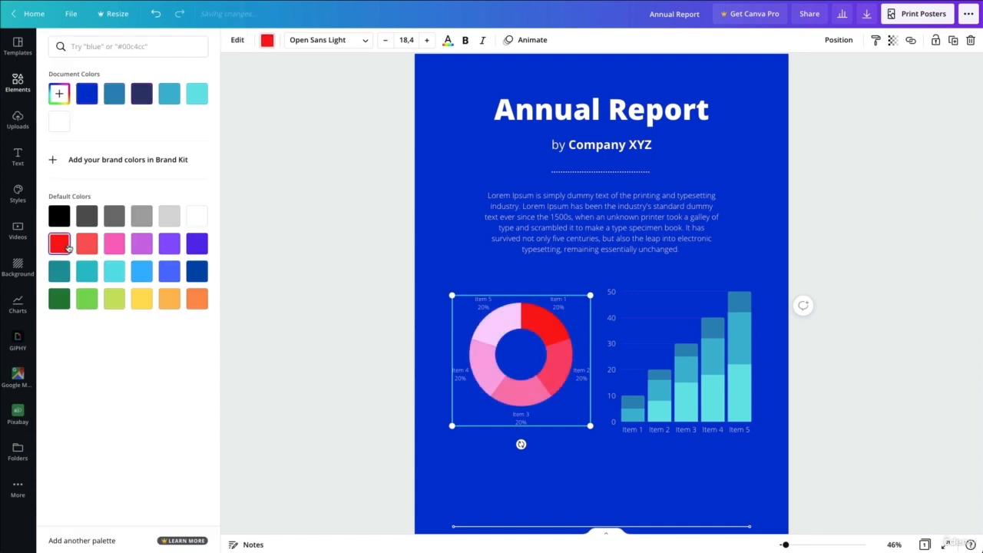
left_click(191, 302)
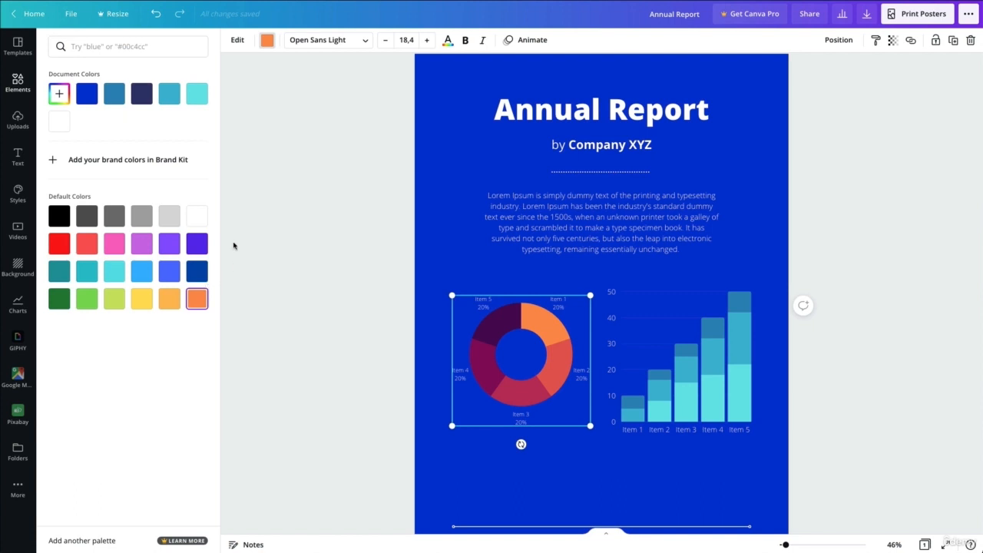
left_click(197, 271)
left_click(160, 272)
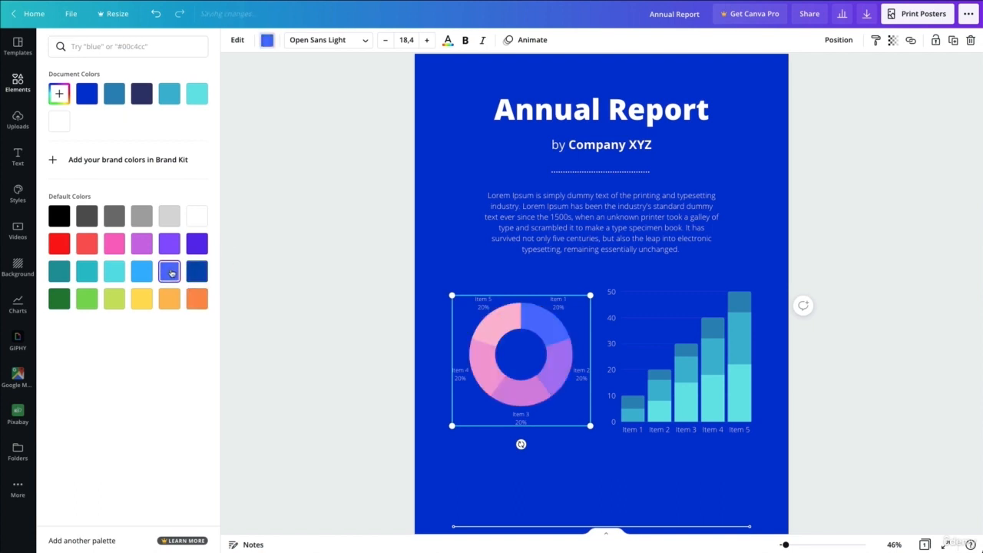
left_click(144, 274)
left_click(120, 275)
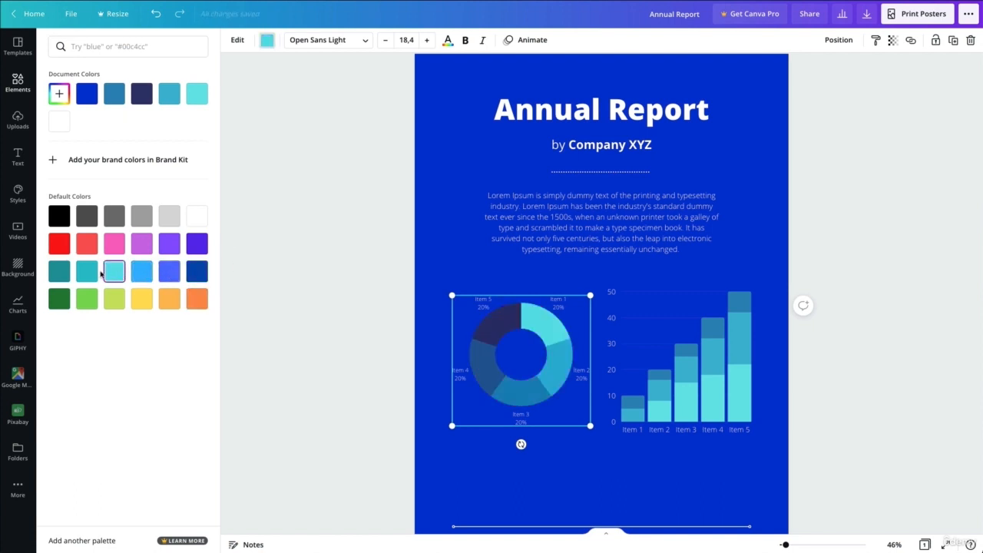
left_click(96, 275)
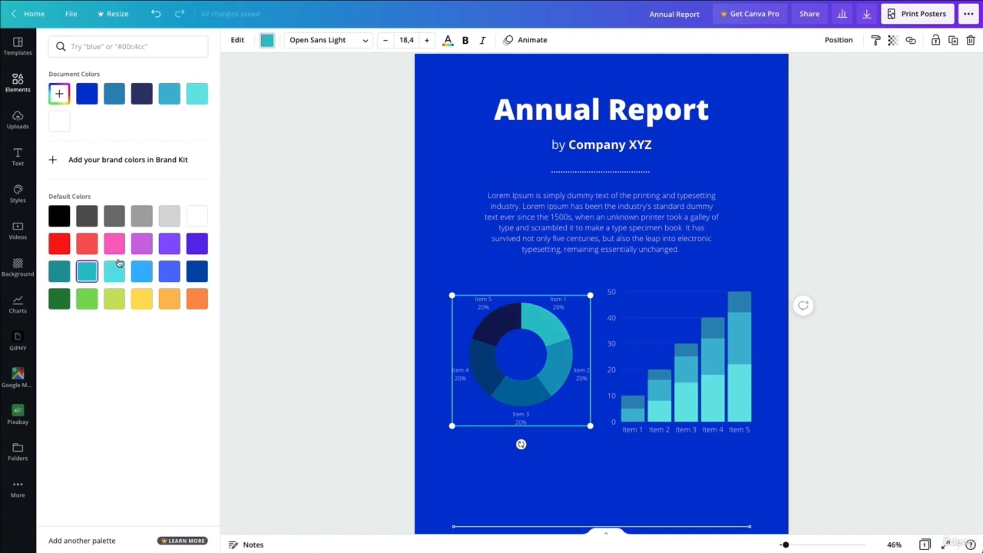
left_click(119, 265)
left_click(119, 243)
left_click(133, 244)
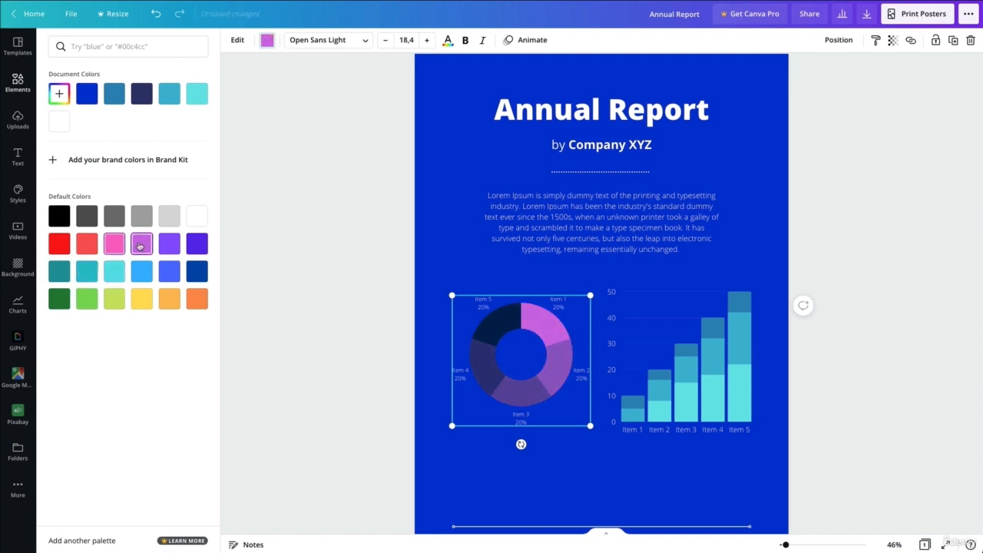
left_click(67, 246)
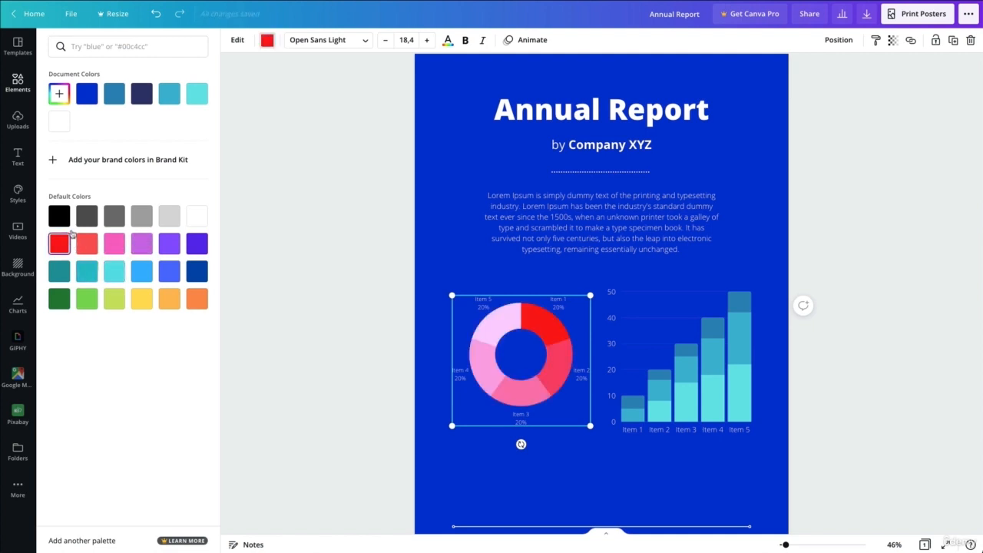
Give the donut chart the custom yellow color #FFCF00.
left_click(60, 93)
left_click_drag(127, 146, 191, 119)
left_click_drag(99, 185, 73, 185)
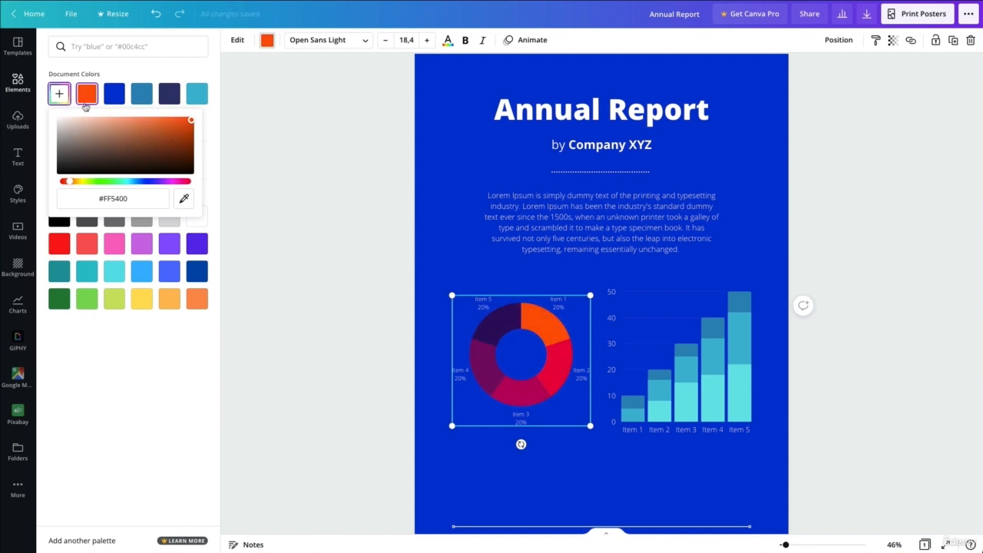
left_click(83, 182)
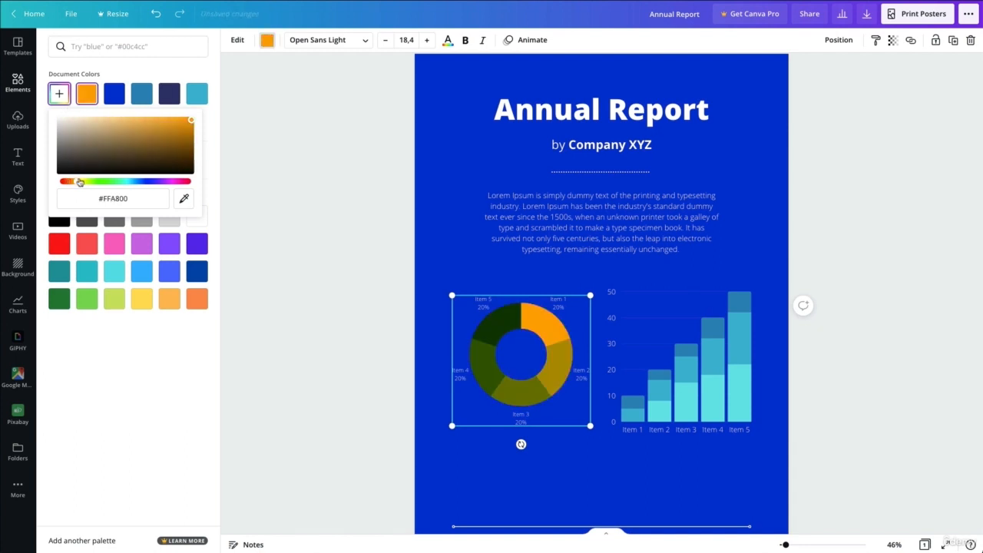
left_click_drag(82, 182, 80, 182)
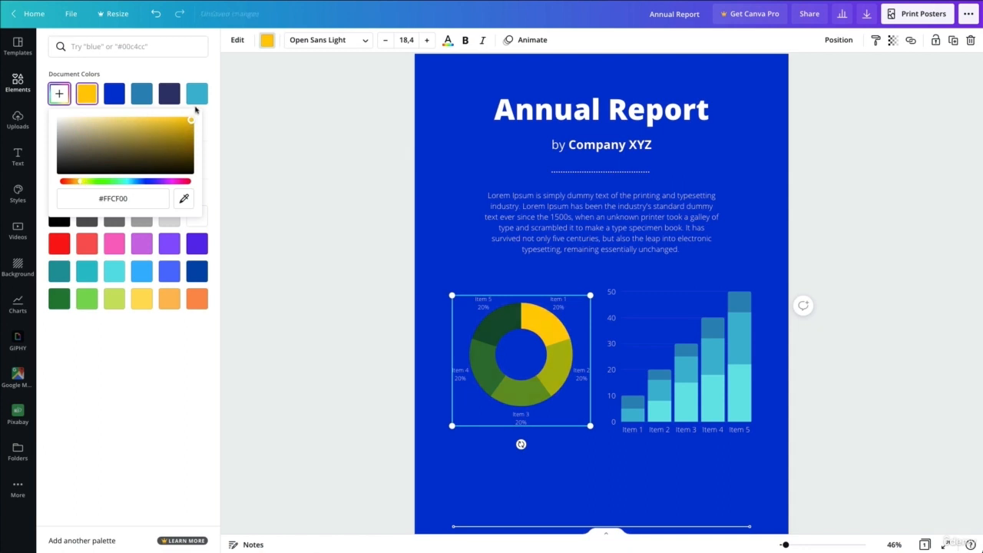
Shift the donut chart's custom color from yellow to a bright lime green.
left_click_drag(81, 181, 93, 181)
Try the lime green document color on the stacked bar chart's first series and revert it to light turquoise.
left_click(614, 346)
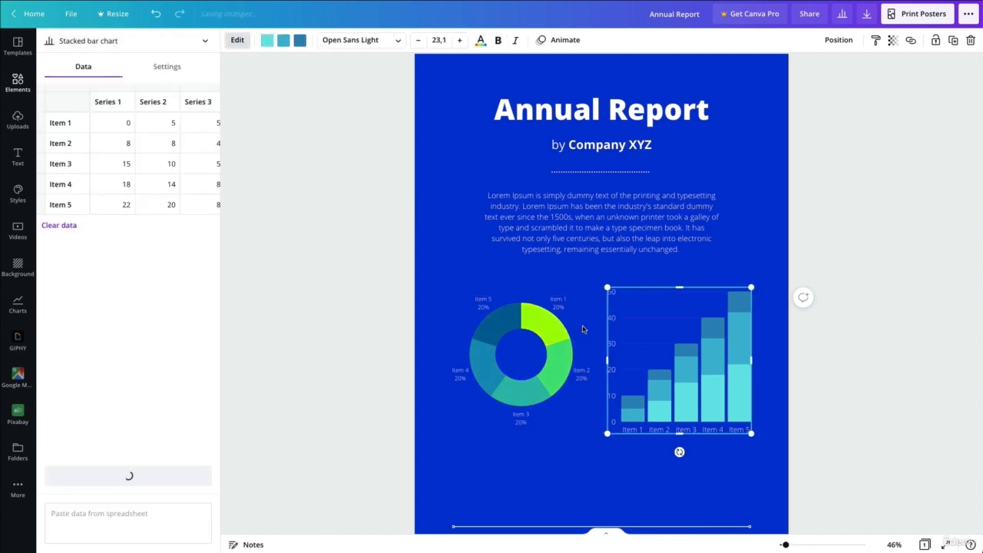
left_click(265, 41)
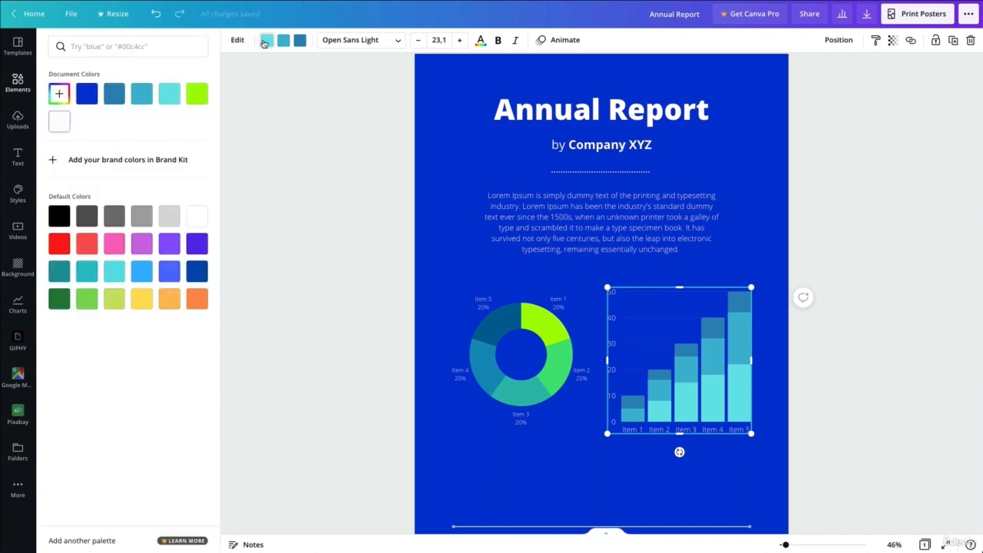
left_click(197, 95)
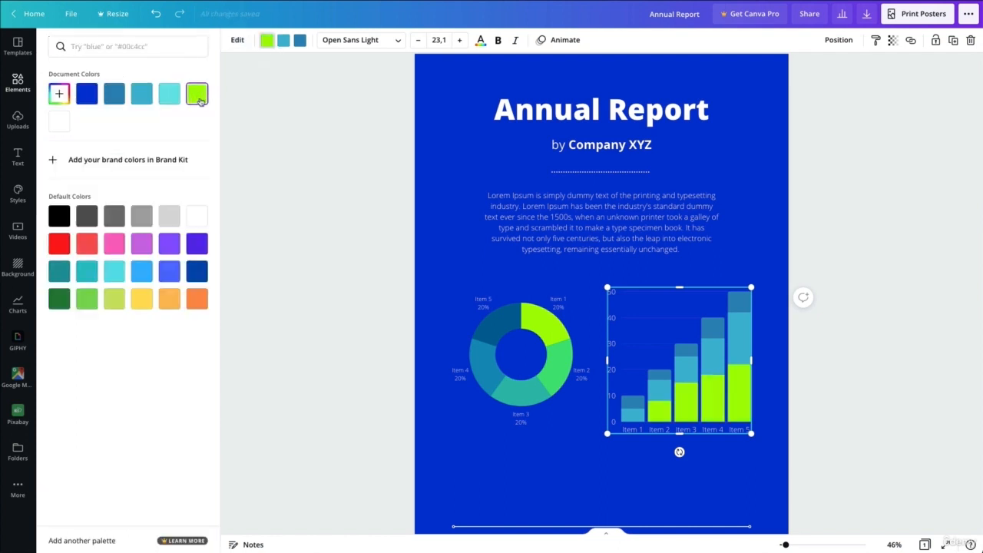
left_click(168, 94)
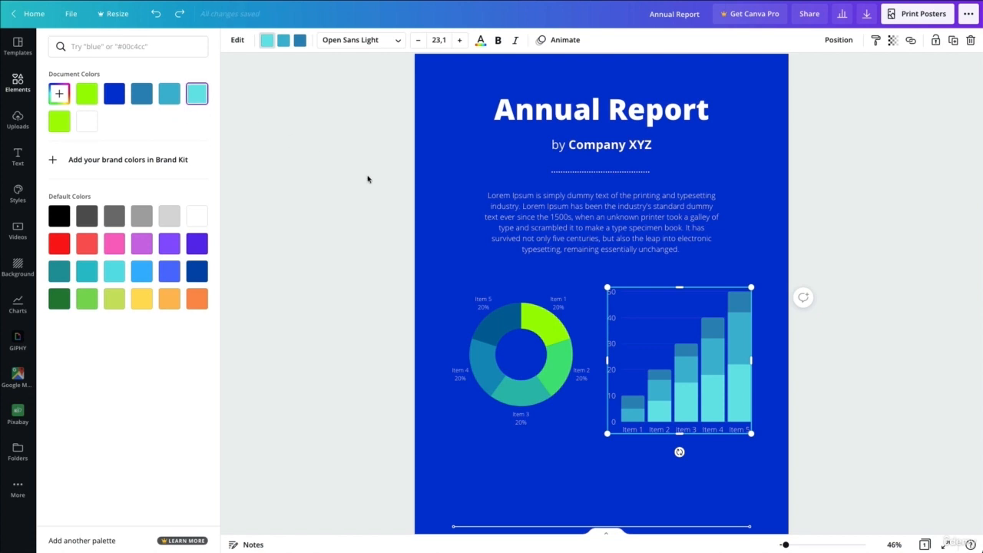
left_click(200, 301)
key("ctrl+z")
Move the donut chart slightly down beside the stacked bar chart.
left_click(771, 273)
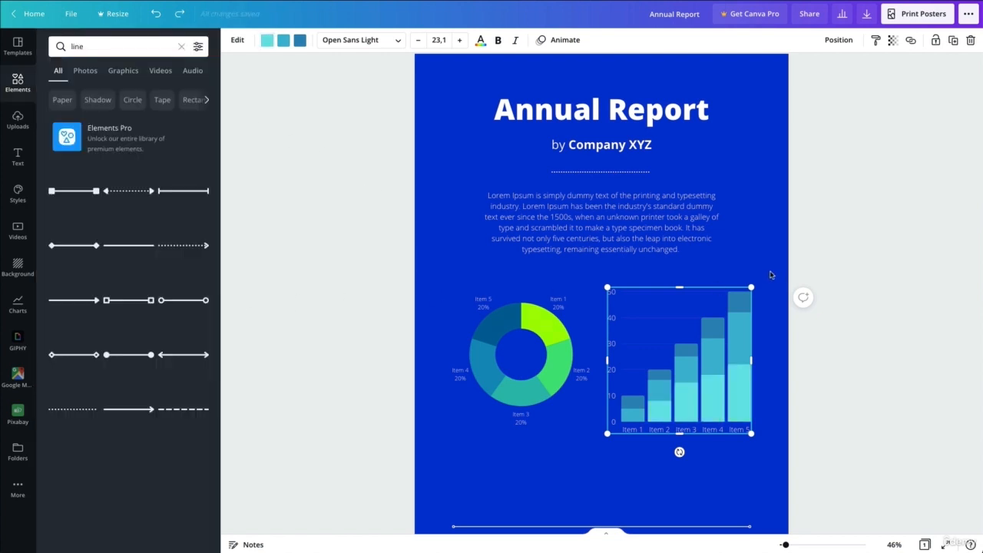
left_click(748, 274)
left_click(568, 328)
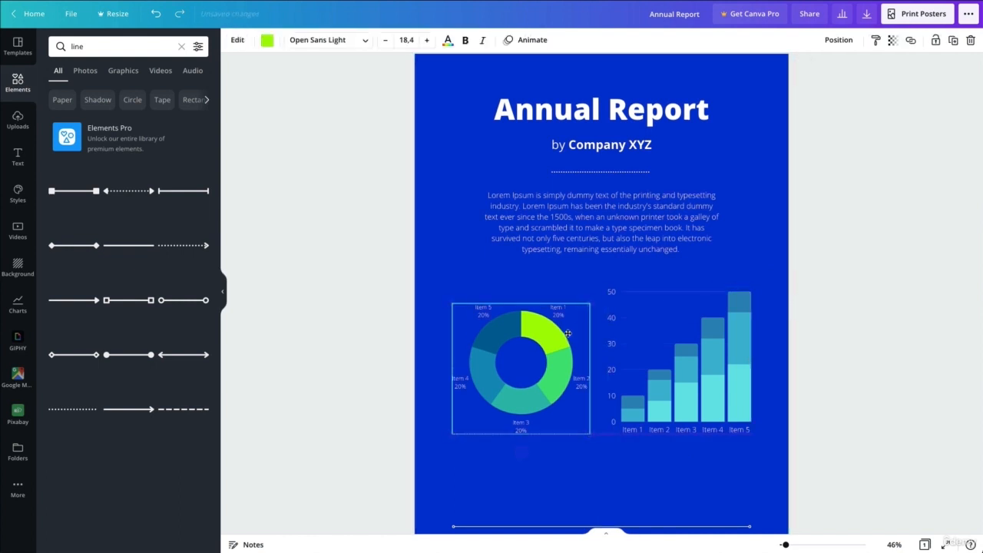
In the stacked bar chart's data, set Item 1 to 30 for Series 1 and 10 for Series 2.
double_click(651, 374)
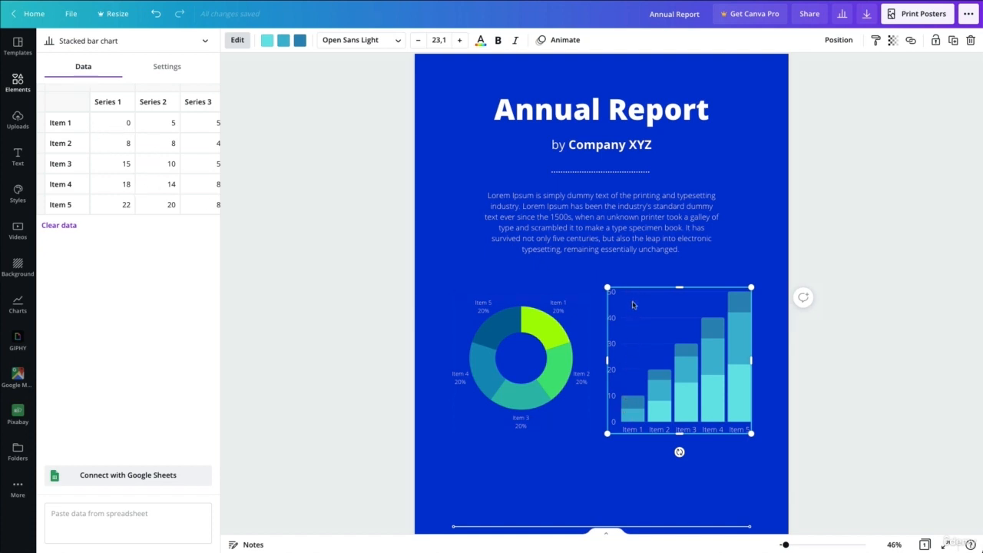
left_click(122, 126)
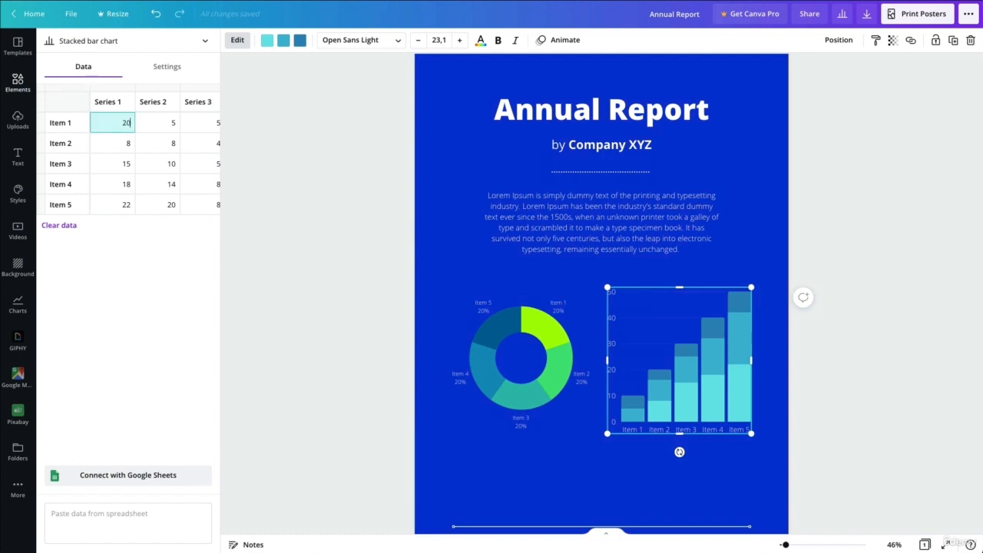
key("Return")
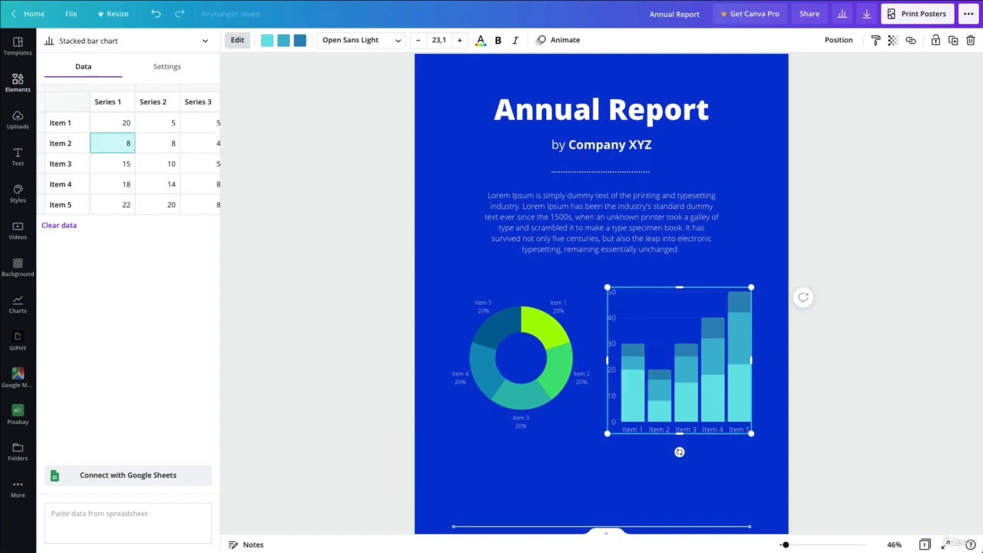
left_click(115, 120)
type("3")
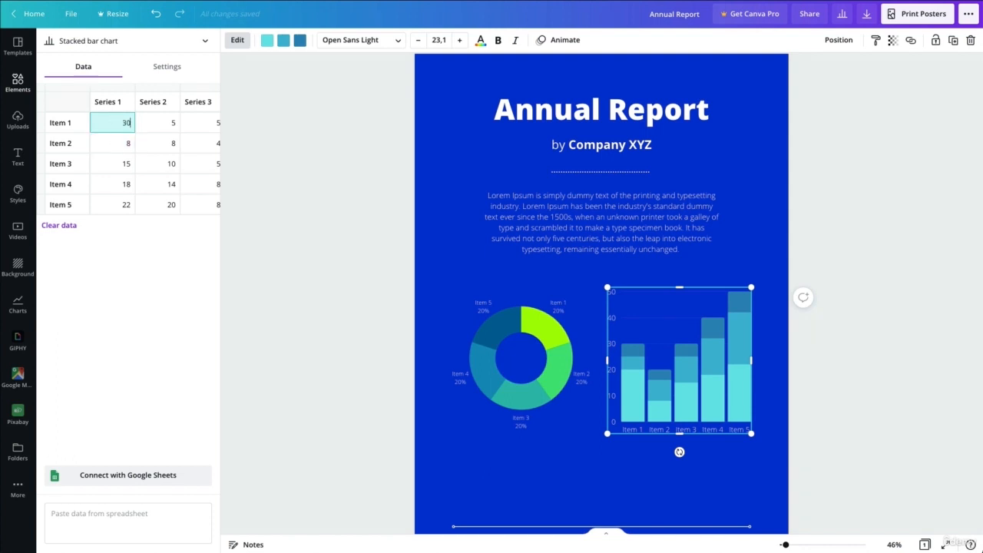
type("0")
key("Return")
left_click(169, 121)
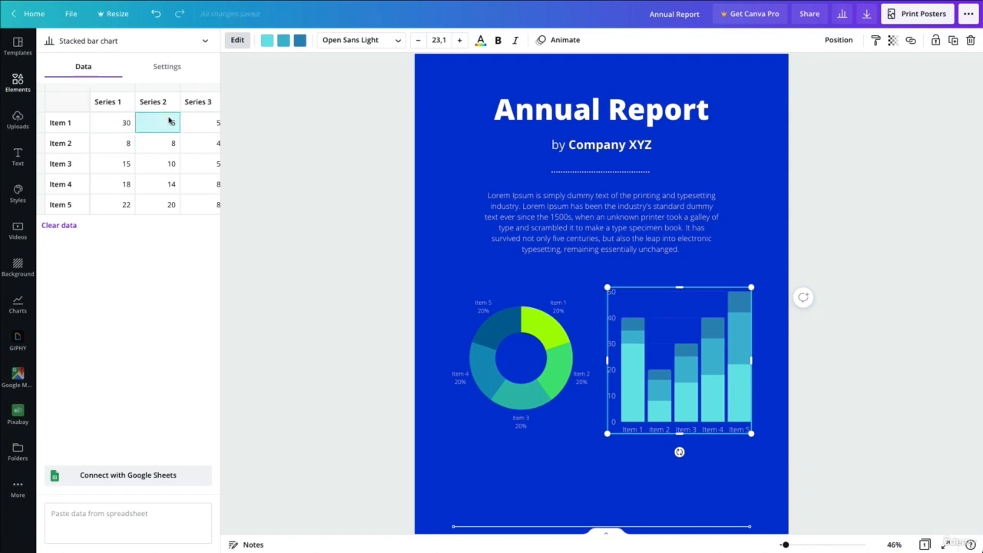
type("10")
key("Return")
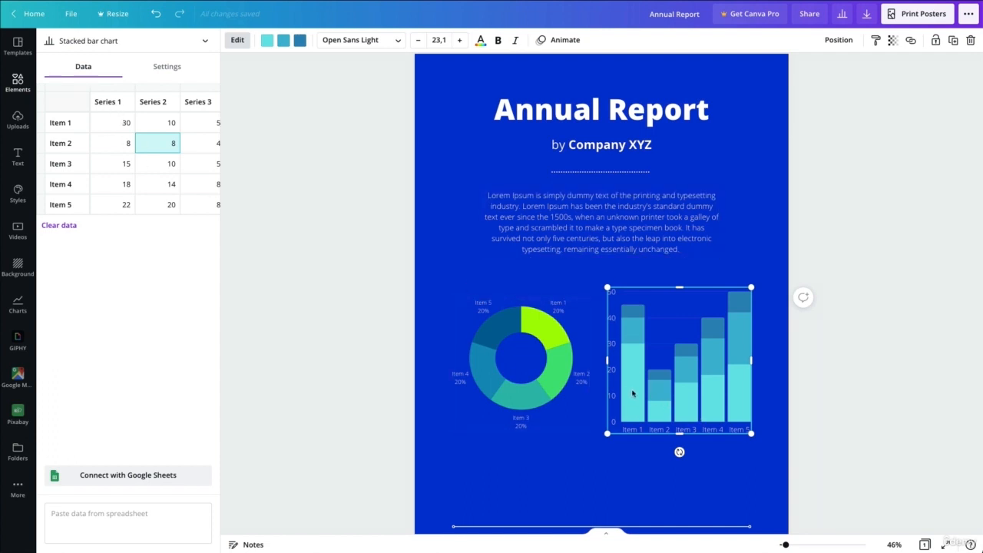
left_click(203, 106)
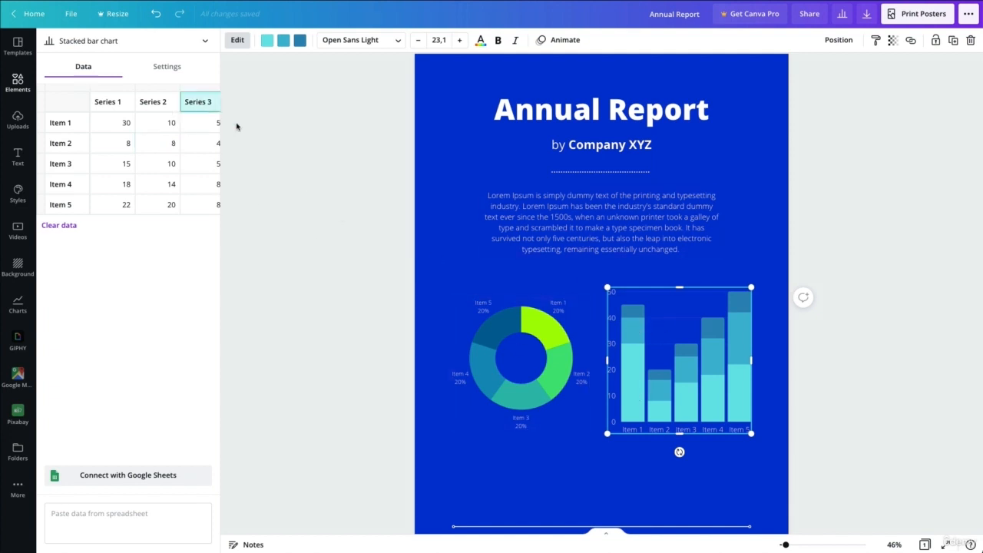
Set Item 1 to 20 in the donut chart's data.
left_click(547, 329)
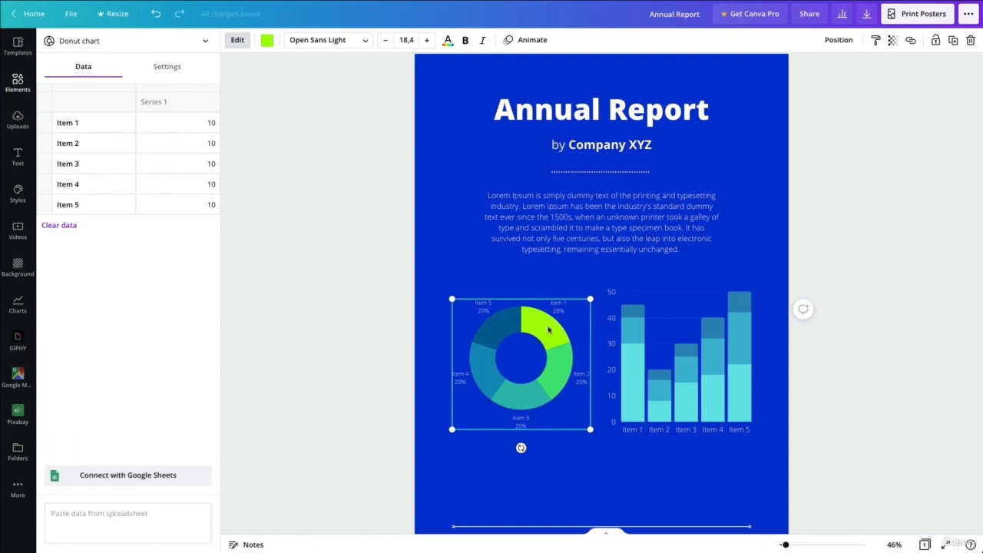
left_click(209, 126)
key("Return")
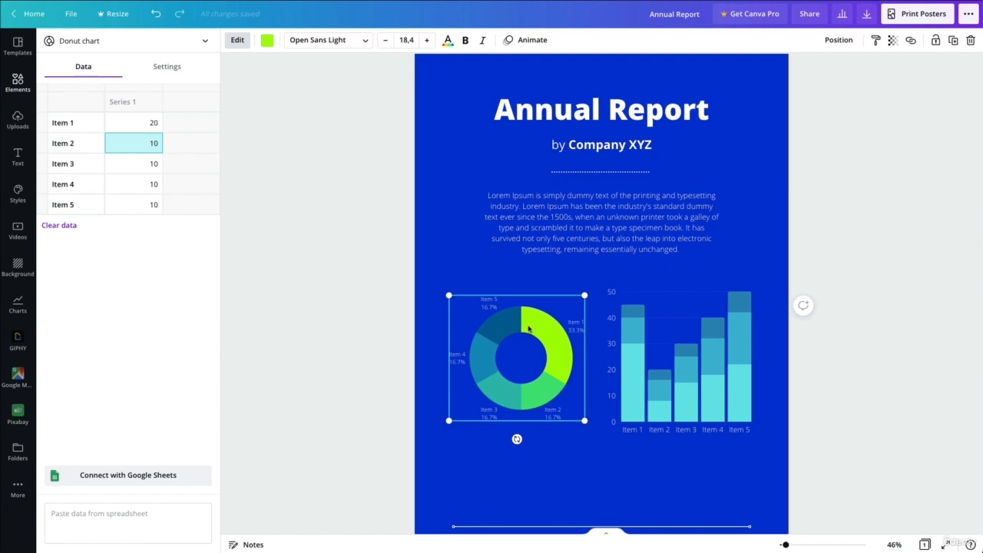
left_click(570, 270)
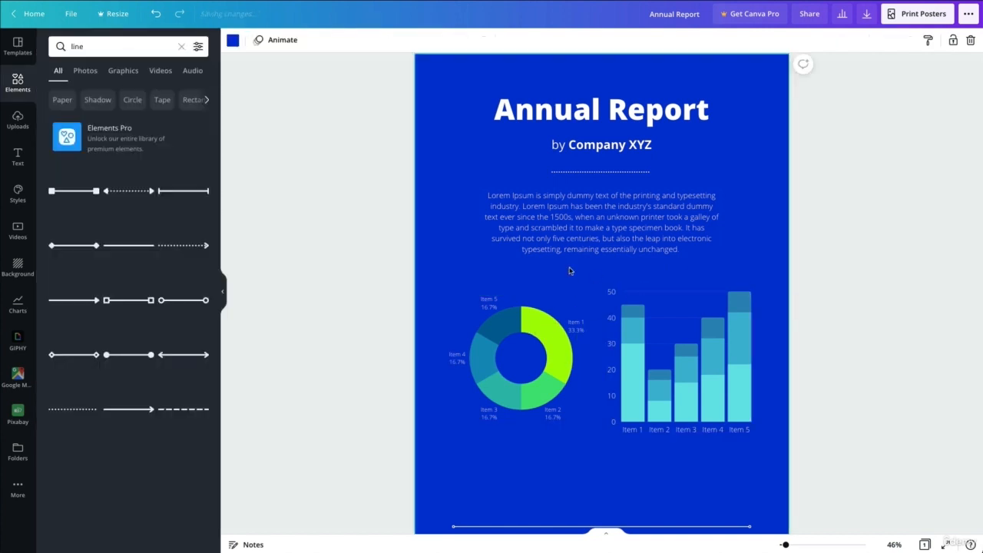
Duplicate the companyxyz.com footer text to the right end of the footer line and right-align the copy.
scroll(570, 270, "down", 3)
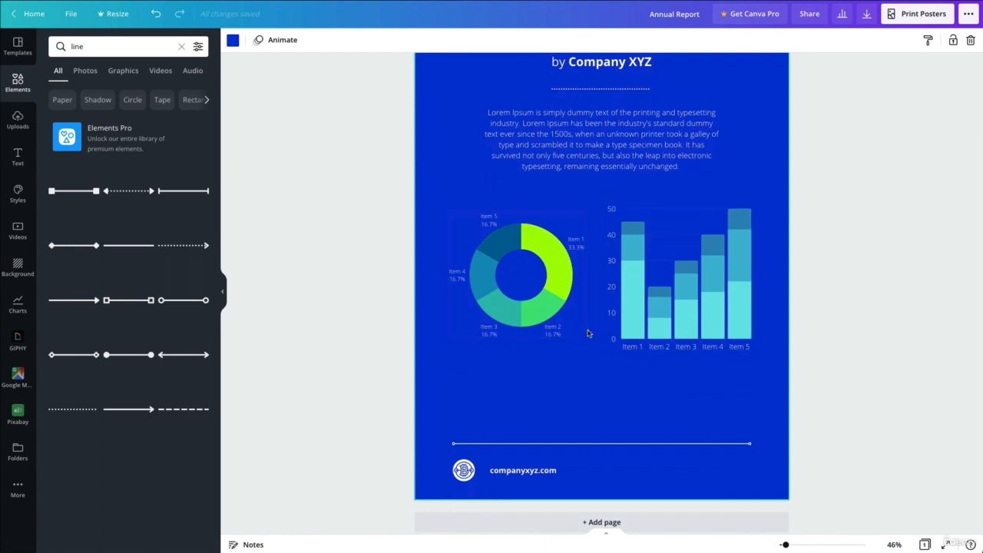
left_click(519, 470)
left_click_drag(516, 469, 703, 470)
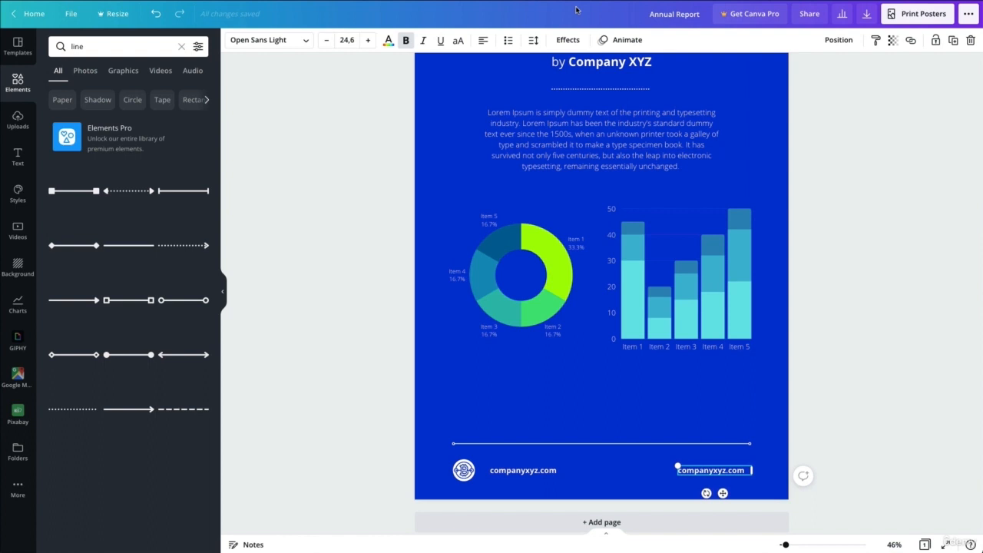
left_click(483, 40)
left_click(483, 39)
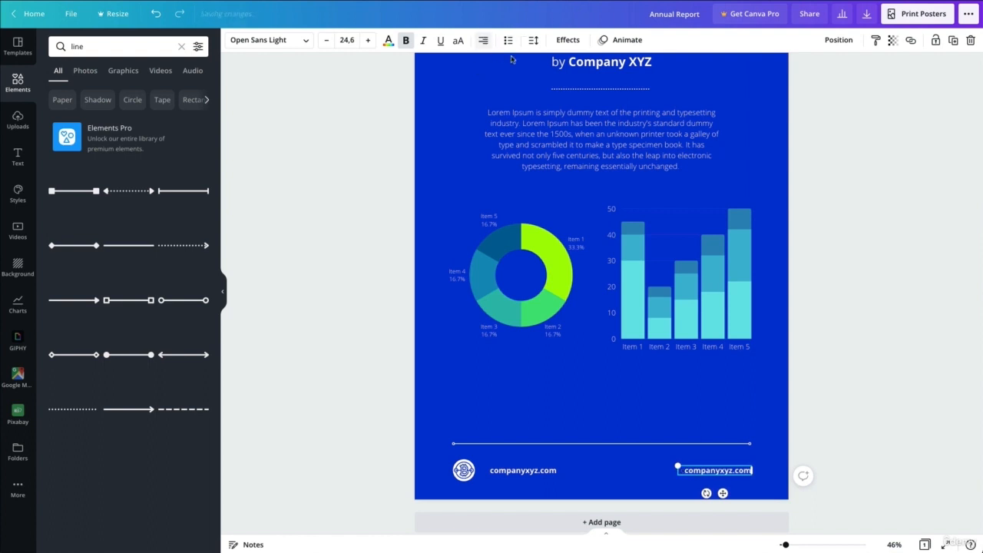
Replace the text of the right-aligned footer copy with "New York, USA".
double_click(724, 470)
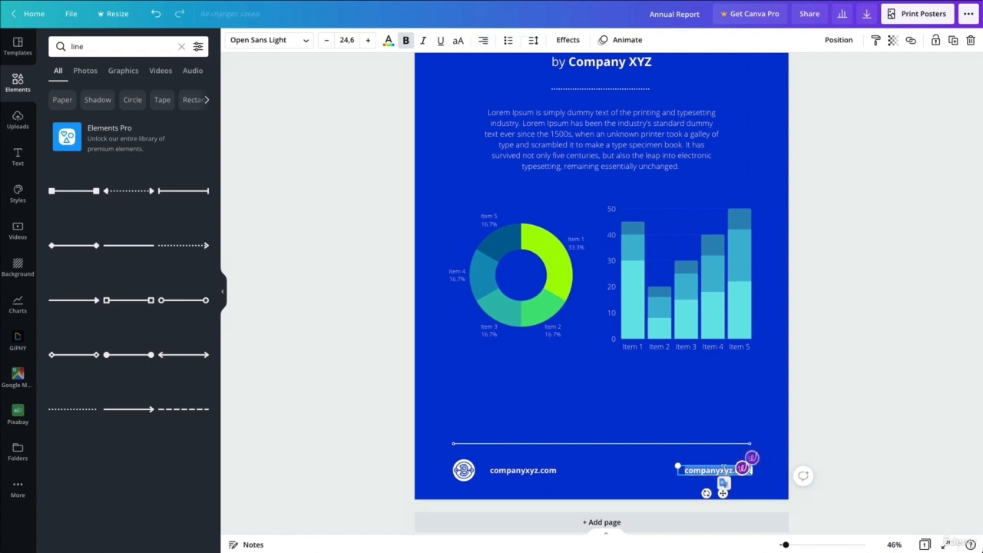
type("New York")
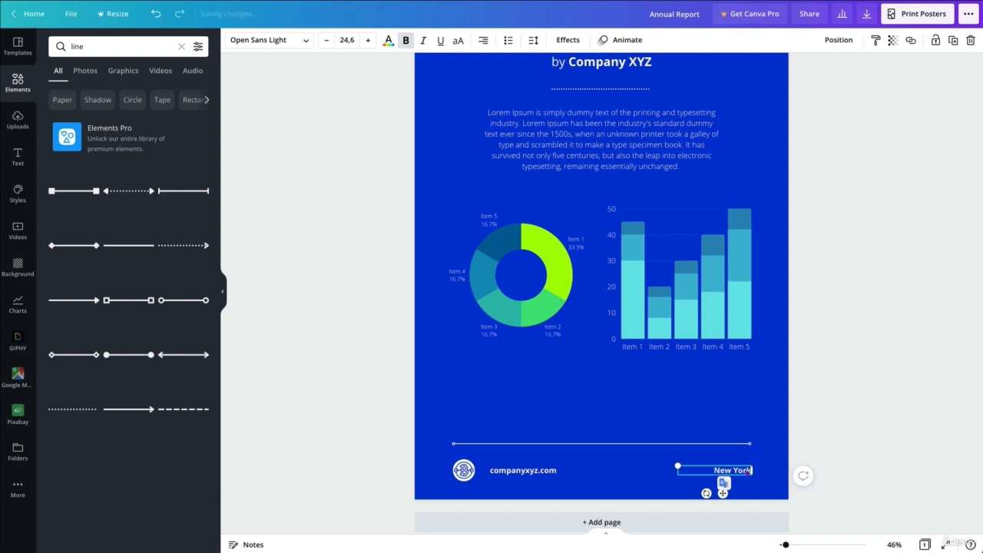
type(", USA")
left_click(735, 416)
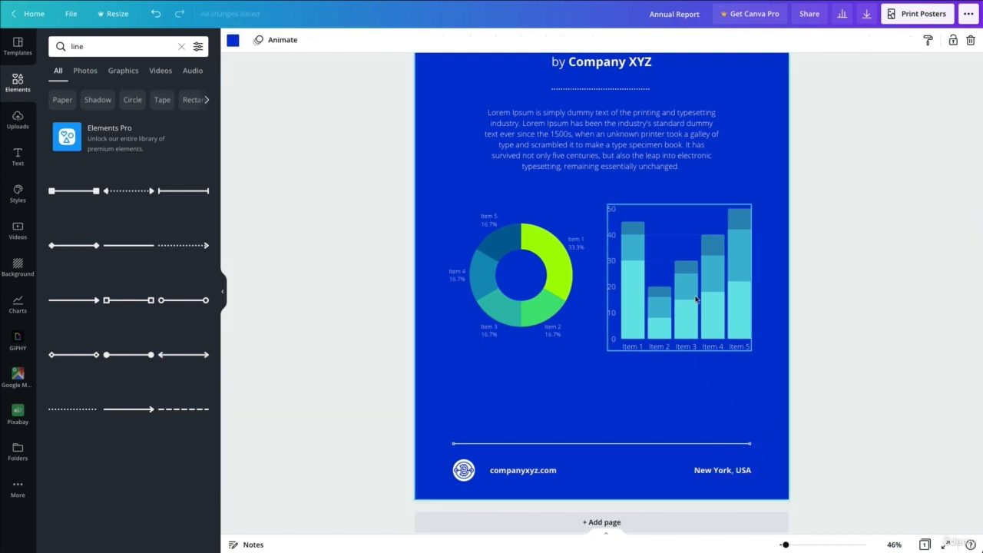
Duplicate the Lorem Ipsum paragraph into the space below the charts and make the copy a bulleted list.
scroll(698, 367, "up", 1)
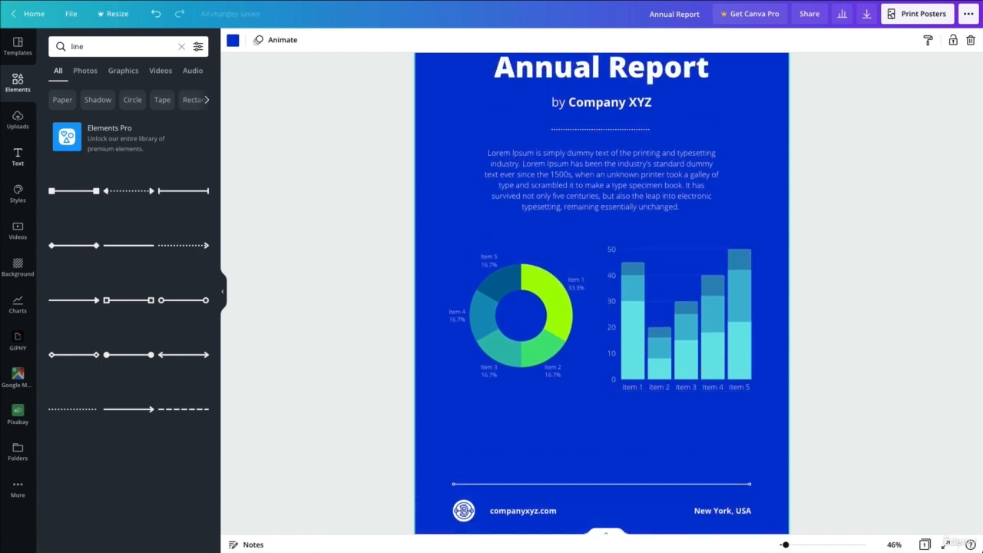
left_click(18, 155)
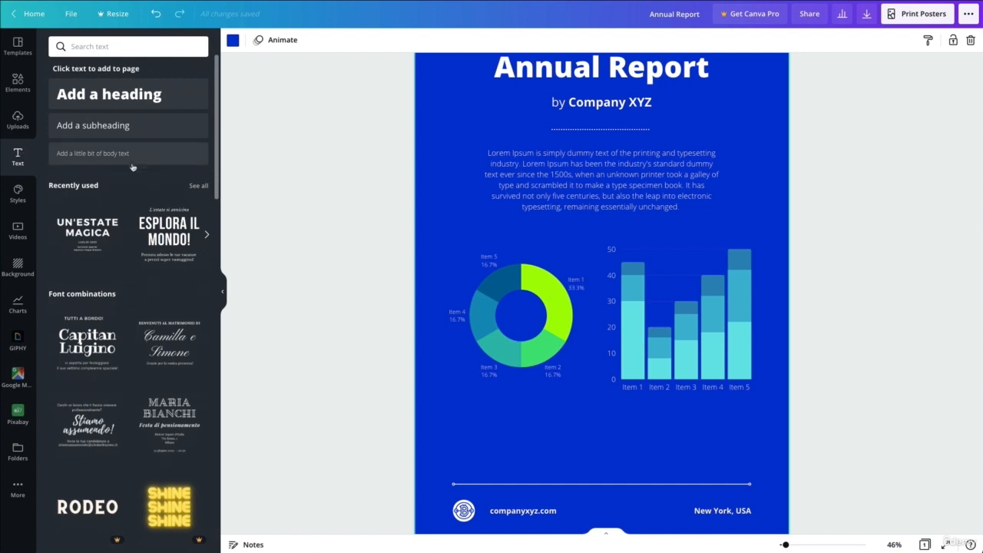
scroll(138, 177, "down", 6)
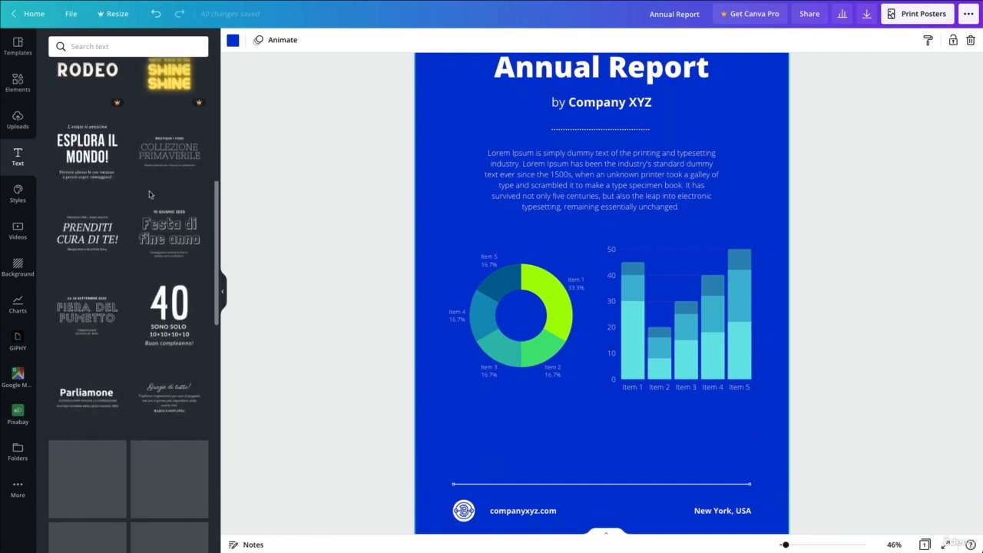
left_click_drag(620, 163, 621, 419)
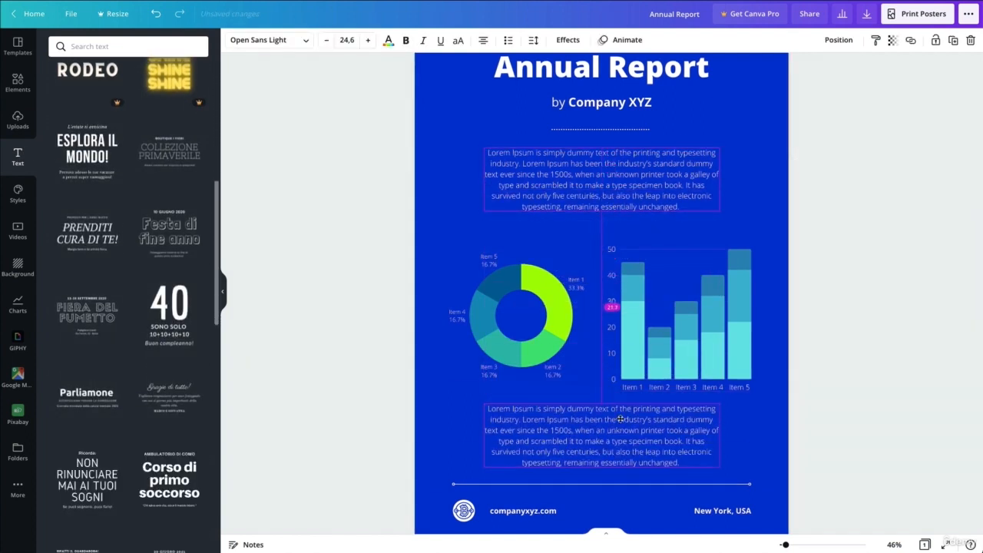
left_click(509, 41)
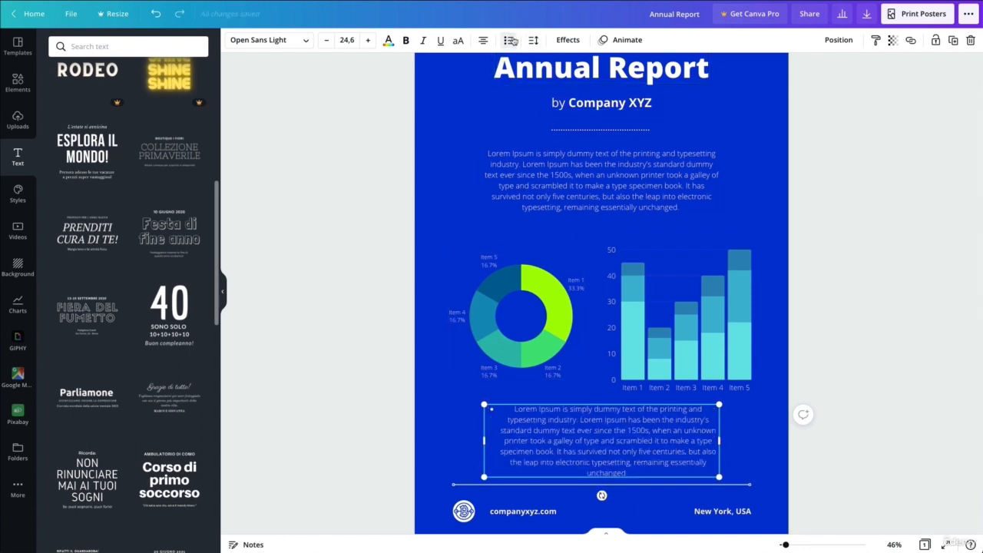
Replace the bulleted text with "Value 1:" and "I must explain to you how all this mistaken idea of denouncing" copied from the Lorem Ipsum page.
double_click(619, 411)
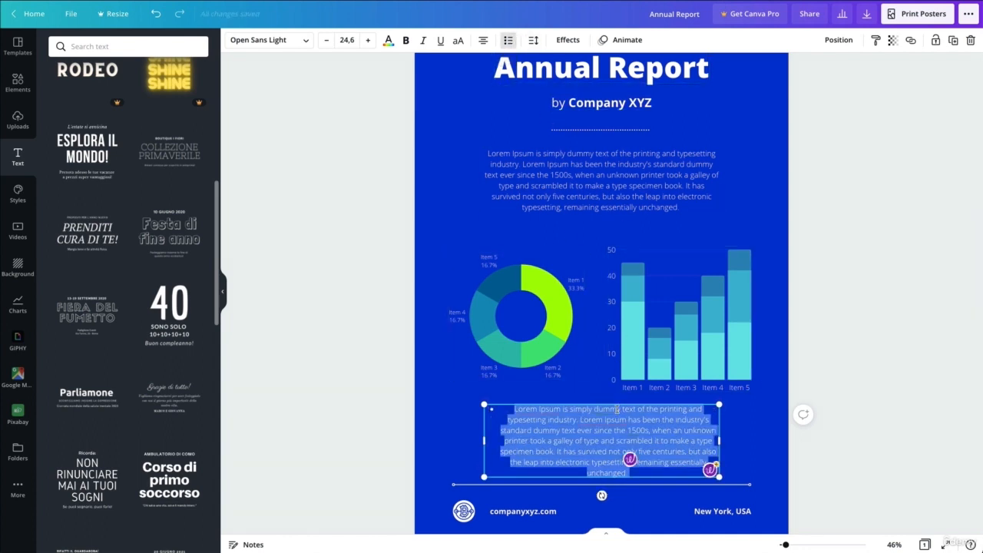
type("Value 1:")
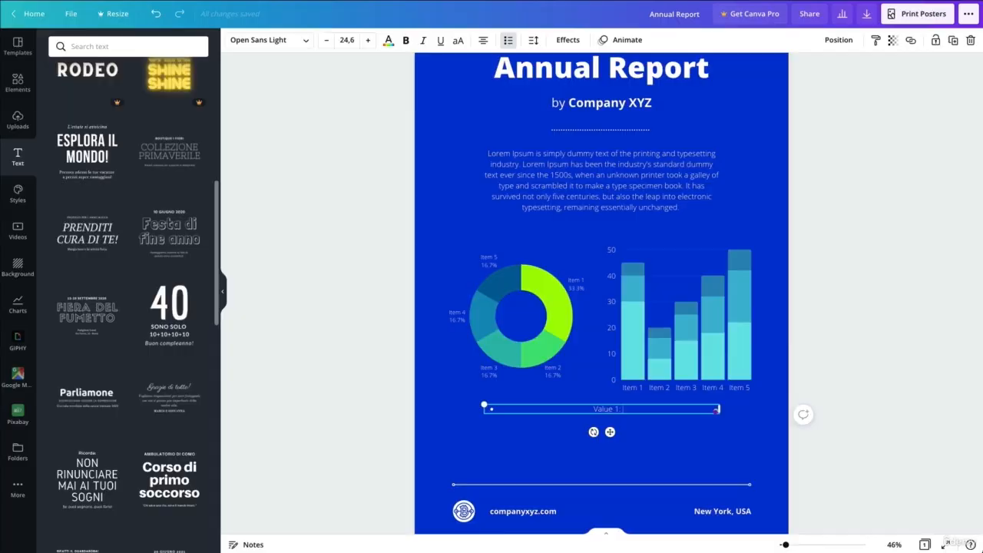
key("ctrl+Tab")
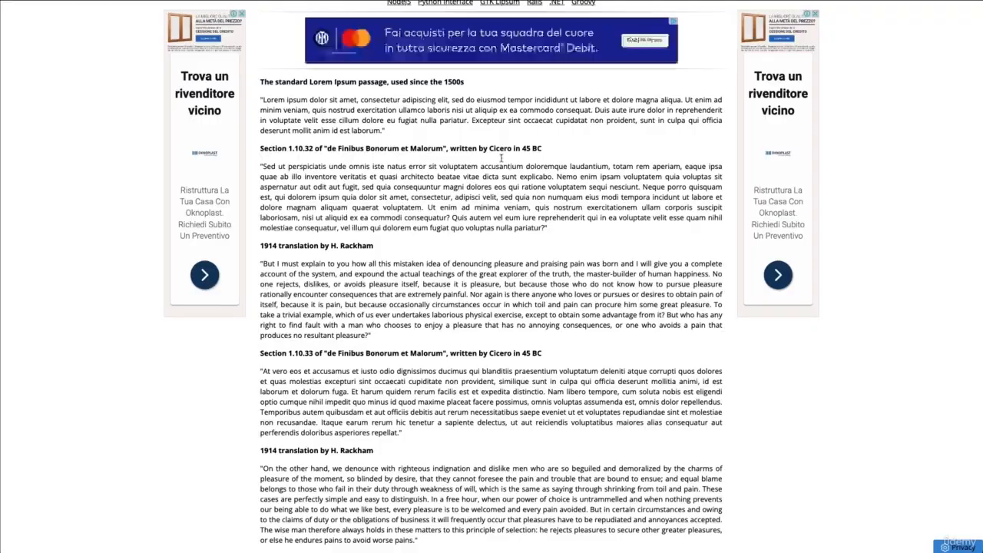
left_click_drag(277, 261, 489, 262)
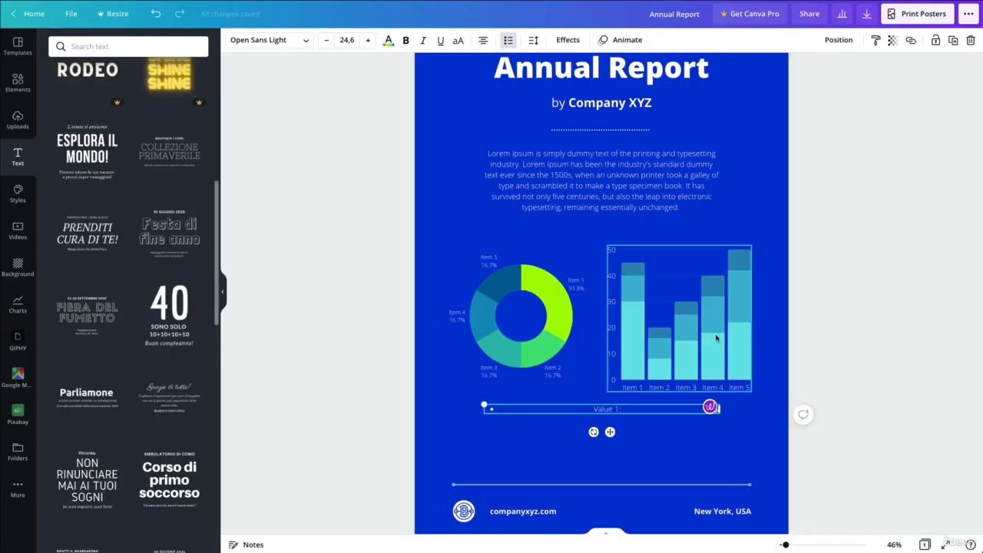
key("ctrl+v")
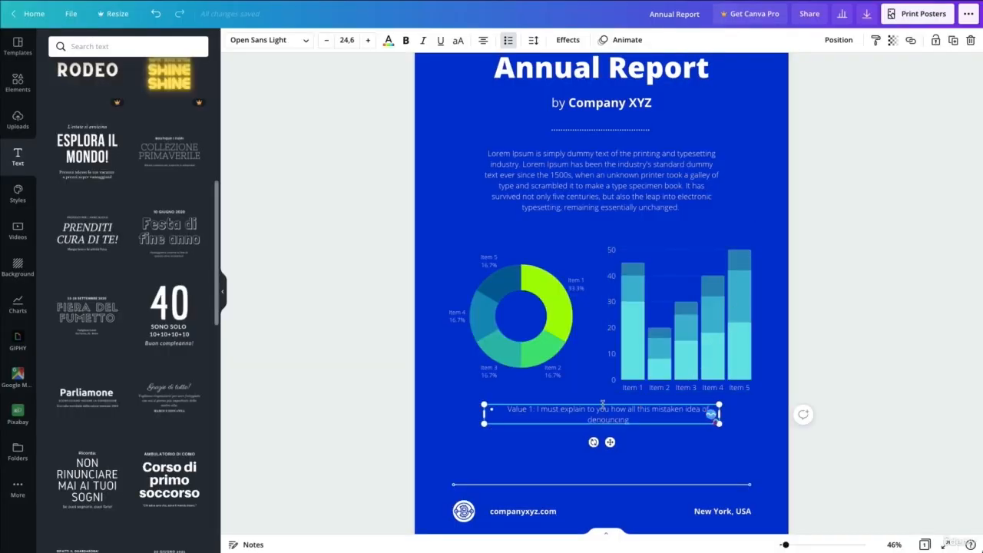
Left-align the bulleted text below the charts and make its "Value 1:" label bold.
left_click(507, 43)
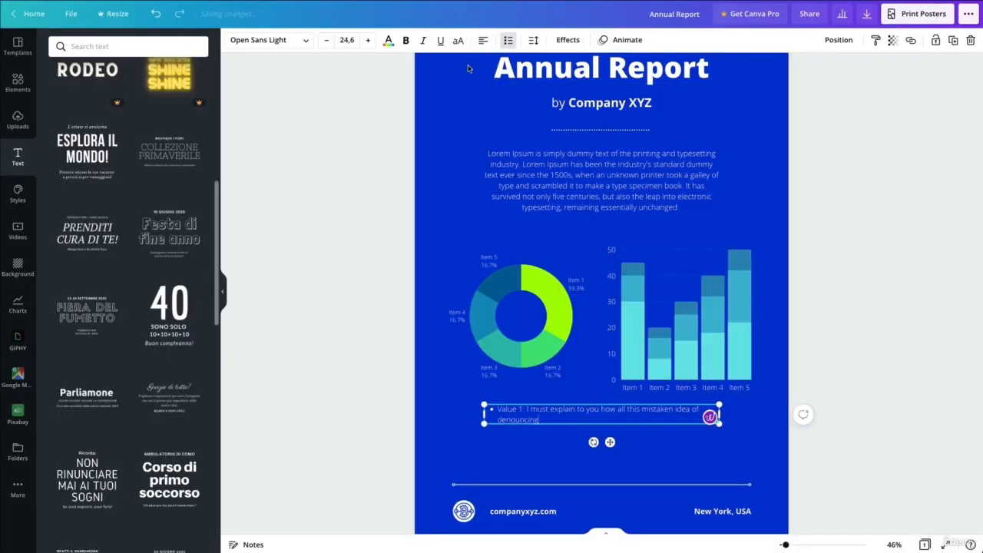
left_click_drag(523, 407, 496, 408)
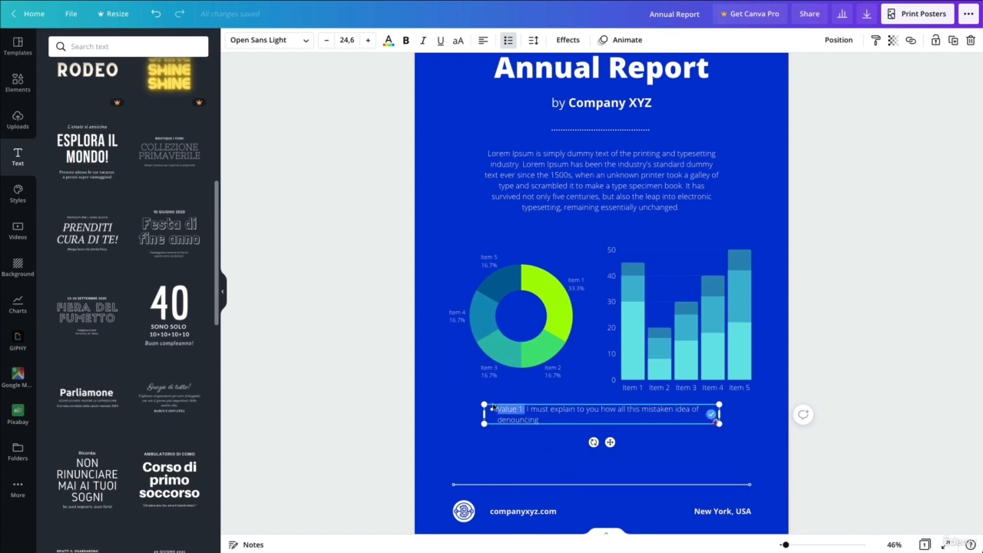
left_click(407, 41)
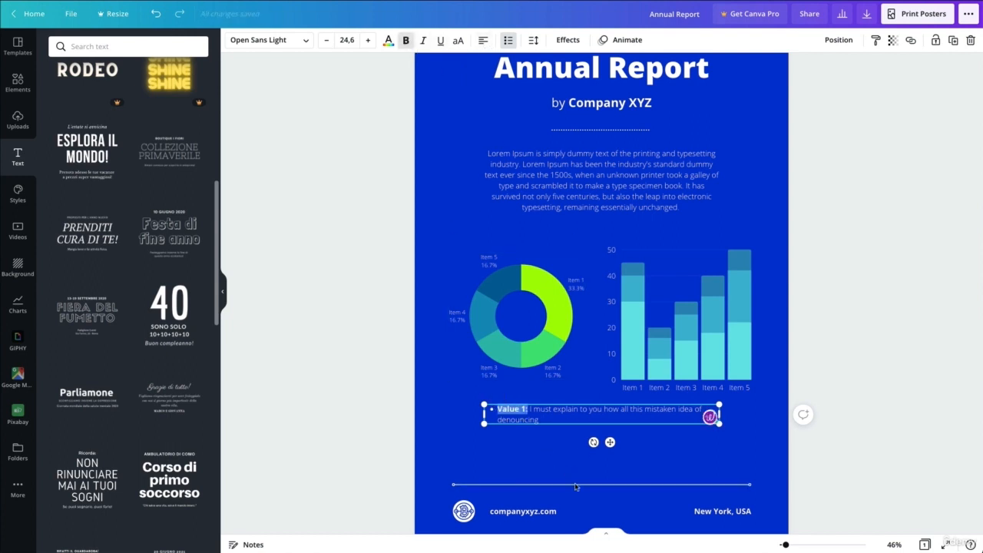
Align the "Value 1:" bulleted text with the page's left margin and duplicate it directly below.
left_click(575, 448)
left_click(559, 414)
left_click_drag(559, 413, 500, 439)
key("shift+Up")
key("shift+Up")
key("shift+Up")
key("shift+Up")
key("shift+Up")
Change the label of the lower bulleted copy to "Value 2:".
left_click(526, 465)
double_click(499, 439)
double_click(488, 437)
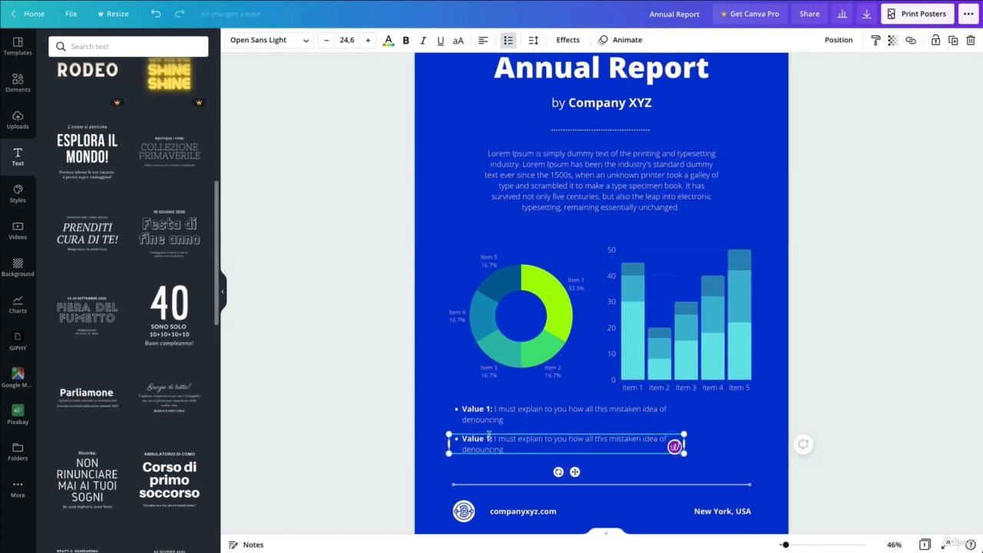
type("2")
left_click(726, 430)
Widen the Value 1 text box to about 32.6 and the Value 2 text box to about 30.8 so each fits on one line.
left_click_drag(713, 417, 584, 456)
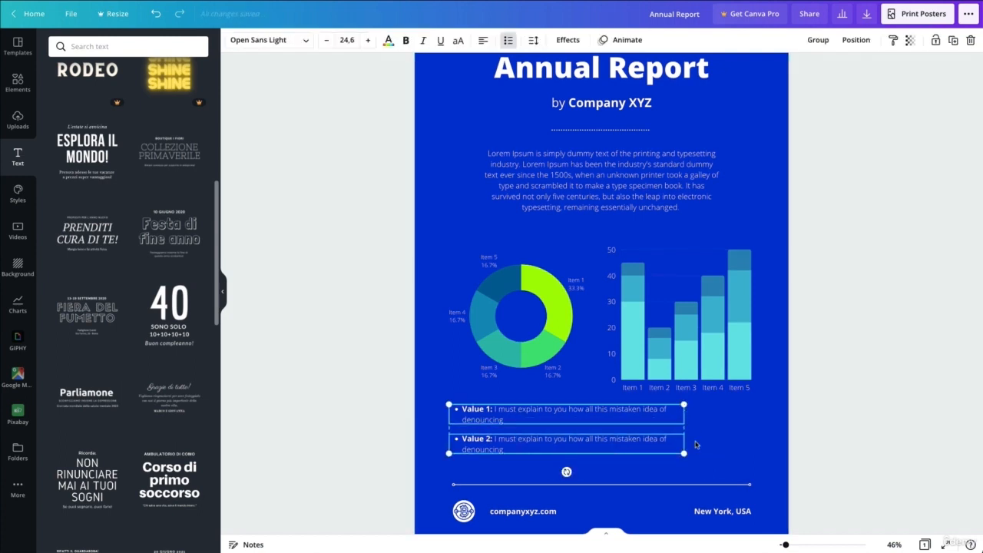
left_click(696, 444)
left_click(679, 411)
left_click_drag(683, 413, 740, 414)
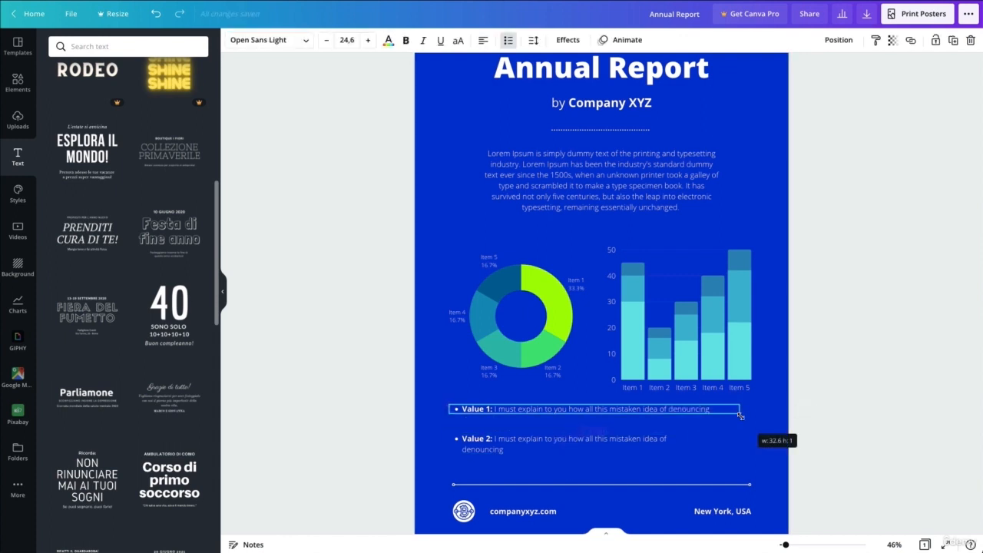
left_click(682, 443)
left_click_drag(685, 444, 722, 440)
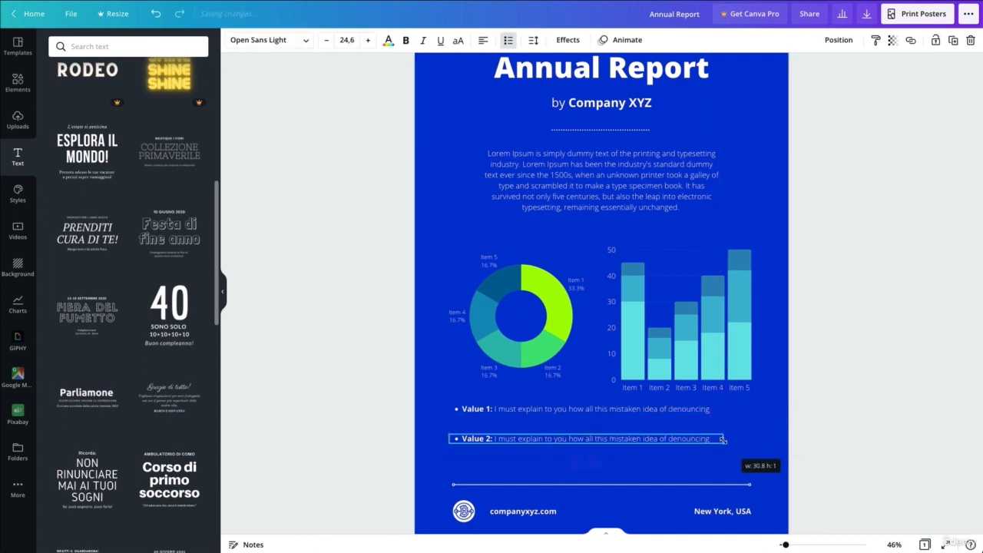
Move the two value lines closer together and nearer the footer, with a copy of the footer divider line above them.
left_click_drag(680, 410, 678, 420)
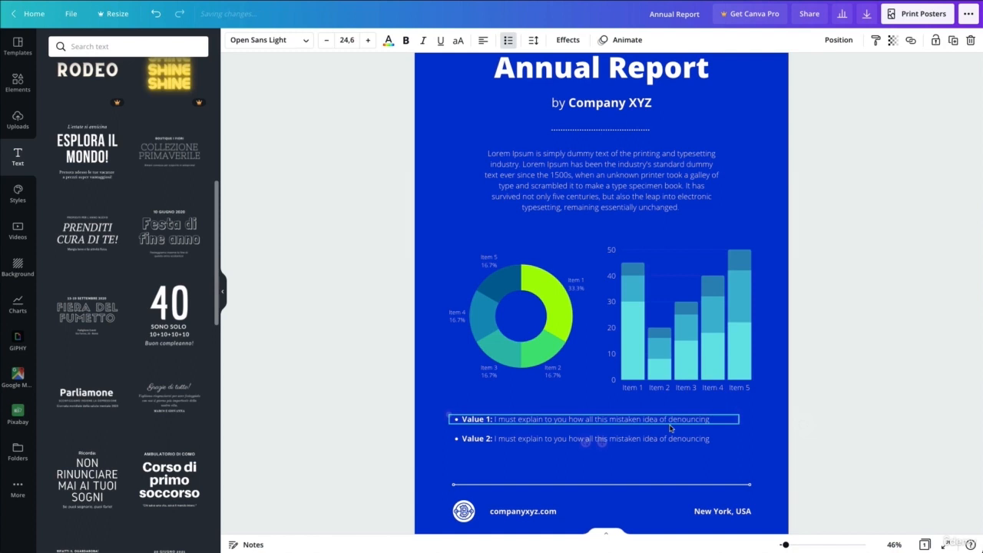
left_click(566, 440, "shift")
left_click_drag(566, 440, 566, 416)
left_click(570, 484)
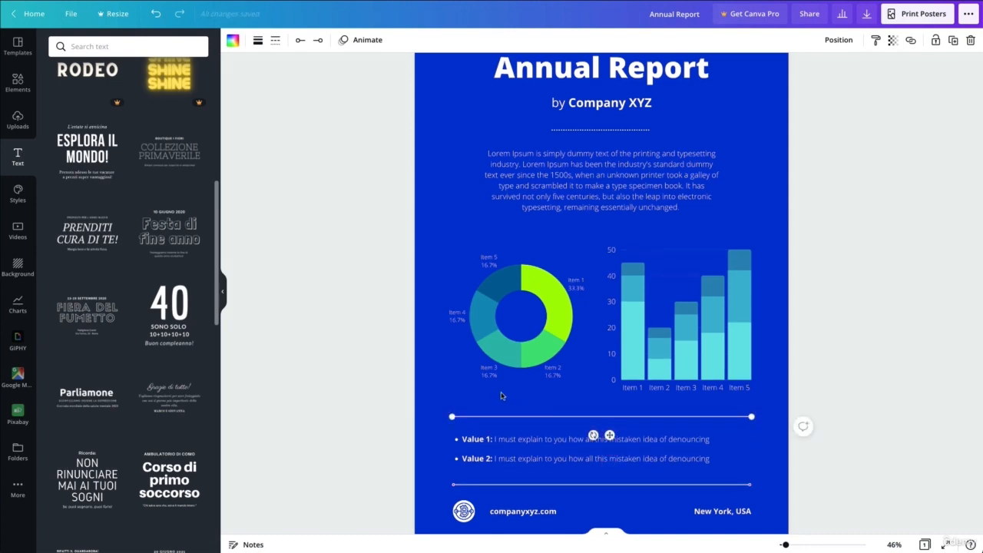
left_click(503, 396)
Move the donut chart and the bar chart together slightly up, away from the new divider line.
scroll(511, 399, "down", 3)
scroll(511, 399, "up", 5)
scroll(512, 400, "down", 5)
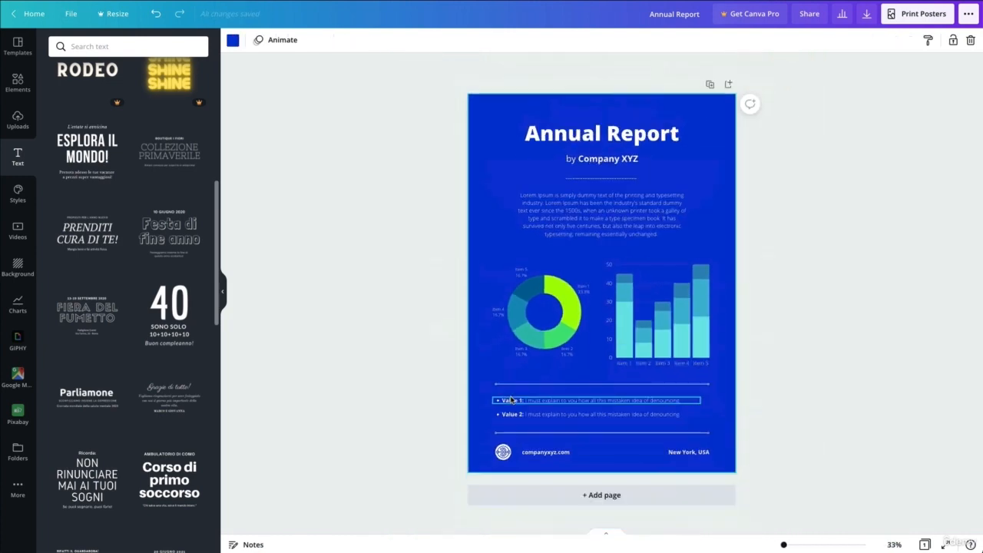
left_click_drag(454, 268, 694, 348)
key("shift+Up")
key("shift+Up")
key("shift+Up")
key("shift+Up")
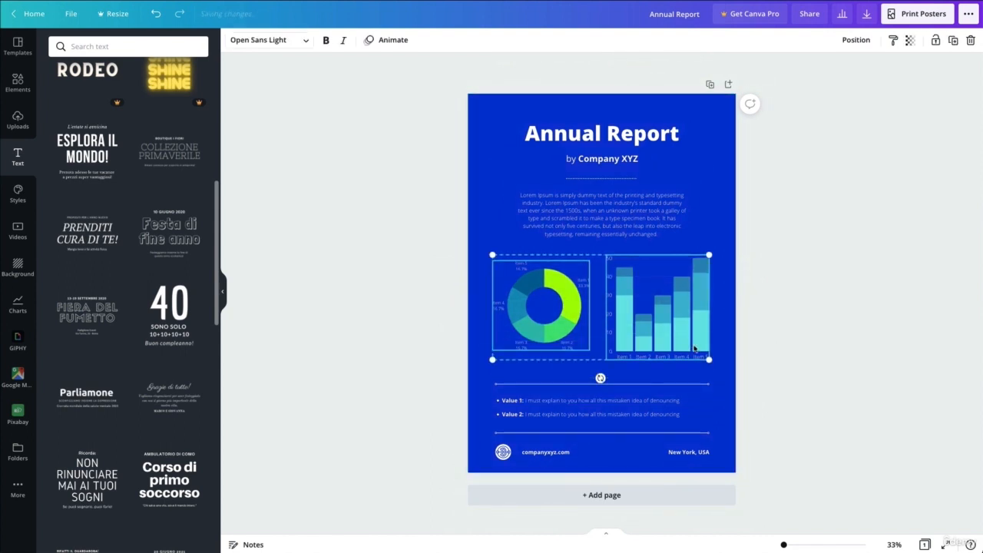
left_click(762, 238)
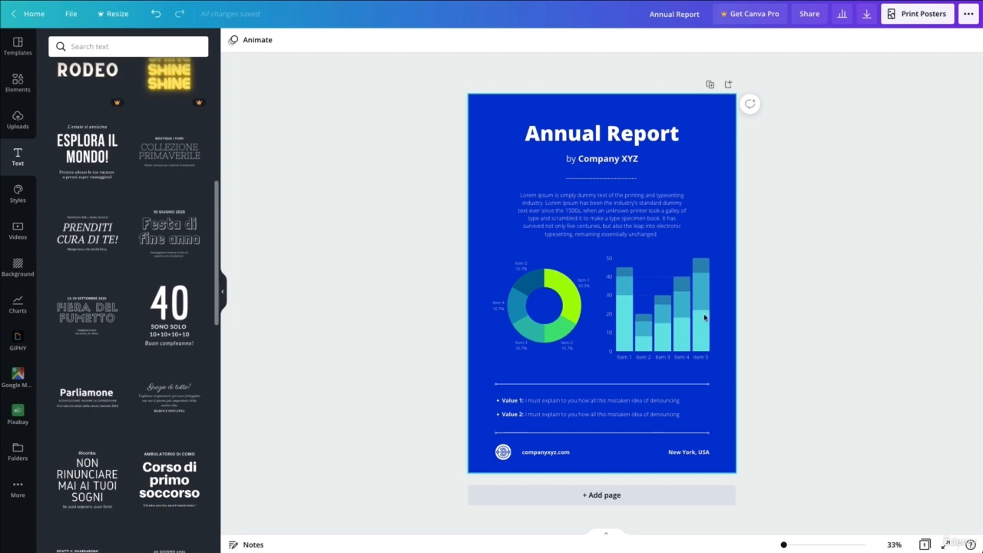
Shorten the Lorem Ipsum paragraph so that it ends with "to make a type specimen book.".
scroll(665, 221, "up", 3)
left_click(665, 221)
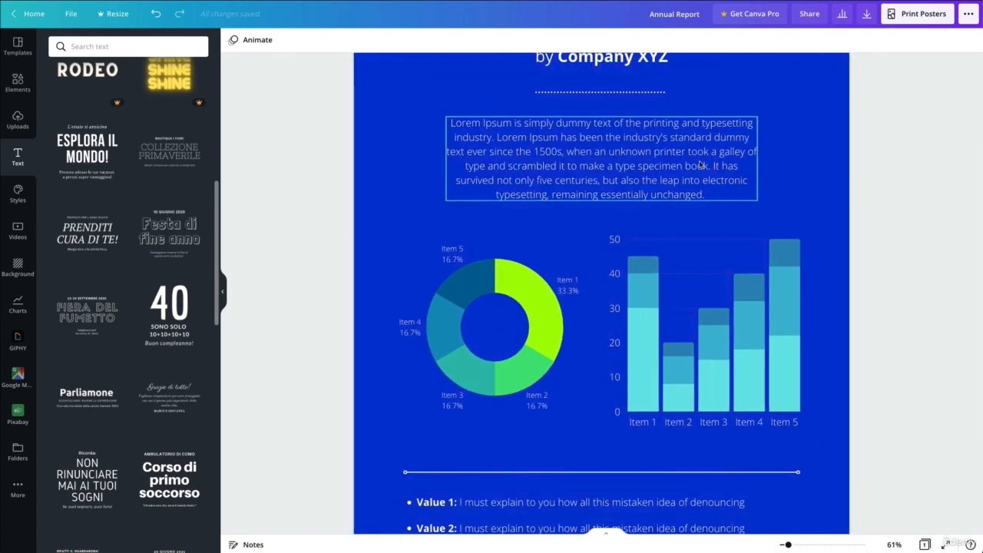
left_click_drag(713, 164, 705, 195)
key("BackSpace")
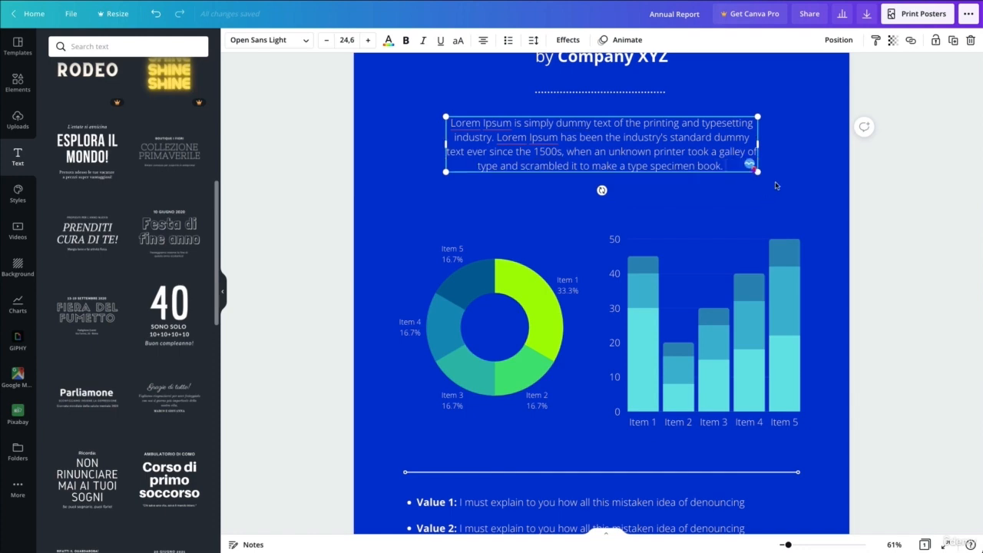
left_click(801, 164)
Shift both charts up toward the shortened paragraph.
scroll(800, 166, "down", 3)
scroll(801, 165, "down", 2)
scroll(770, 178, "up", 2)
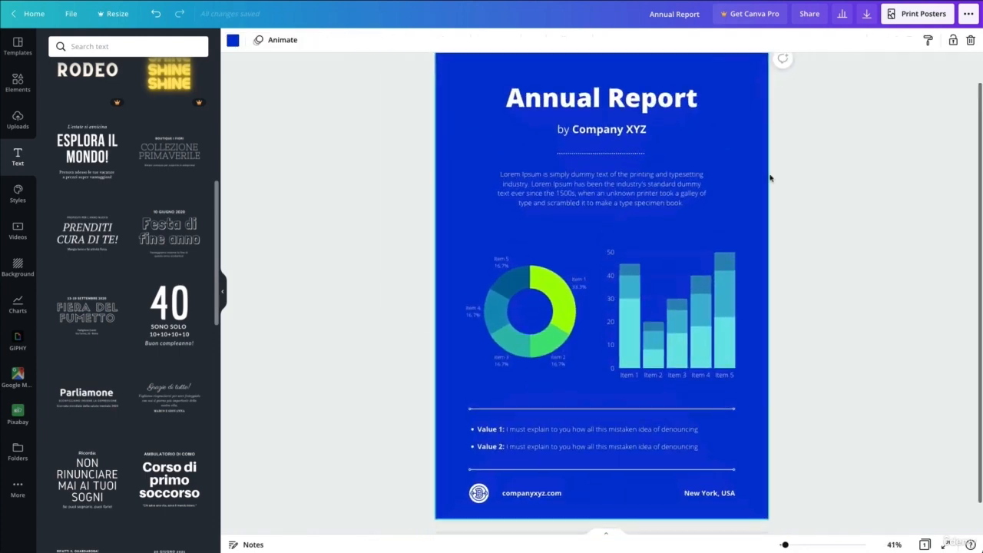
left_click_drag(449, 227, 734, 388)
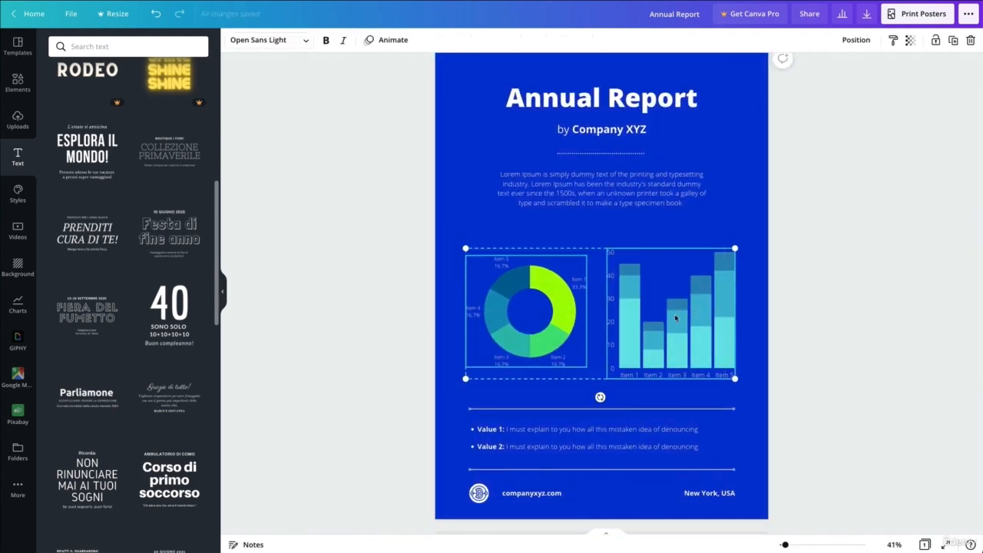
key("shift+Up")
key("shift+Up")
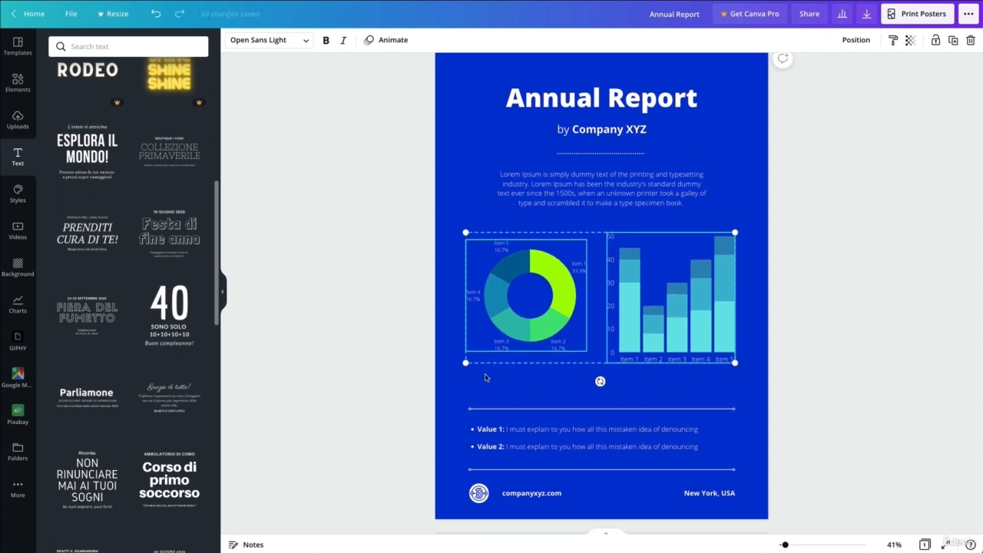
Move the two value lines together with the dividers above and below them slightly up from the footer.
left_click_drag(427, 381, 704, 476)
key("shift+Up")
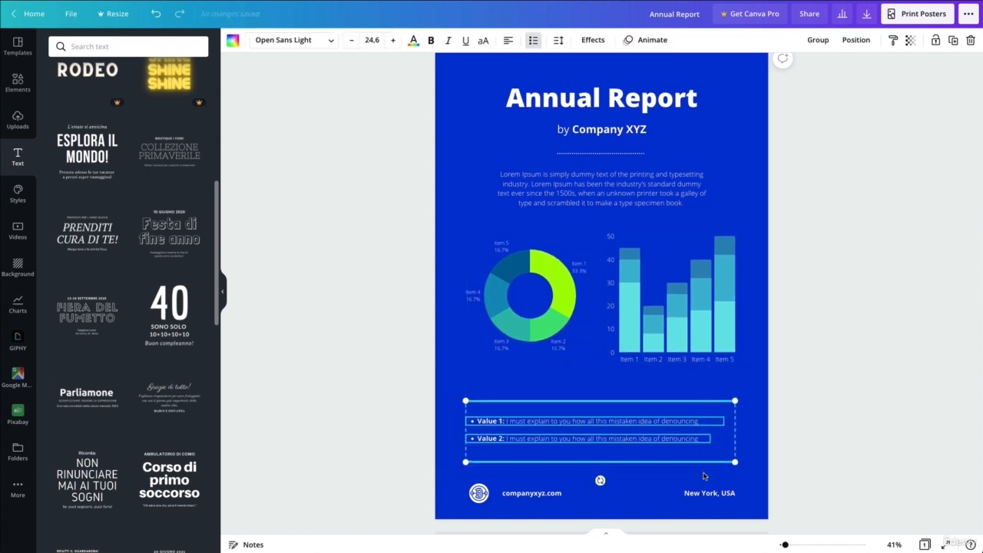
key("Up")
Enlarge both charts slightly and nudge them down and left to centre them between the paragraph and the divider.
left_click_drag(427, 229, 739, 364)
left_click_drag(467, 356, 459, 362)
key("Down")
key("Down")
key("Down")
key("Down")
key("Down")
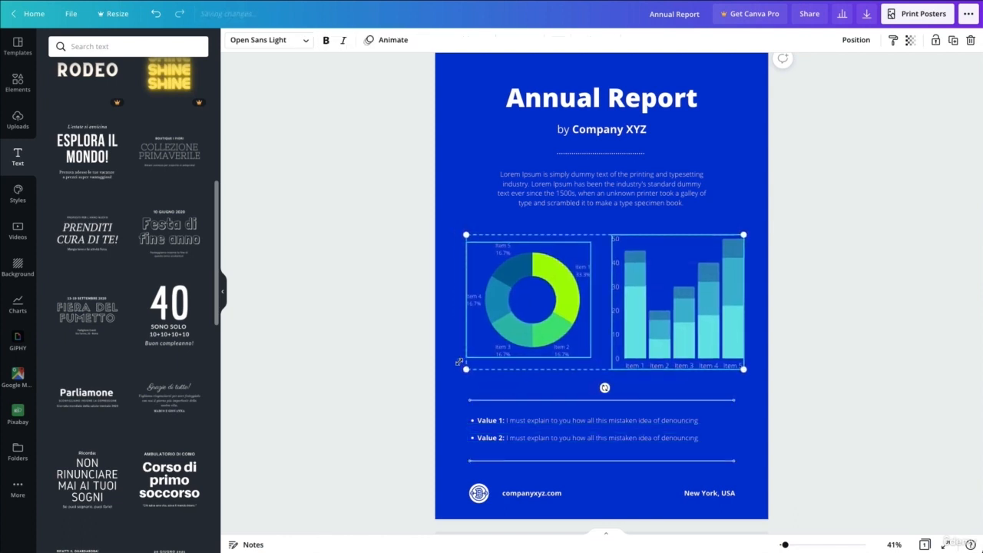
key("Left")
key("Left")
key("Left")
key("Left")
key("Left")
key("Up")
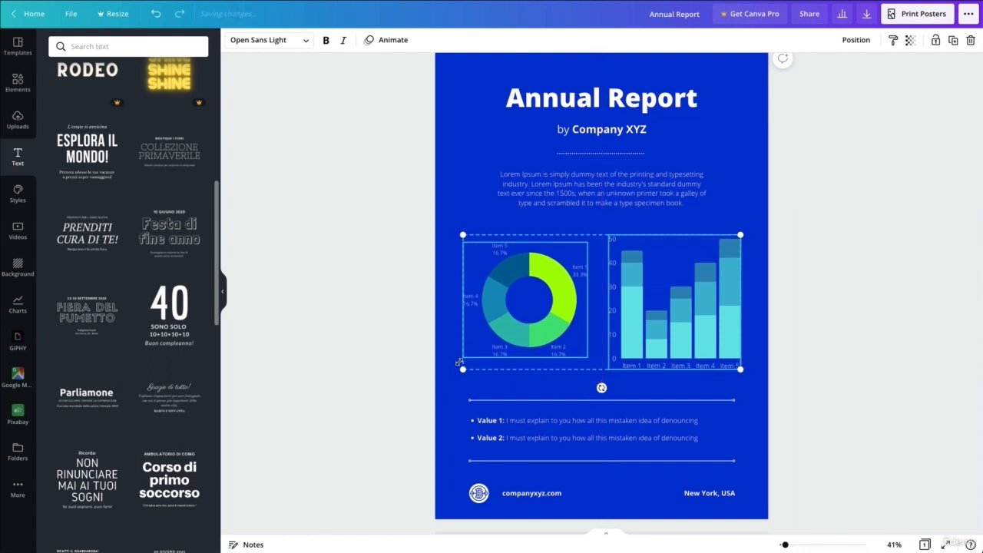
key("Escape")
Raise the value lines and their two dividers slightly, and nudge only the value lines down to centre them between the dividers.
left_click_drag(456, 375, 631, 469)
left_click(615, 461)
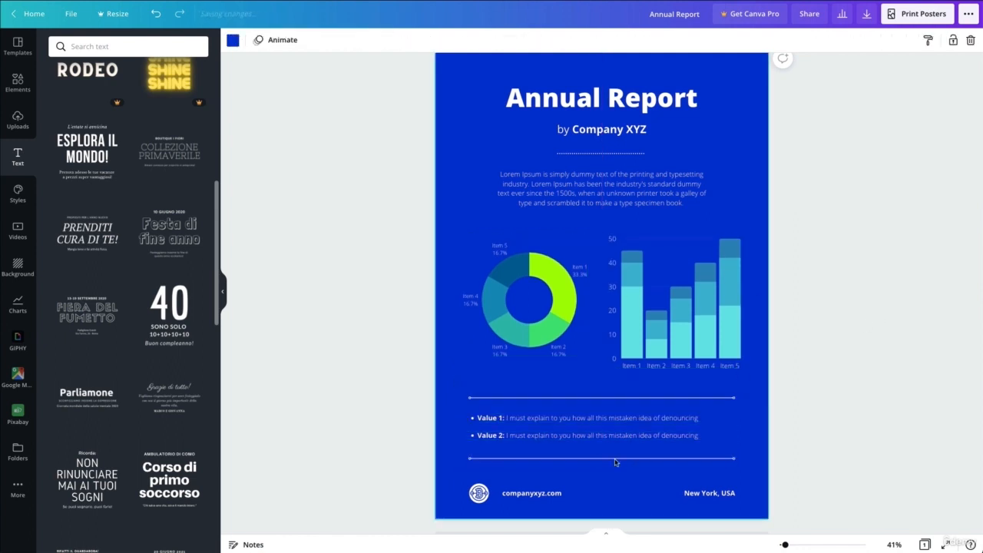
left_click_drag(567, 442, 586, 414)
key("ctrl+z")
left_click_drag(435, 415, 543, 446)
key("Down")
key("Down")
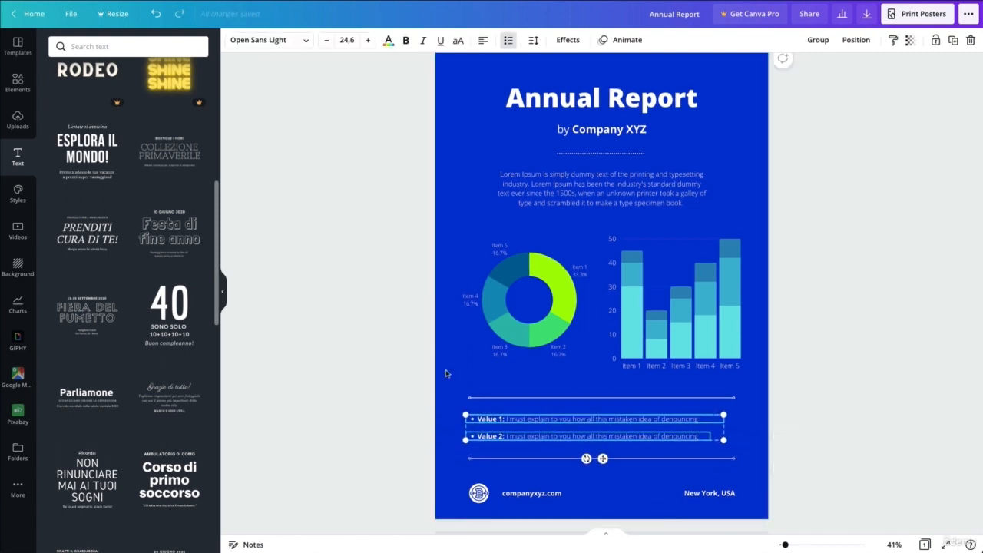
left_click(424, 349)
Duplicate the finished Annual Report page as a second page.
scroll(424, 348, "down", 1)
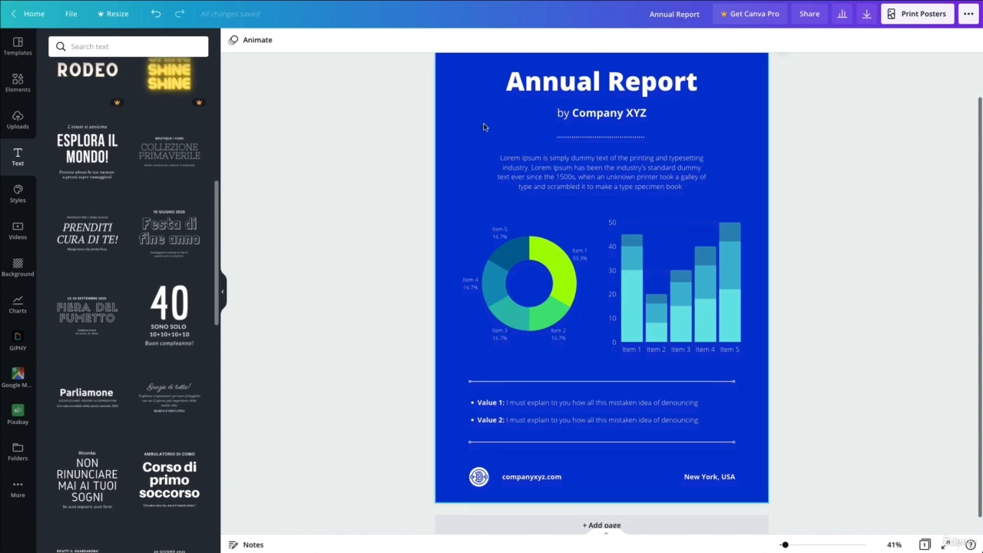
scroll(483, 126, "up", 3)
left_click(472, 87)
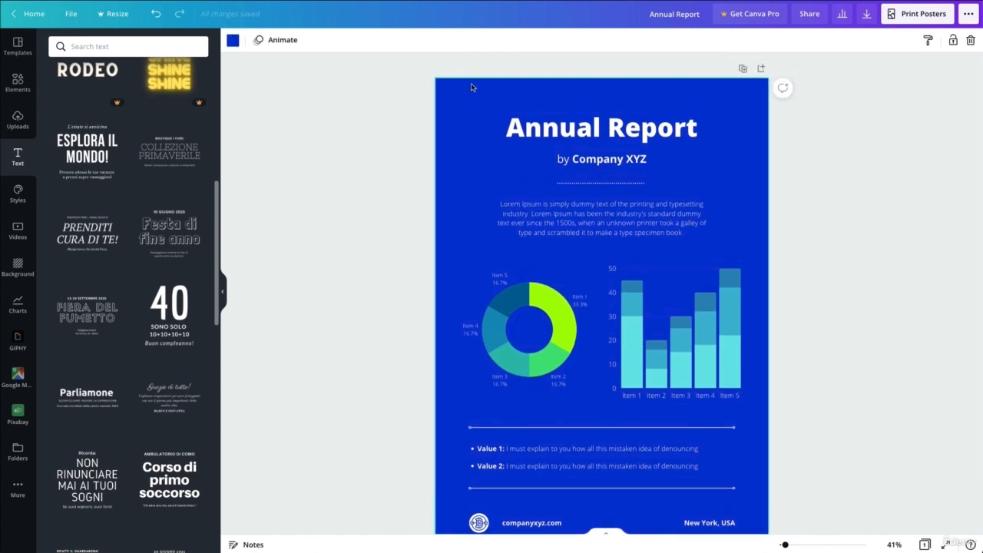
left_click(743, 70)
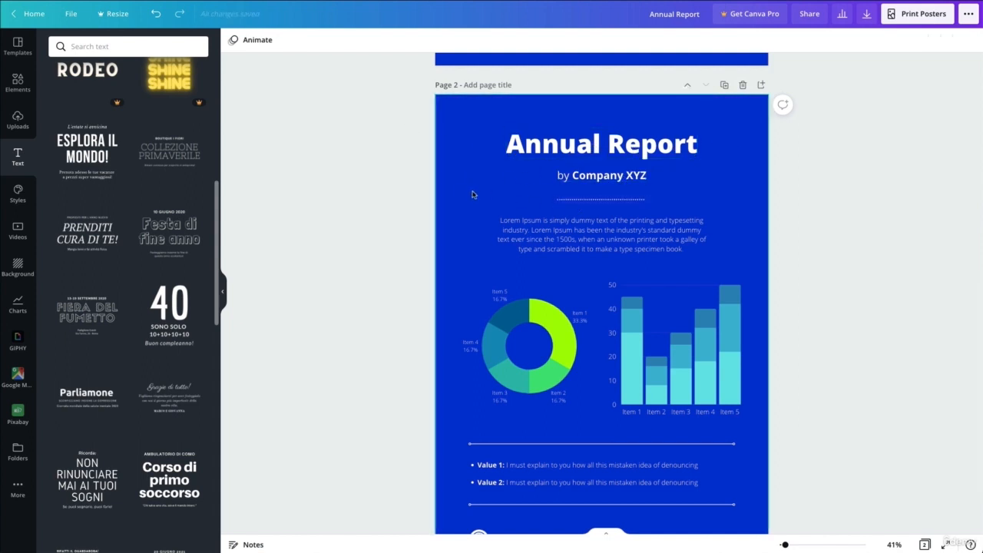
Delete the dotted line, paragraph, charts, upper divider and value lines from page 2, keeping the headings and footer.
left_click_drag(454, 192, 707, 484)
key("Delete")
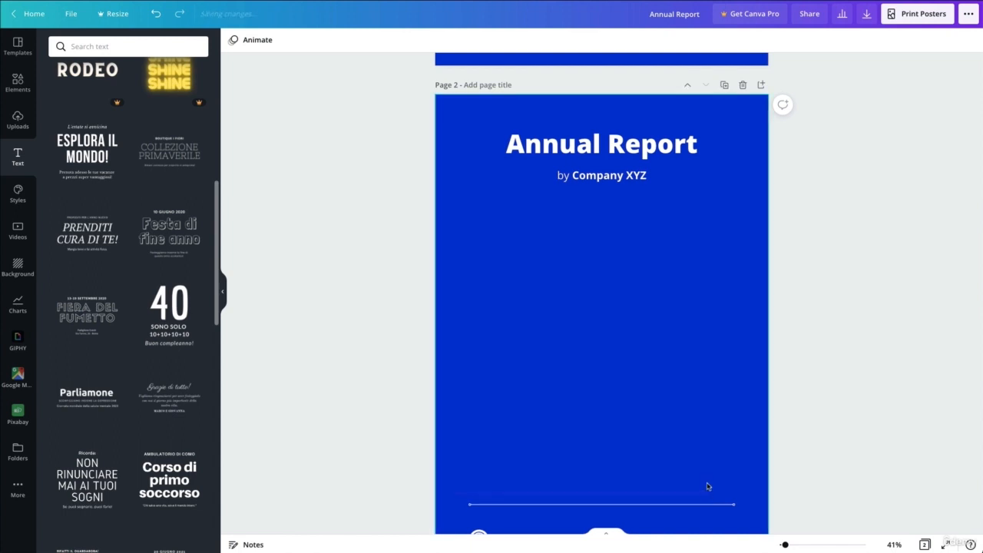
scroll(698, 430, "down", 1)
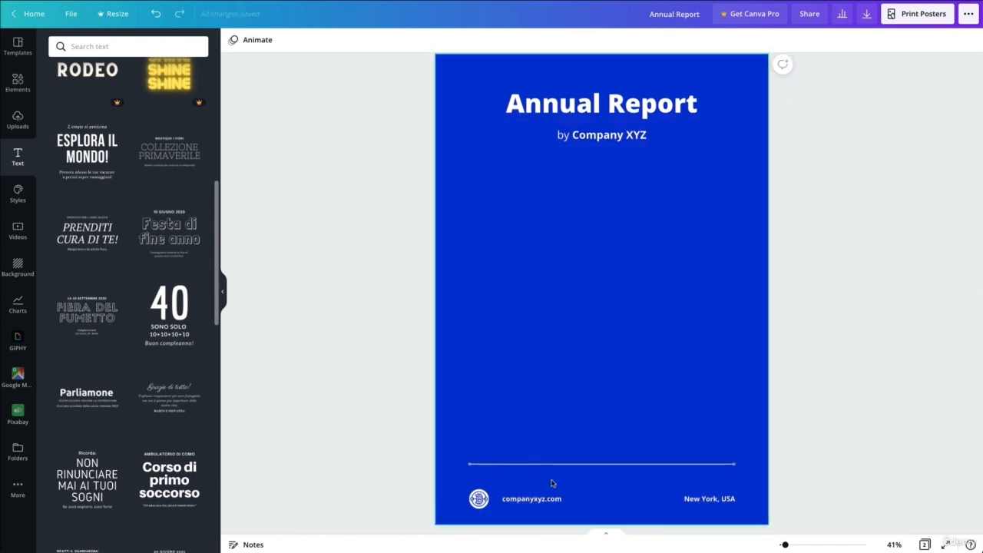
scroll(610, 390, "down", 1)
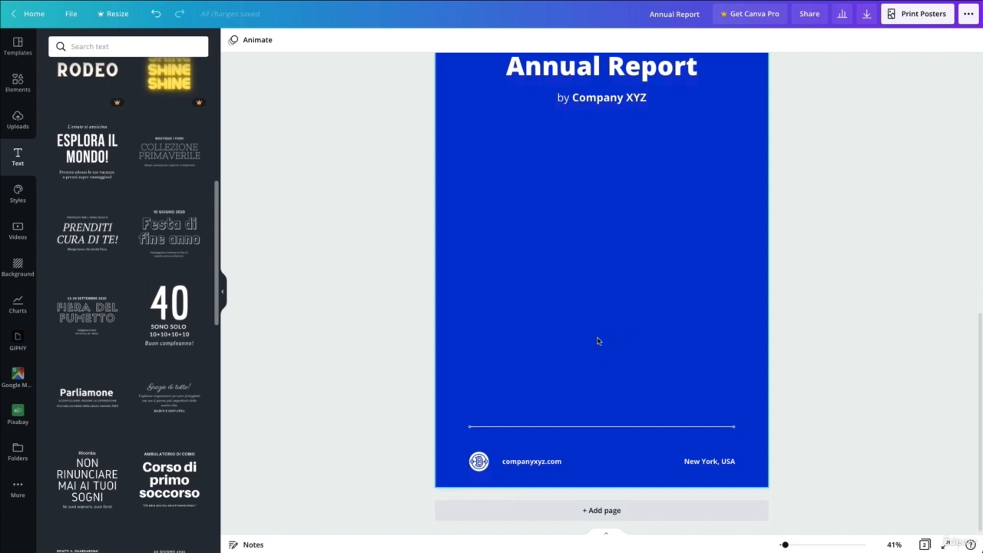
scroll(600, 341, "up", 6)
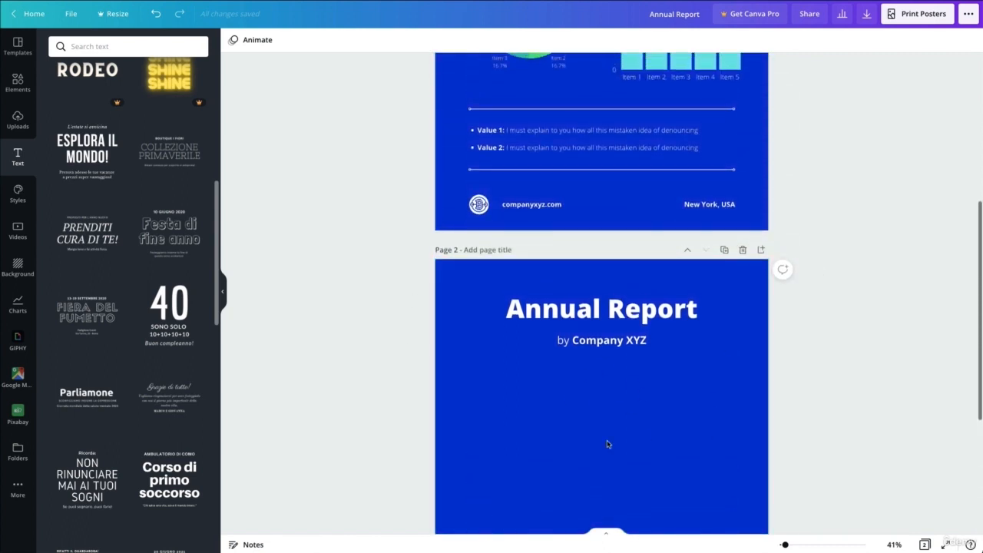